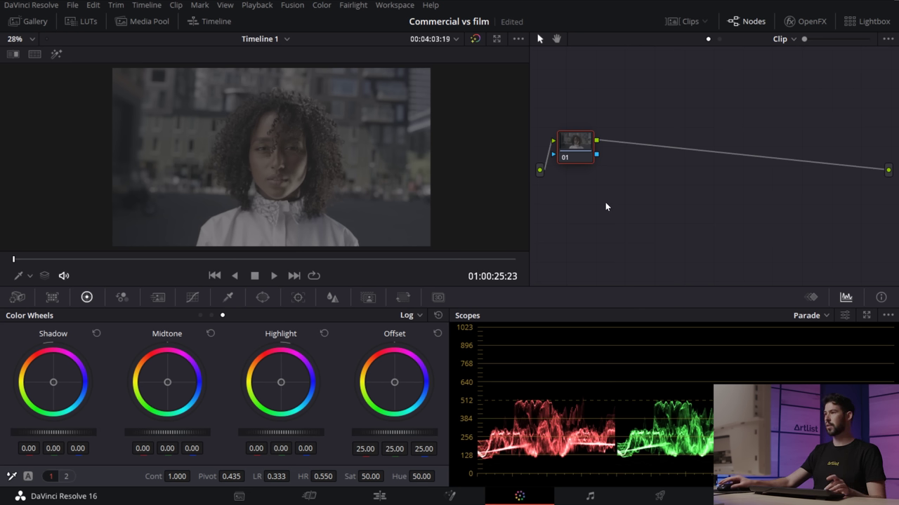
# Add two serial nodes after node 01 and label the three nodes Balace, WB and REC.709.
pyautogui.hotkey('alt', 's')
pyautogui.hotkey('alt', 's')
pyautogui.click(569, 143)
pyautogui.write('B')
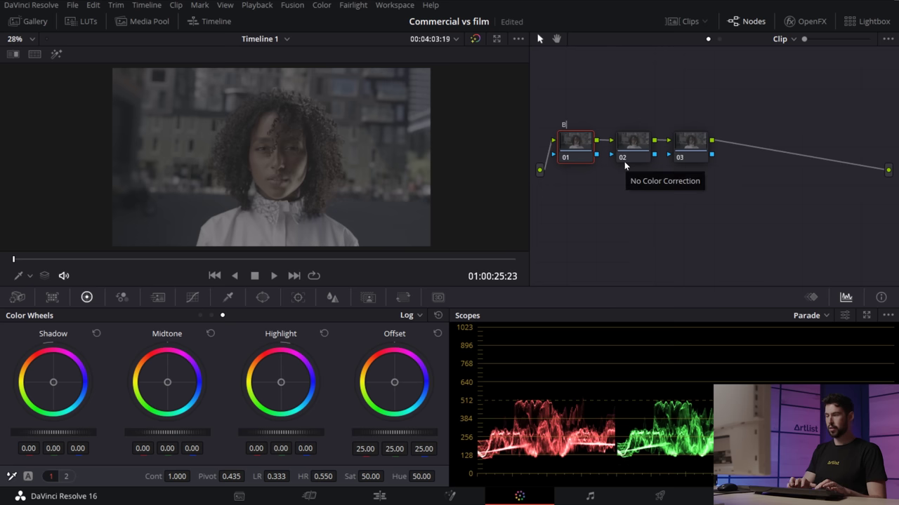
pyautogui.write('alace')
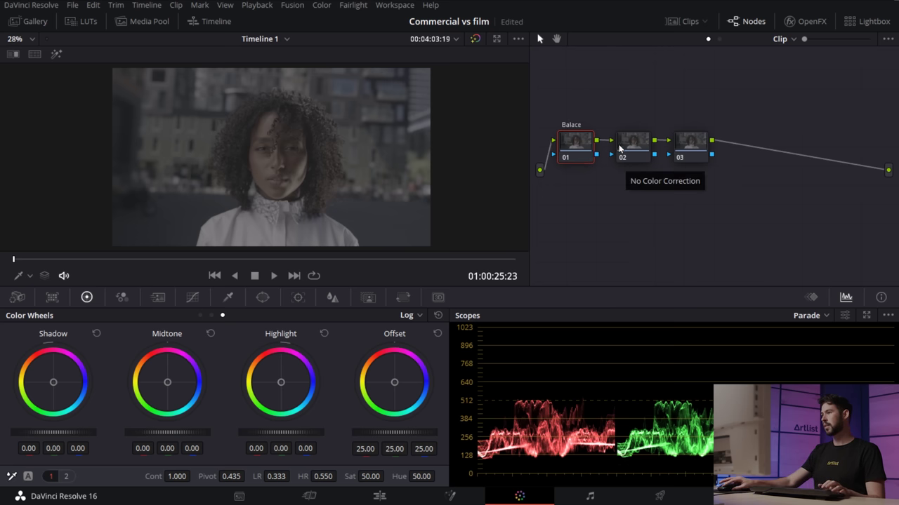
pyautogui.click(640, 141)
pyautogui.write('WB')
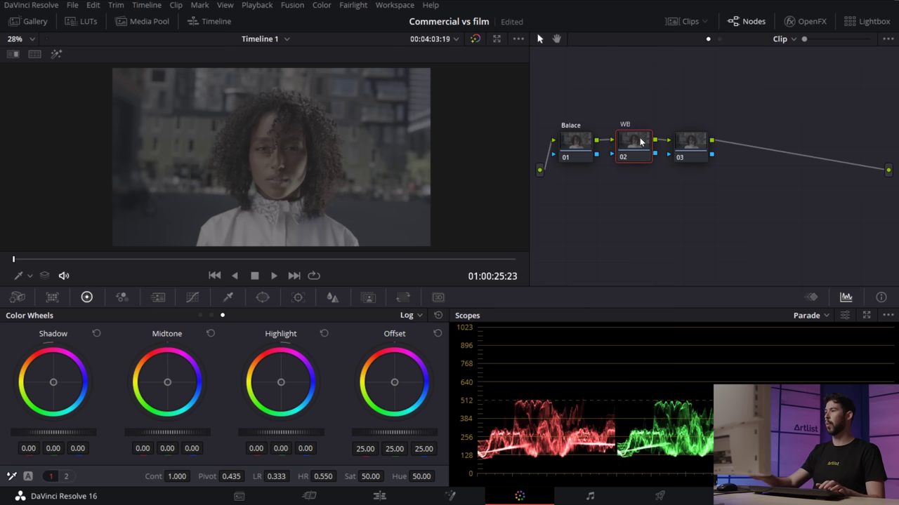
pyautogui.click(702, 153)
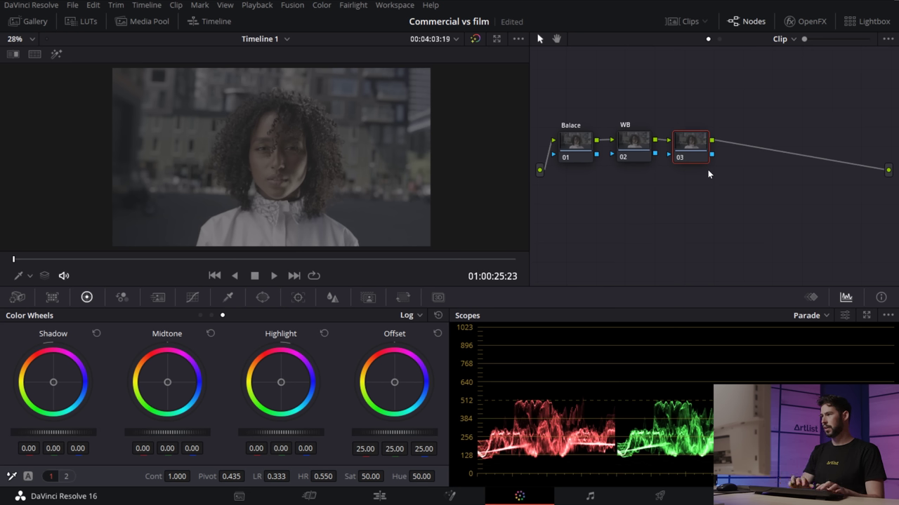
pyautogui.write('REC.709')
pyautogui.press('Return')
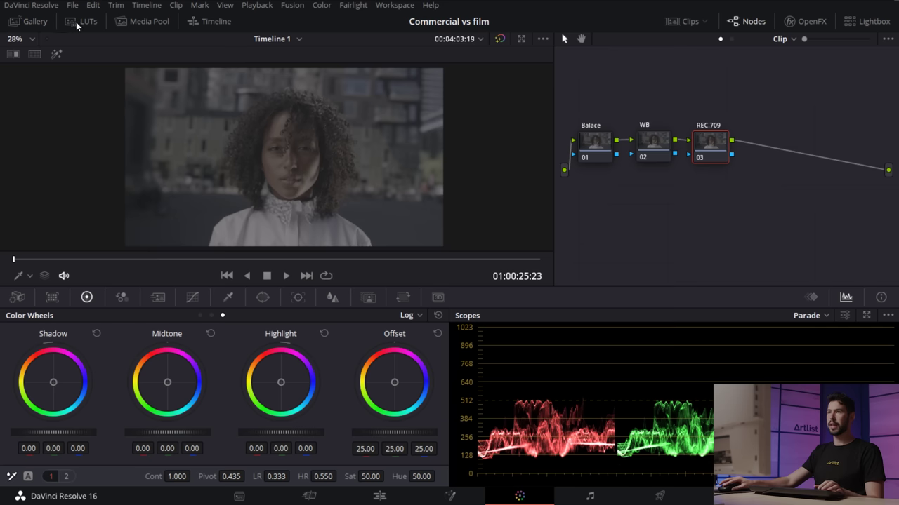
# Apply a conversion LUT from the RED folder to the REC.709 node and compare the image with the node off and on.
pyautogui.click(77, 22)
pyautogui.scroll(-1, 70, 150)
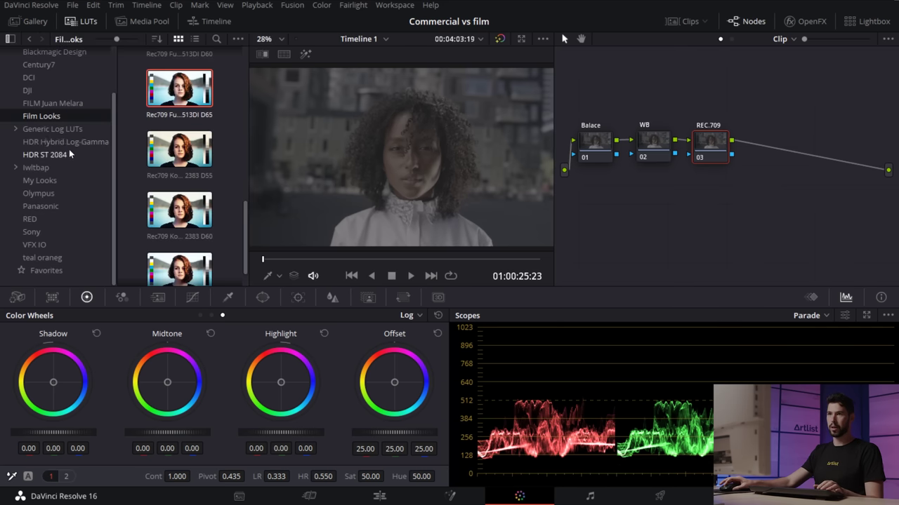
pyautogui.click(34, 220)
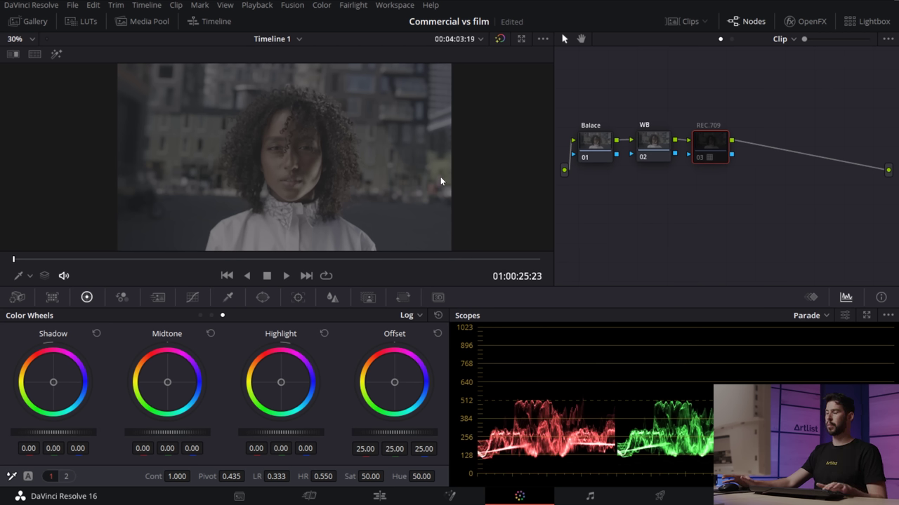
pyautogui.hotkey('ctrl', 'd')
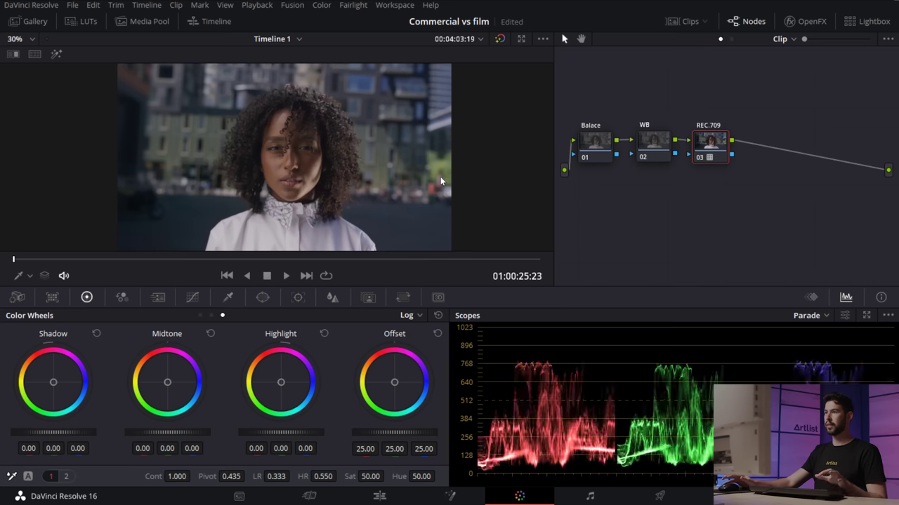
# Cool the image on the WB node by setting its color temperature to -130.
pyautogui.click(651, 143)
pyautogui.hotkey('ctrl', 'd')
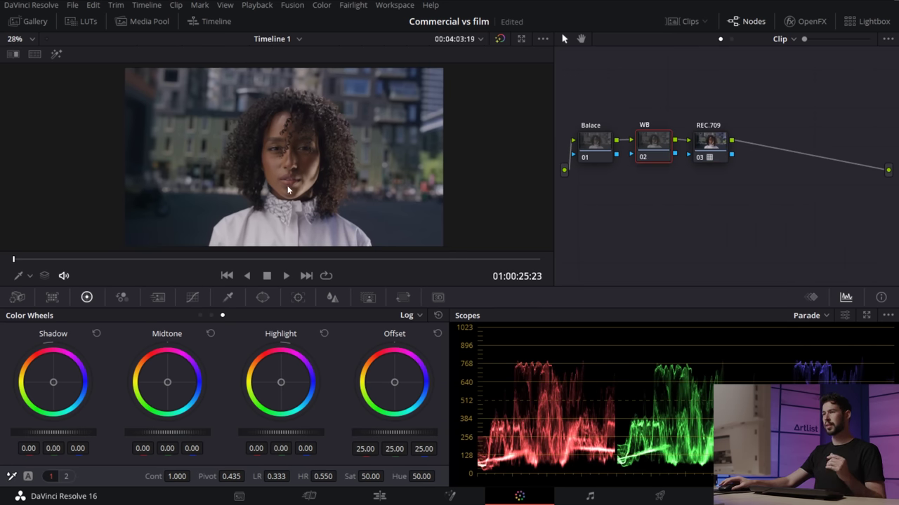
pyautogui.hotkey('ctrl', 'd')
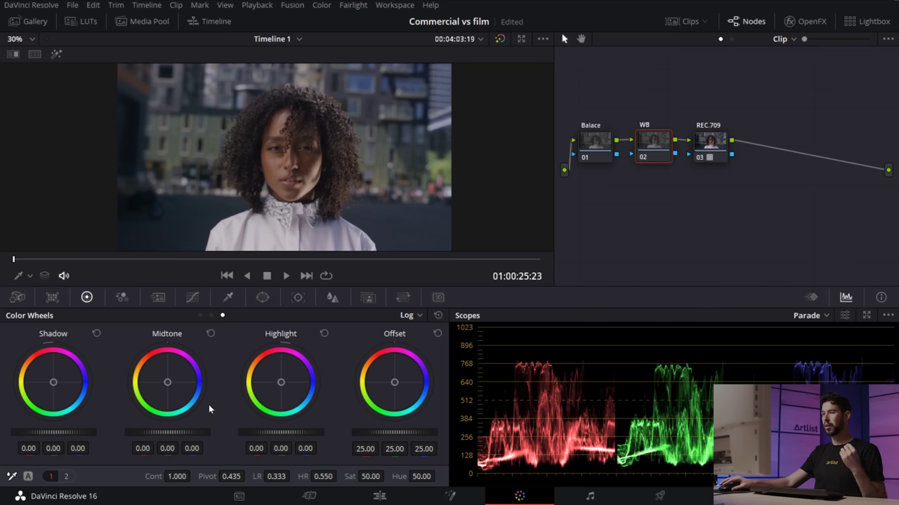
pyautogui.click(66, 476)
pyautogui.moveTo(152, 476)
pyautogui.mouseDown()
pyautogui.moveTo(120, 477)
pyautogui.moveTo(169, 476)
pyautogui.moveTo(154, 476)
pyautogui.mouseUp()
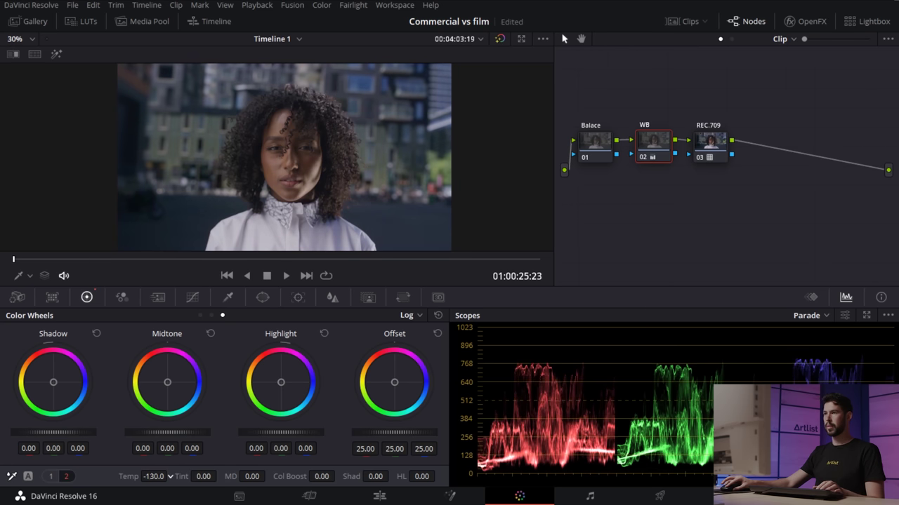
# On the Balace node, raise the master Gain to 1.14 and lower the master Lift to -0.01.
pyautogui.click(595, 140)
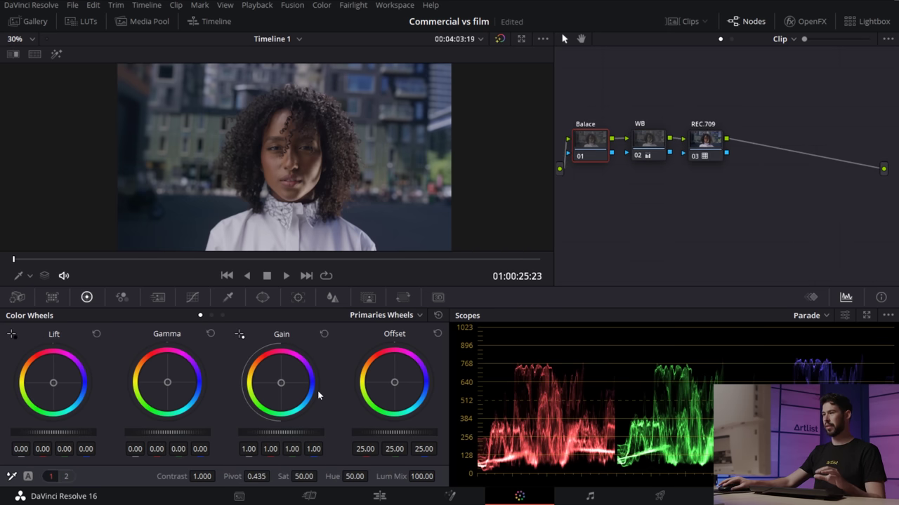
pyautogui.moveTo(271, 434); pyautogui.dragTo(301, 434)
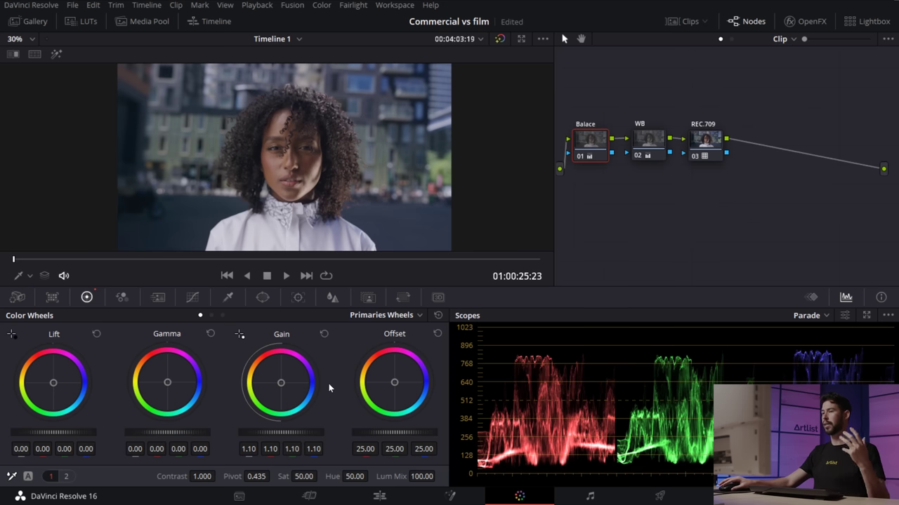
pyautogui.moveTo(281, 432); pyautogui.dragTo(293, 432)
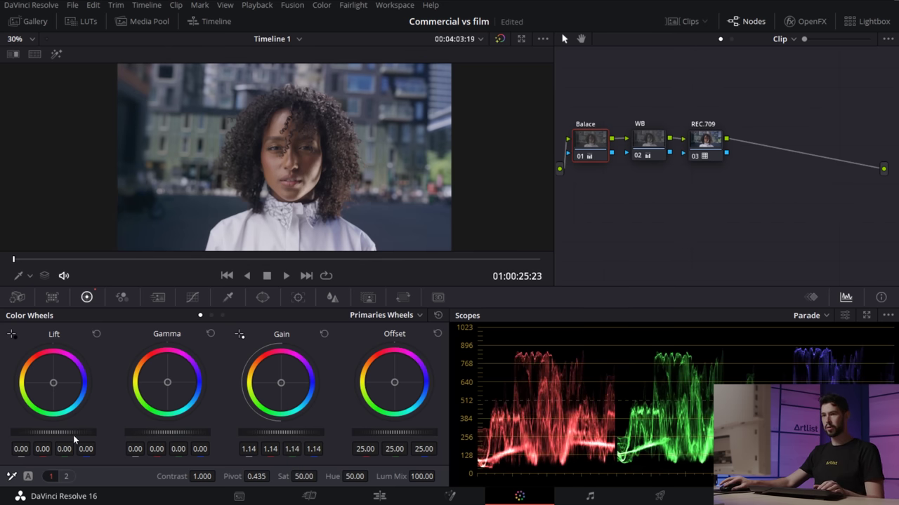
pyautogui.moveTo(54, 432); pyautogui.dragTo(38, 433)
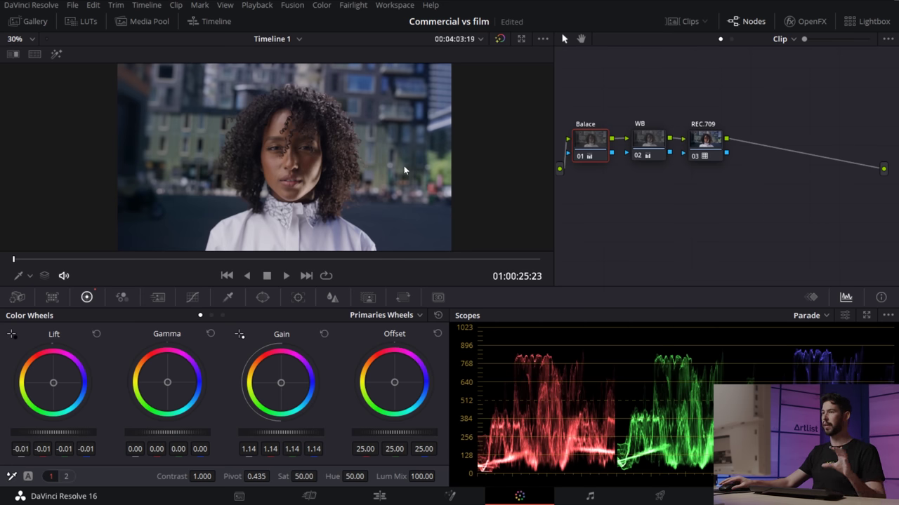
# View the frame full screen and compare it with the whole grade bypassed and enabled.
pyautogui.hotkey('ctrl', 'f')
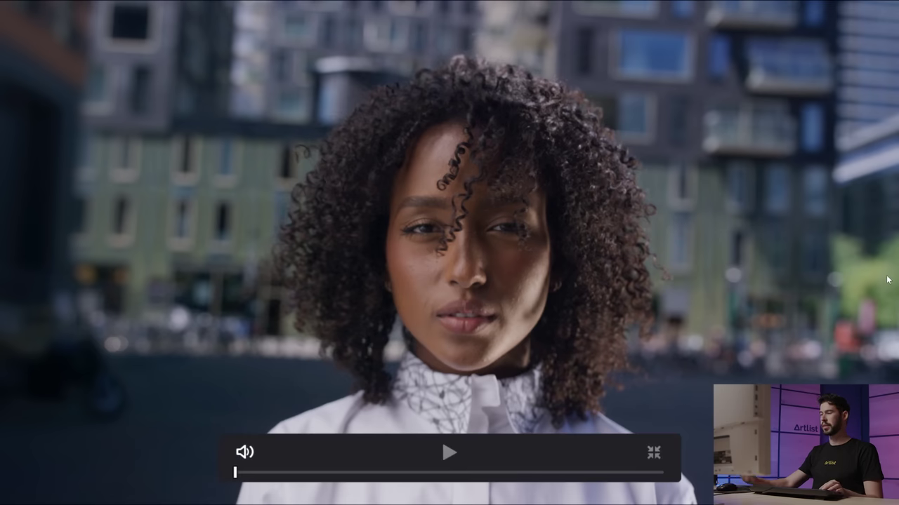
pyautogui.hotkey('shift', 'd')
pyautogui.hotkey('shift', 'd')
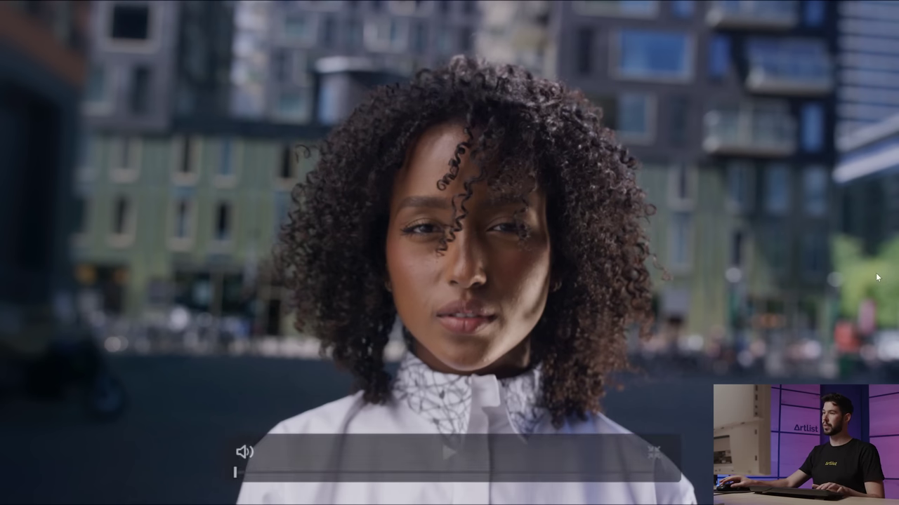
pyautogui.press('Escape')
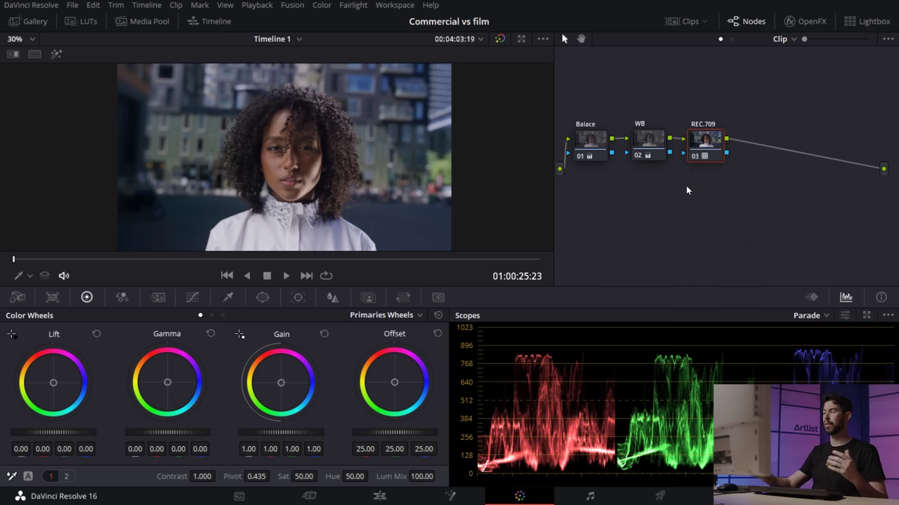
# Add a serial node after REC.709 and three more nodes parallel to it.
pyautogui.hotkey('alt', 's')
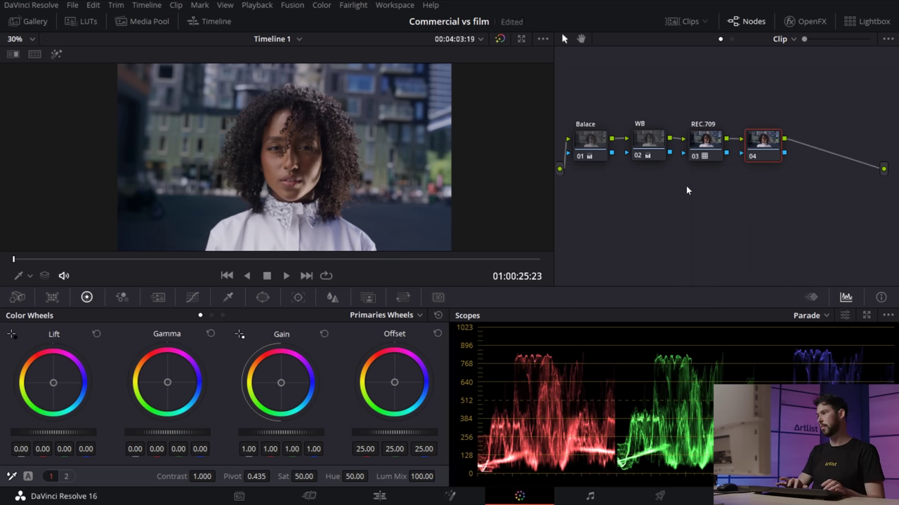
pyautogui.hotkey('alt', 'p')
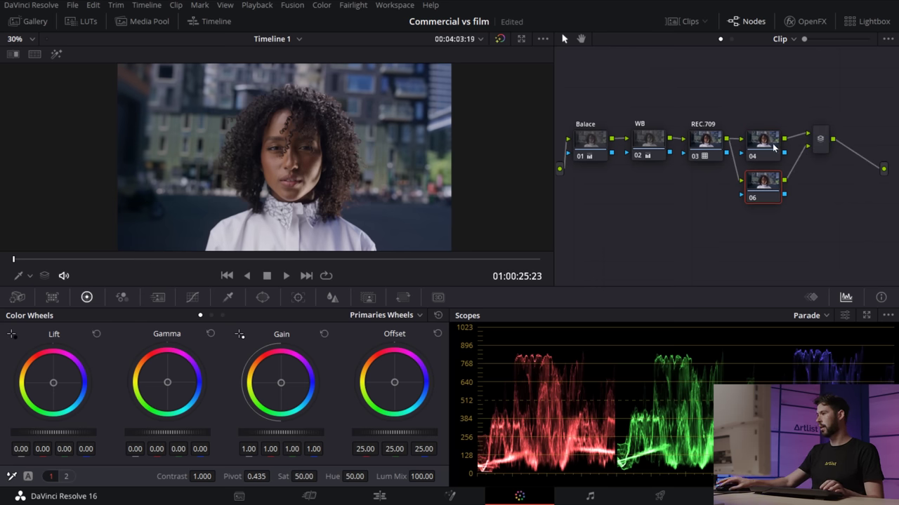
pyautogui.hotkey('alt', 'p')
pyautogui.hotkey('alt', 'p')
# On node 04, pull down the yellow-green to green range of the Hue Vs Sat curve to about 0.65 saturation.
pyautogui.click(775, 144)
pyautogui.click(192, 297)
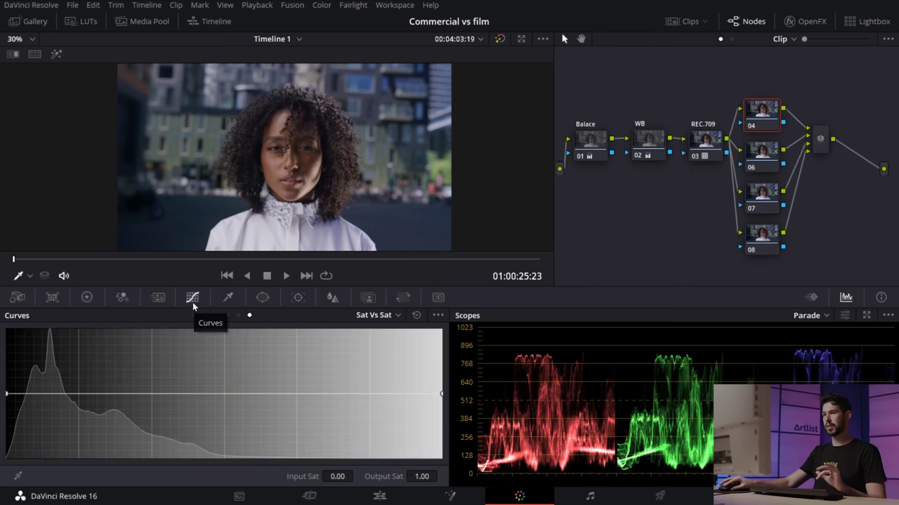
pyautogui.click(384, 316)
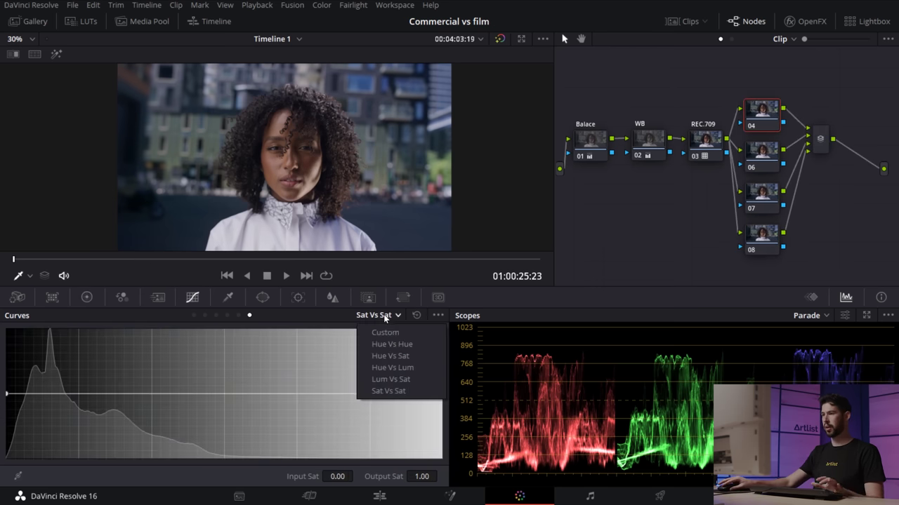
pyautogui.click(390, 356)
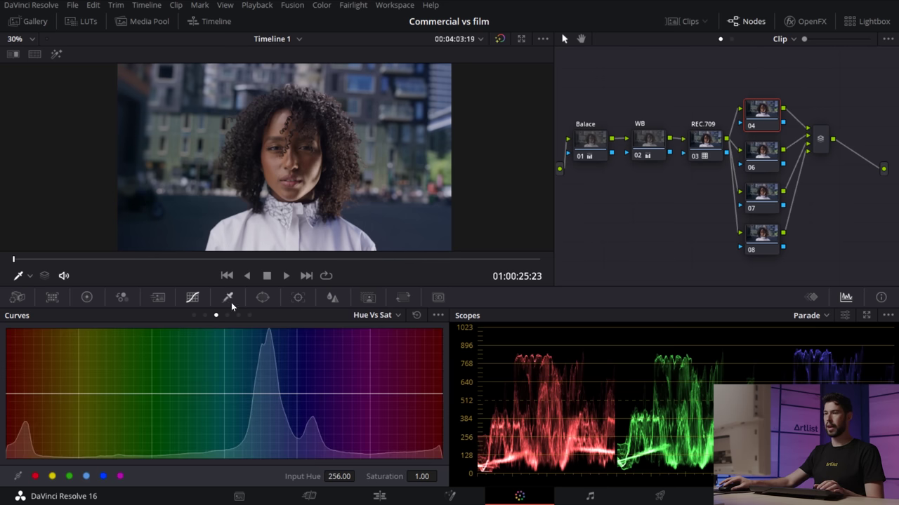
pyautogui.click(439, 160)
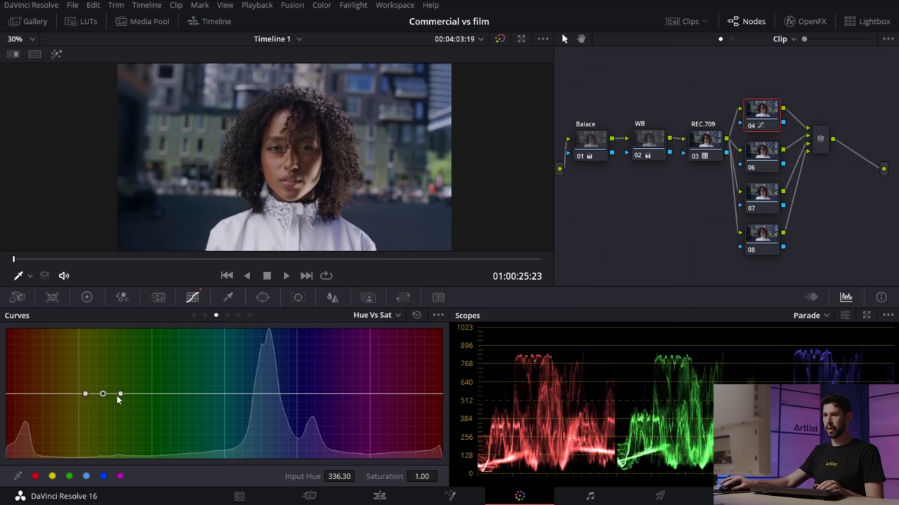
pyautogui.click(152, 394)
pyautogui.moveTo(120, 394); pyautogui.dragTo(120, 417)
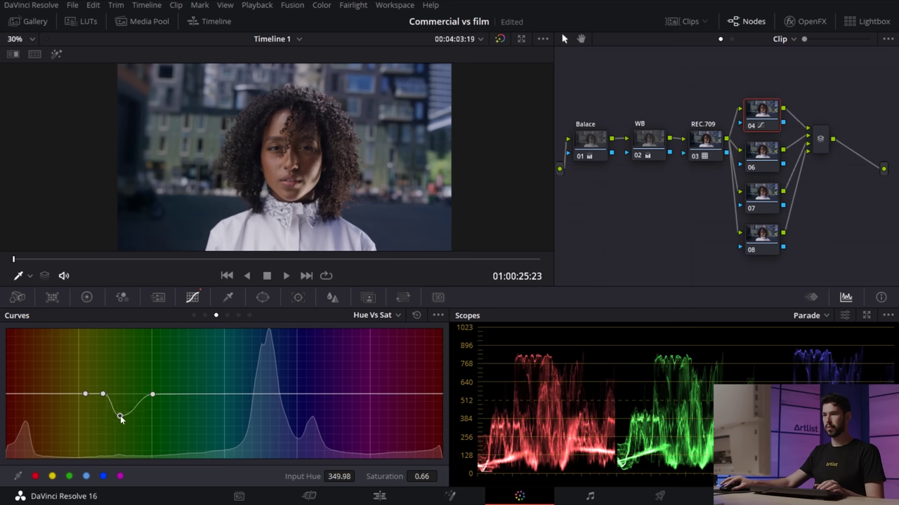
pyautogui.click(210, 394)
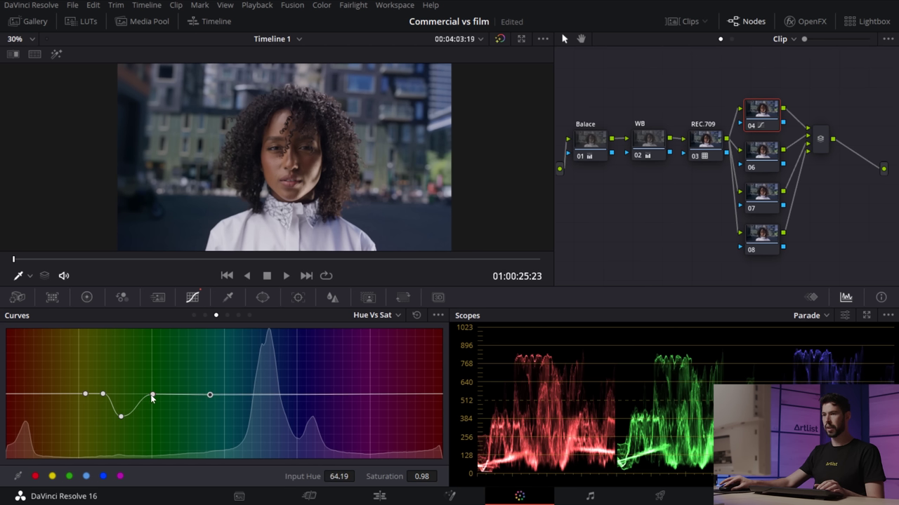
pyautogui.moveTo(156, 398); pyautogui.dragTo(172, 419)
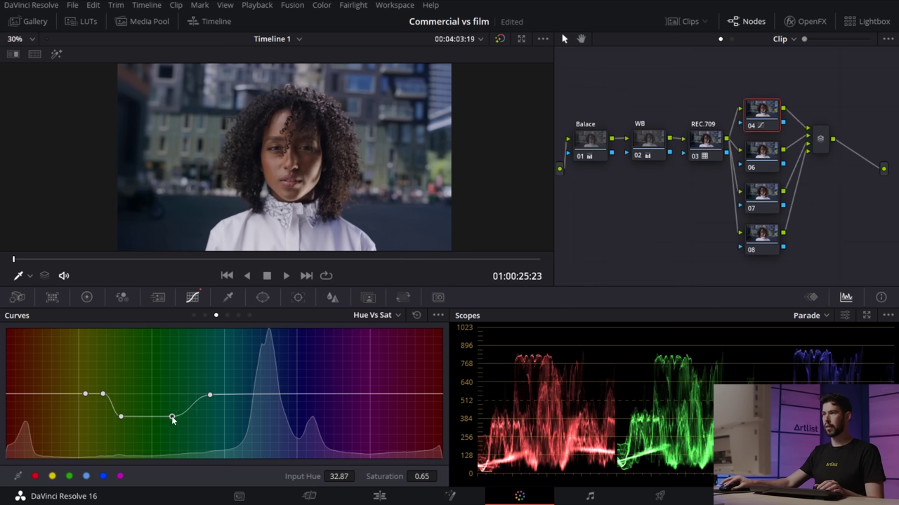
pyautogui.moveTo(104, 394); pyautogui.dragTo(98, 410)
# Lower the blue range of the Hue Vs Sat curve to about 0.72 saturation and compare the image with the node off and on.
pyautogui.click(86, 477)
pyautogui.click(371, 394)
pyautogui.moveTo(297, 394); pyautogui.dragTo(288, 414)
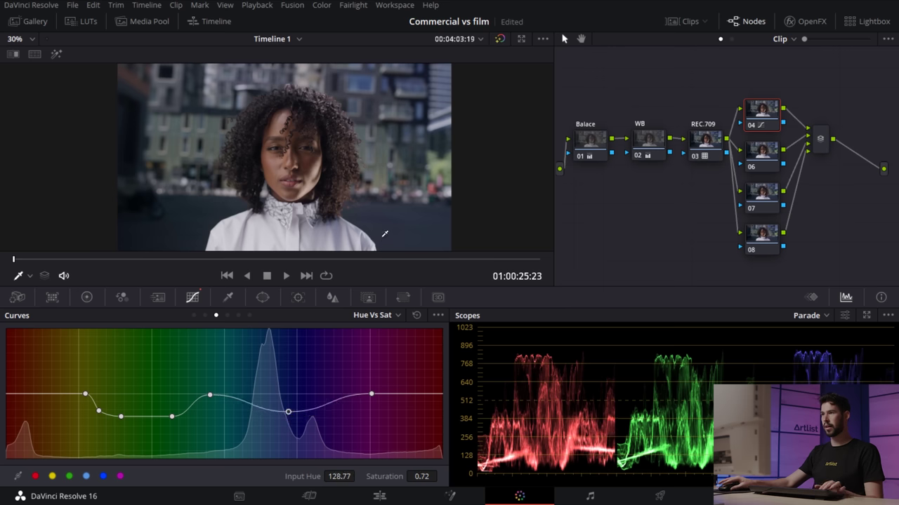
pyautogui.hotkey('ctrl', 'd')
pyautogui.hotkey('ctrl', 'd')
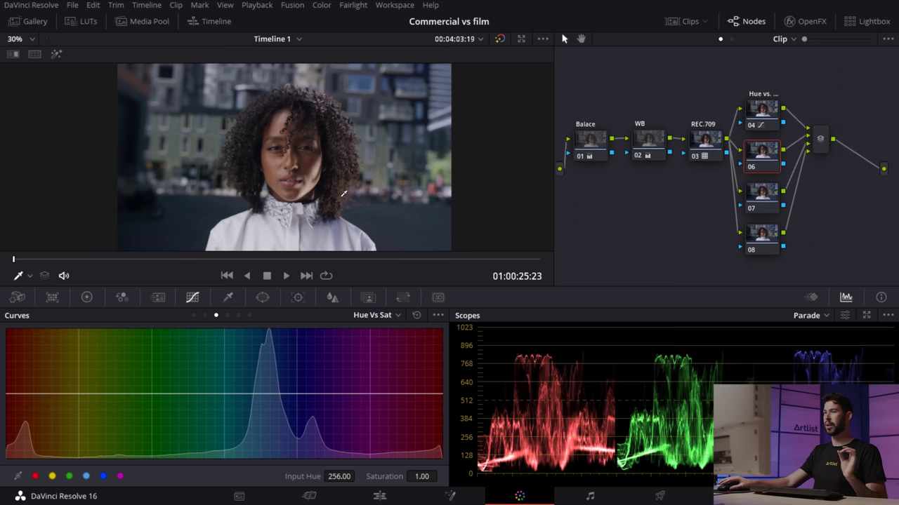
# On node 06, raise yellow and red on the Hue Vs Lum curve, red to about 1.14, and compare the skin with the node off and on.
pyautogui.click(384, 316)
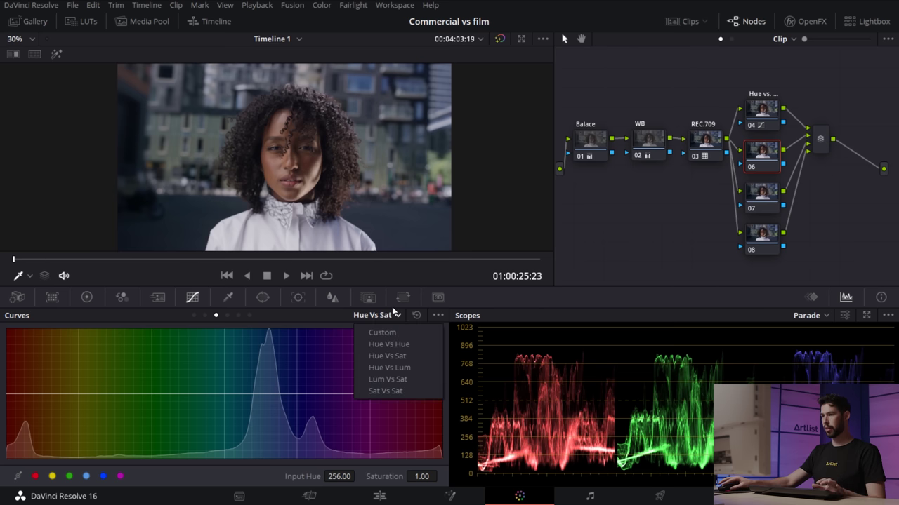
pyautogui.click(404, 367)
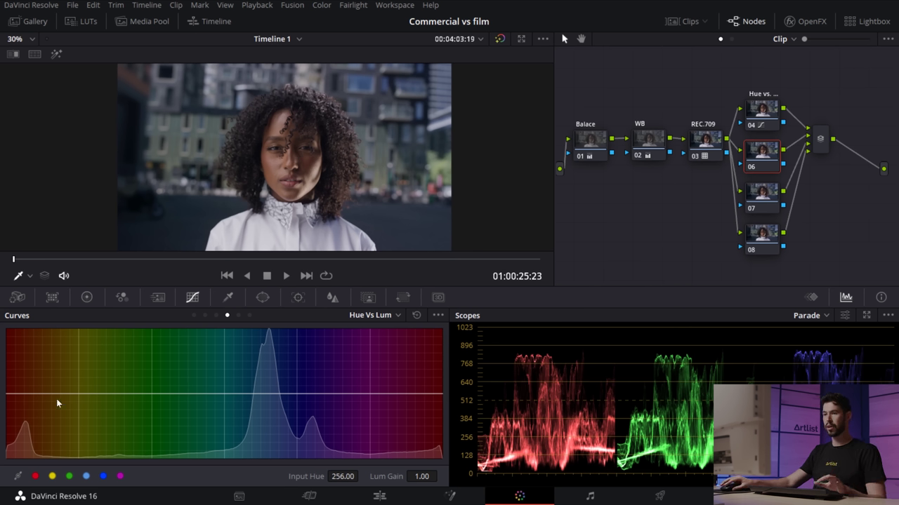
pyautogui.click(52, 476)
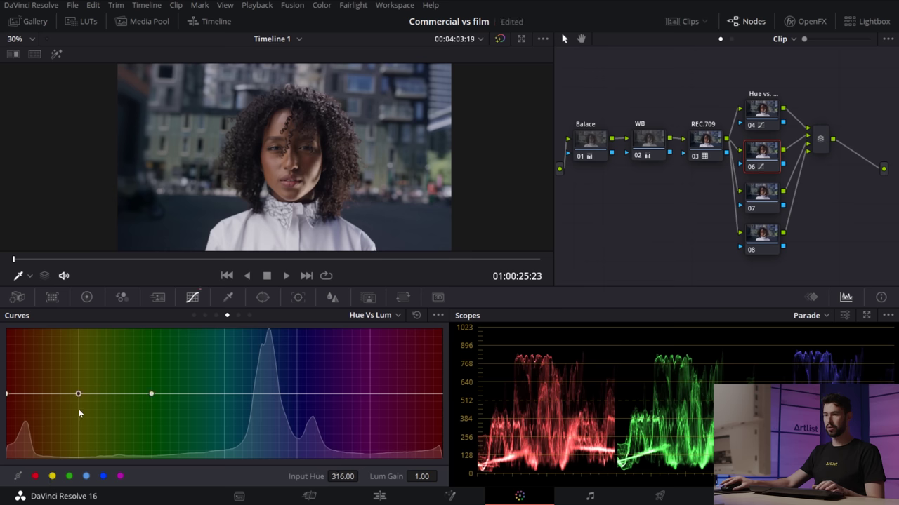
pyautogui.moveTo(77, 394); pyautogui.dragTo(78, 364)
pyautogui.moveTo(77, 365); pyautogui.dragTo(78, 369)
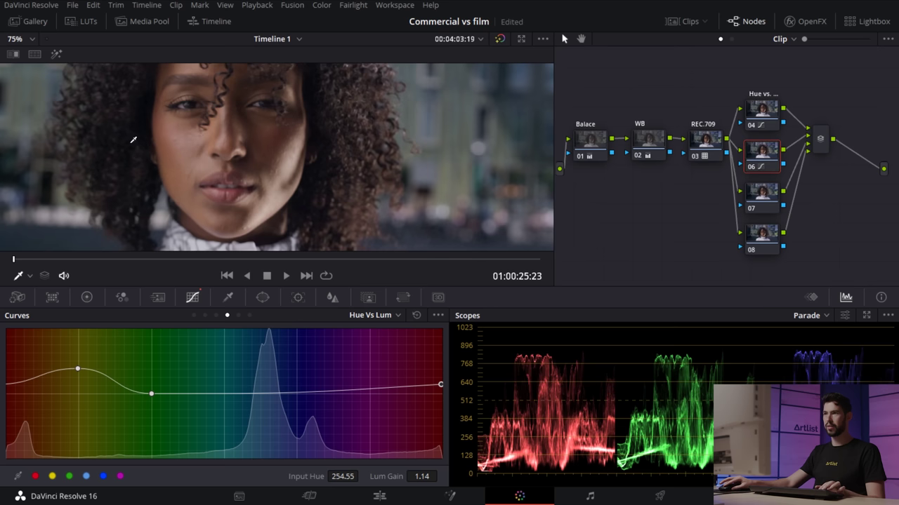
pyautogui.moveTo(188, 135); pyautogui.dragTo(299, 171)
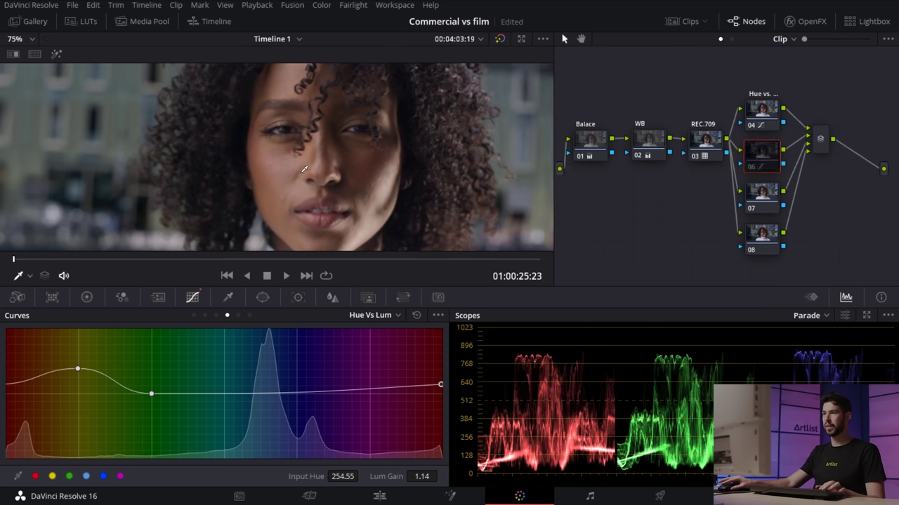
pyautogui.scroll(-5, 347, 163)
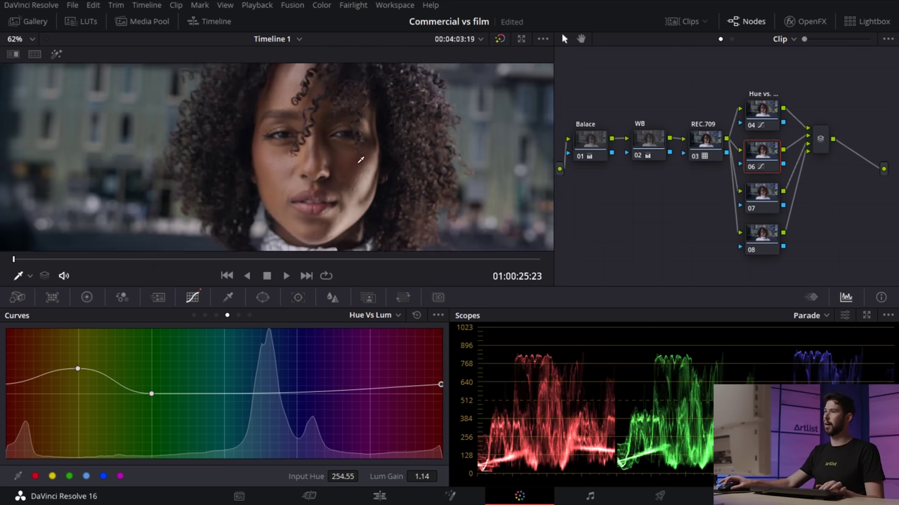
# On node 06, raise the red and yellow hues of the Hue Vs Sat curve, yellow to about 1.12 saturation.
pyautogui.click(379, 316)
pyautogui.click(398, 356)
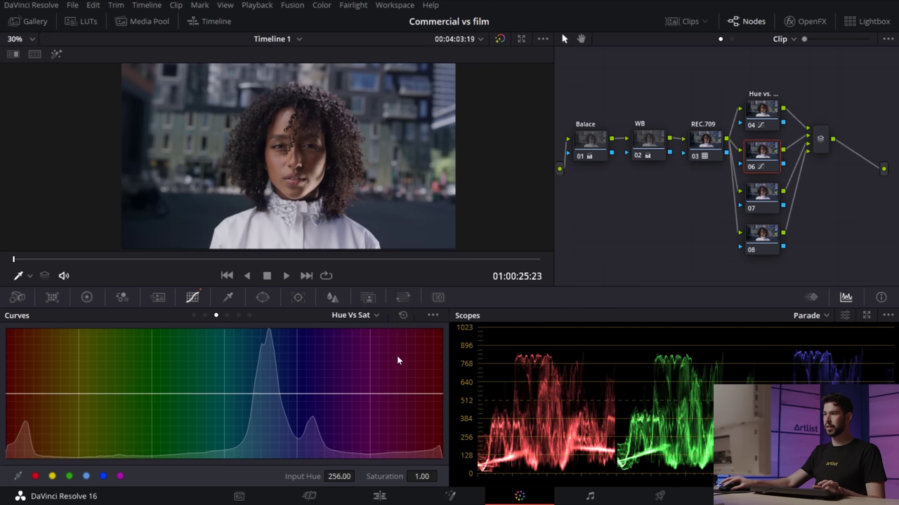
pyautogui.click(35, 476)
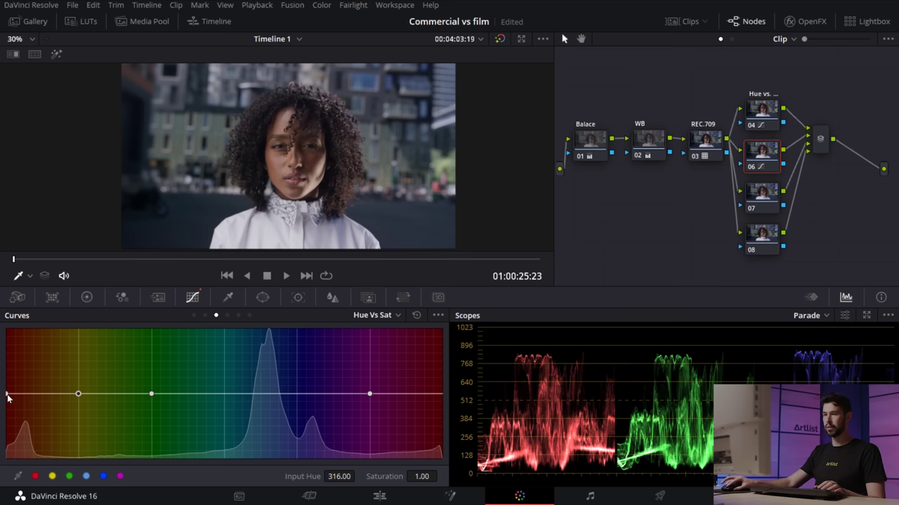
pyautogui.scroll(4, 314, 154)
pyautogui.scroll(2, 314, 153)
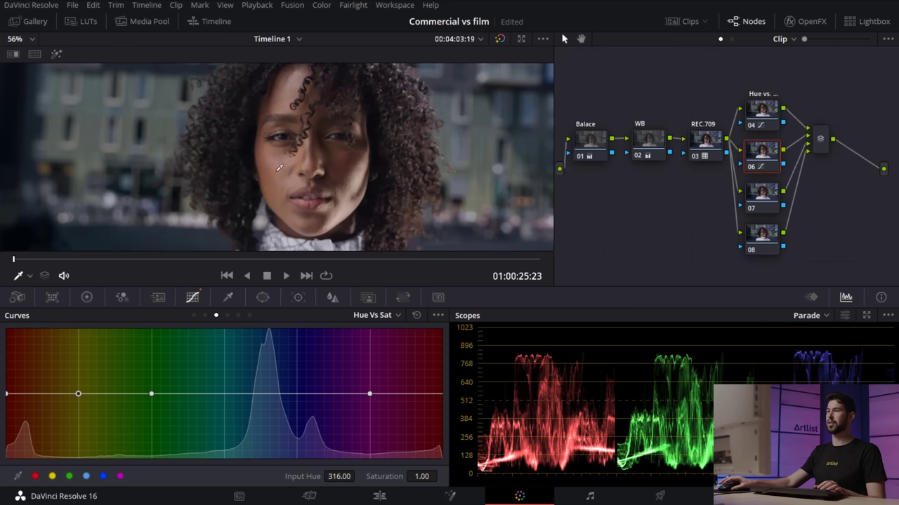
pyautogui.scroll(-5, 354, 140)
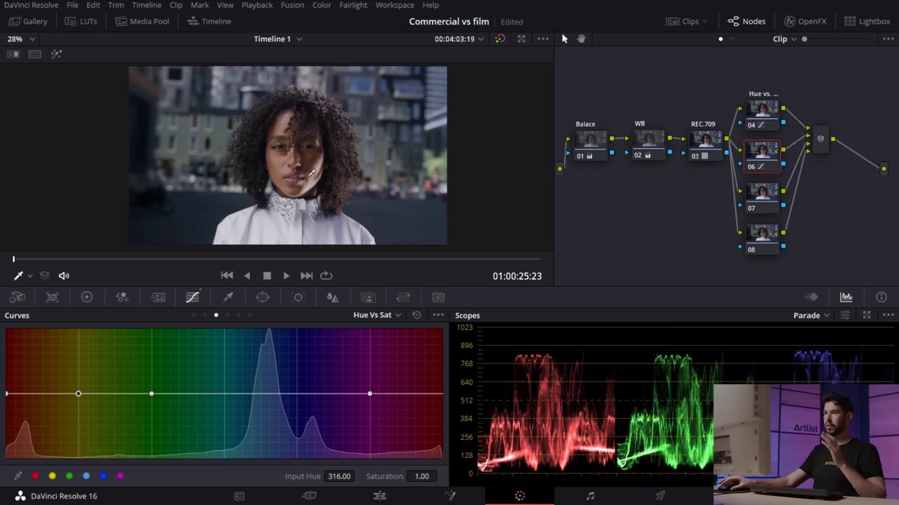
pyautogui.scroll(5, 305, 169)
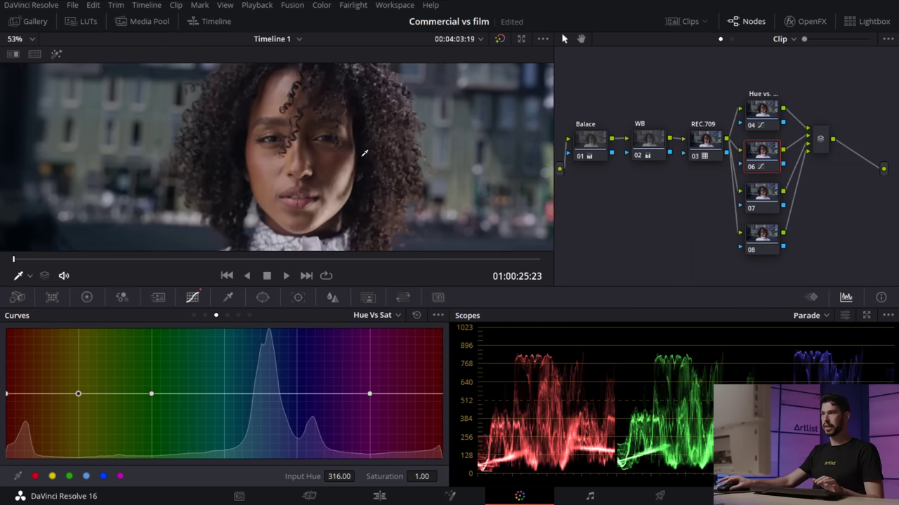
pyautogui.moveTo(6, 396); pyautogui.dragTo(3, 388)
pyautogui.moveTo(3, 386); pyautogui.dragTo(3, 384)
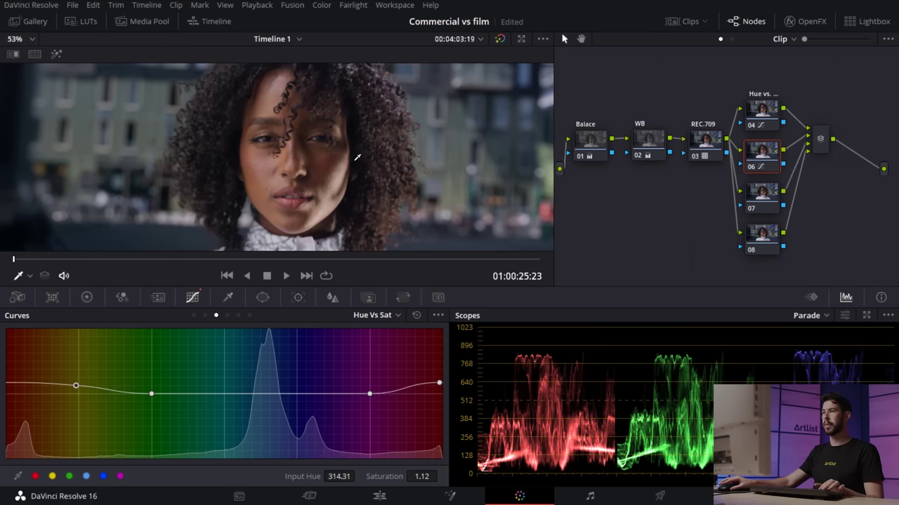
# Compare the skin close up with node 06 switched off and on.
pyautogui.hotkey('ctrl', 'd')
pyautogui.hotkey('ctrl', 'd')
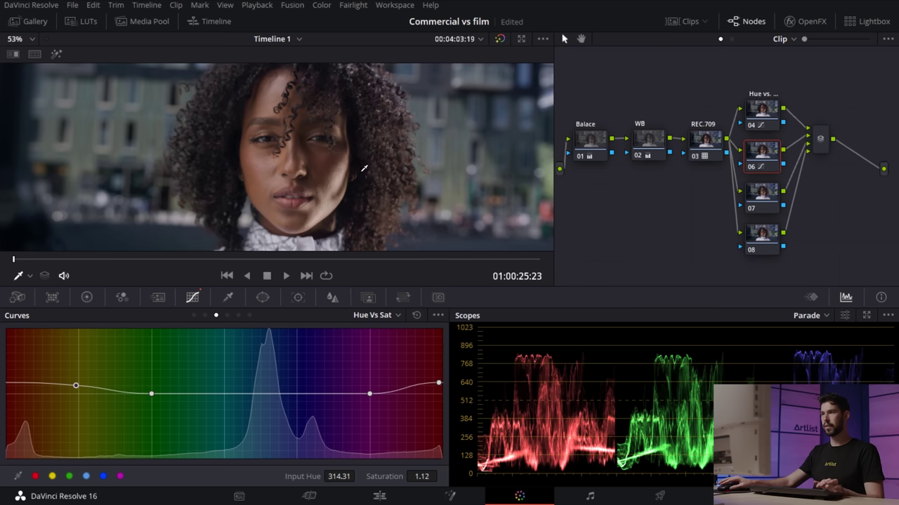
pyautogui.hotkey('ctrl', 'd')
pyautogui.scroll(3, 379, 168)
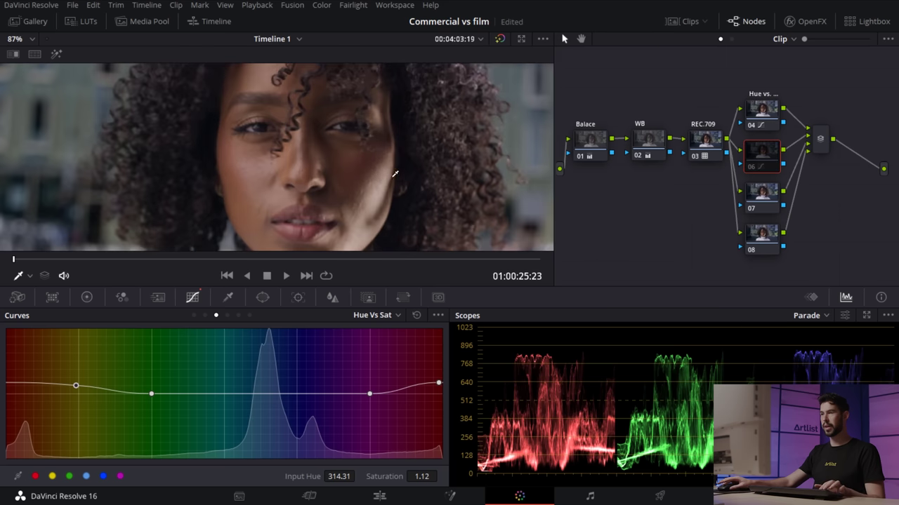
pyautogui.hotkey('ctrl', 'd')
pyautogui.hotkey('ctrl', 'd')
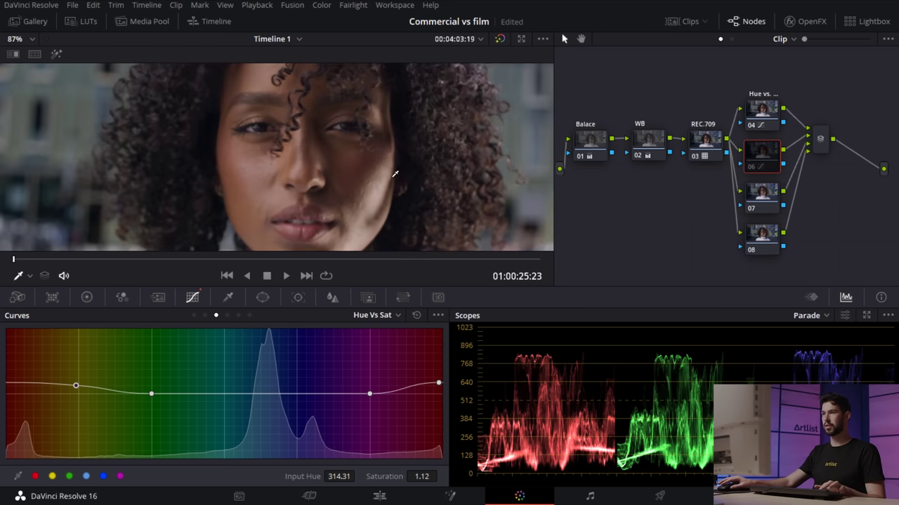
pyautogui.hotkey('ctrl', 'd')
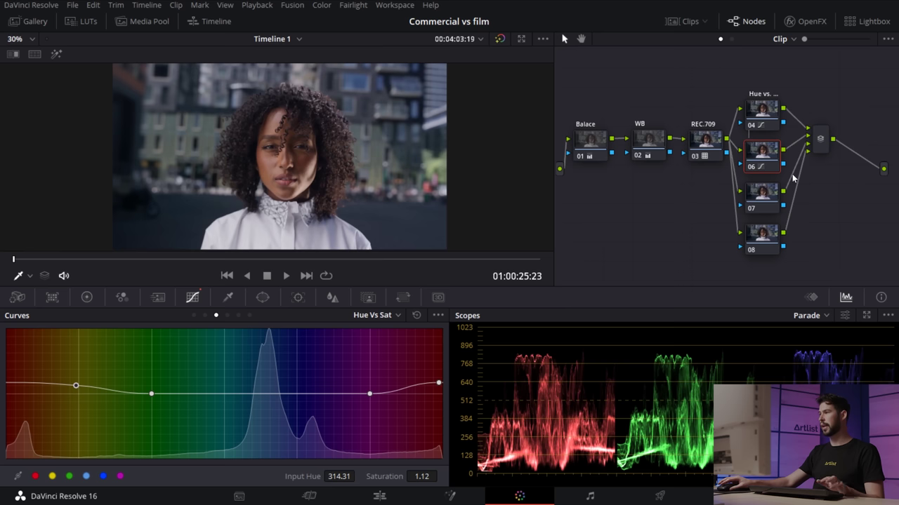
# Label node 06 Face.
pyautogui.write('Skin')
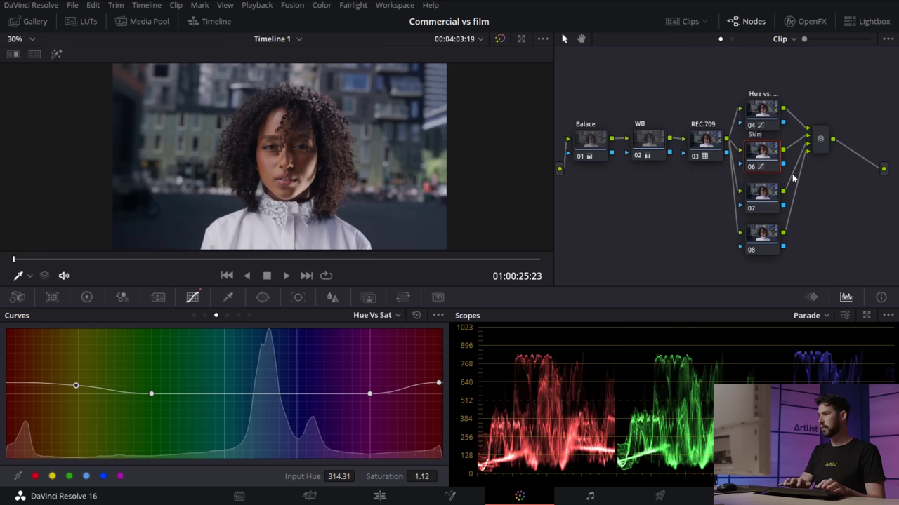
pyautogui.write('Face')
pyautogui.click(821, 196)
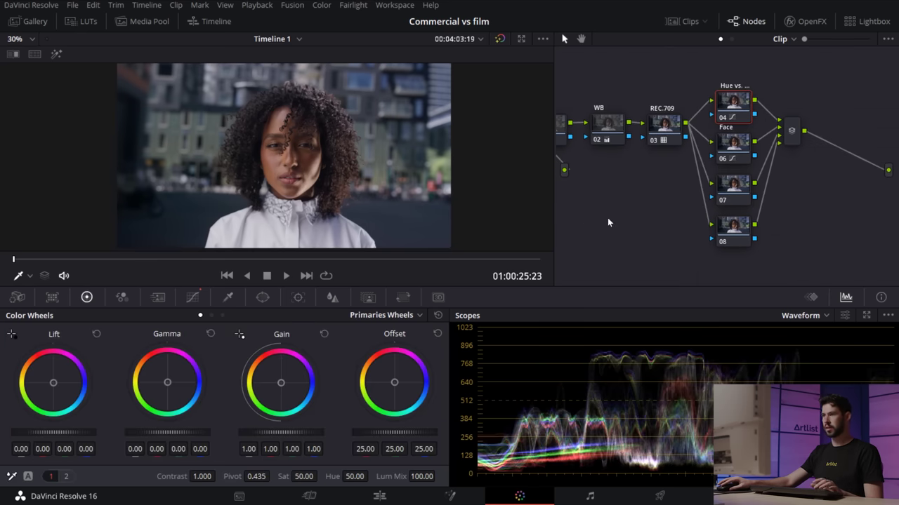
# Add contrast on node 07 with a gentle S-shaped custom curve, slightly raising the highlights and lowering the shadows.
pyautogui.click(730, 190)
pyautogui.click(192, 297)
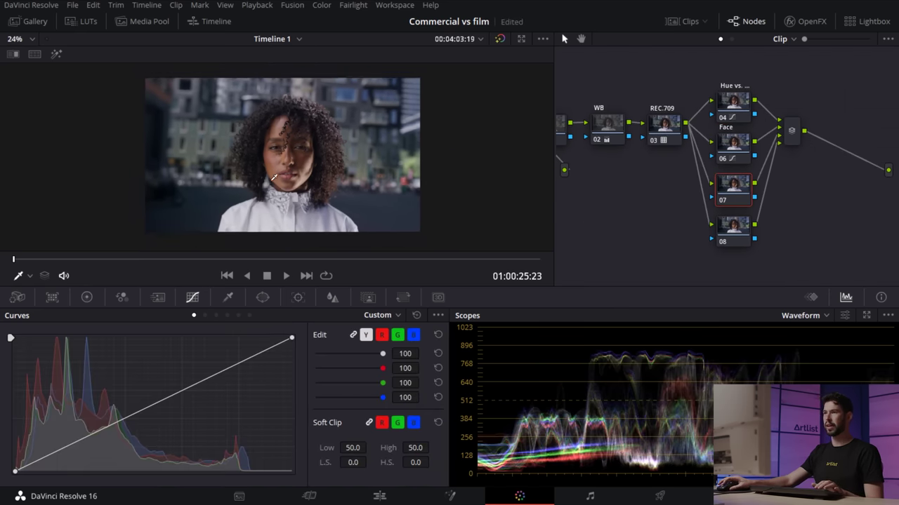
pyautogui.click(245, 359)
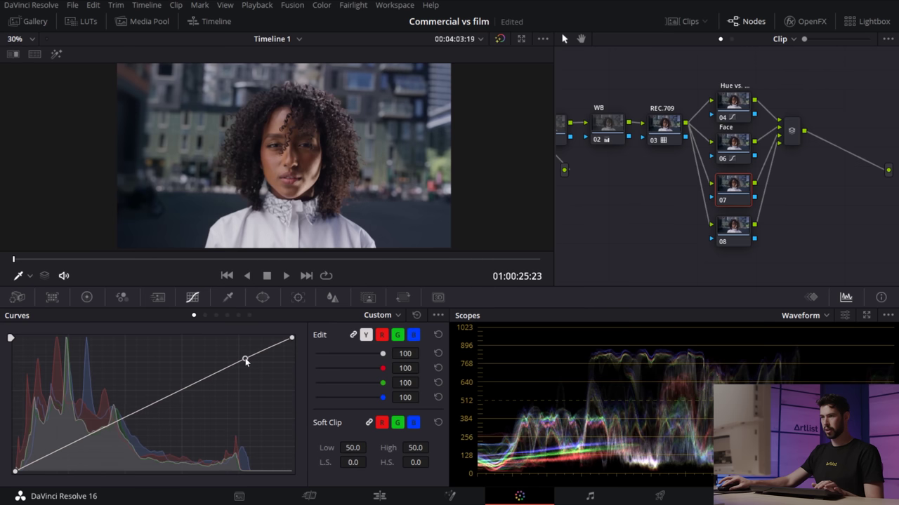
pyautogui.moveTo(243, 357); pyautogui.dragTo(242, 355)
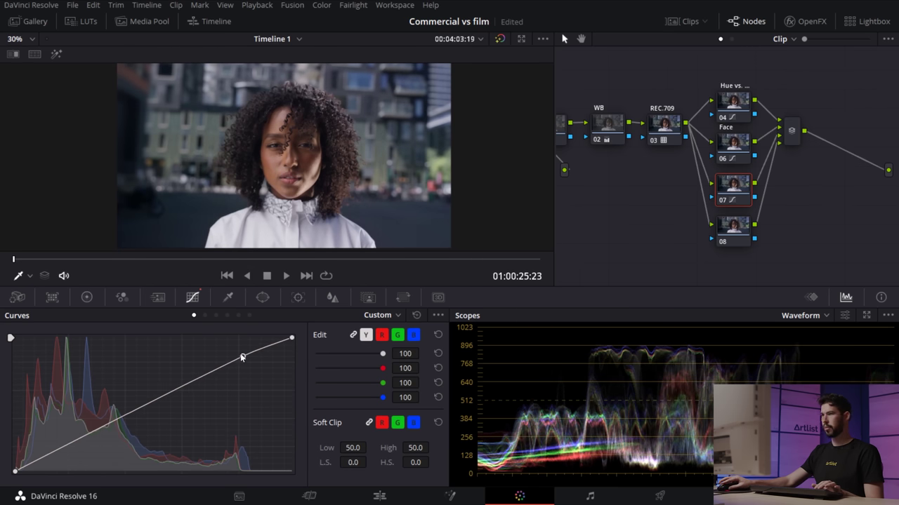
pyautogui.click(86, 434)
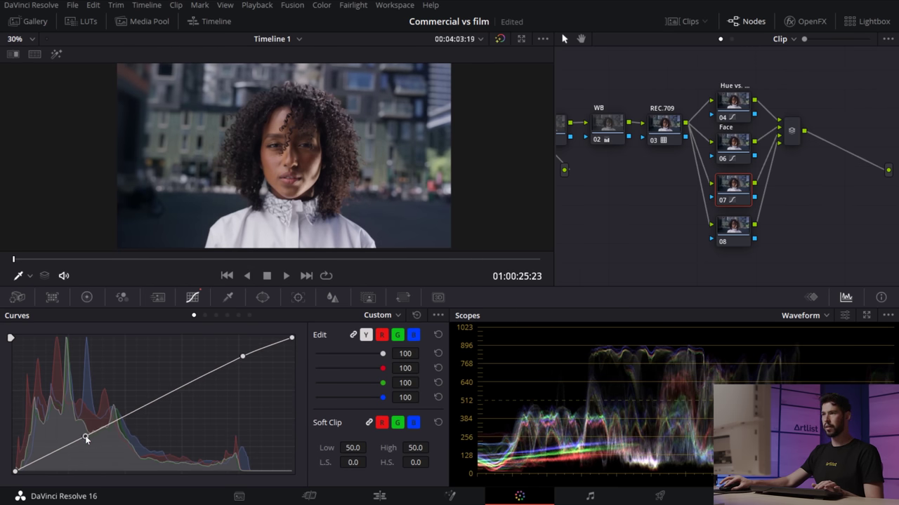
pyautogui.moveTo(86, 438); pyautogui.dragTo(86, 439)
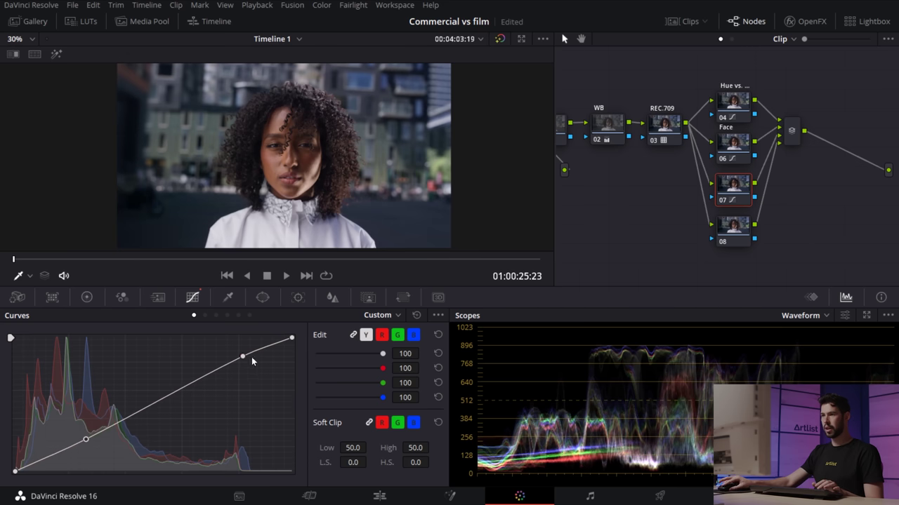
pyautogui.moveTo(243, 359); pyautogui.dragTo(241, 353)
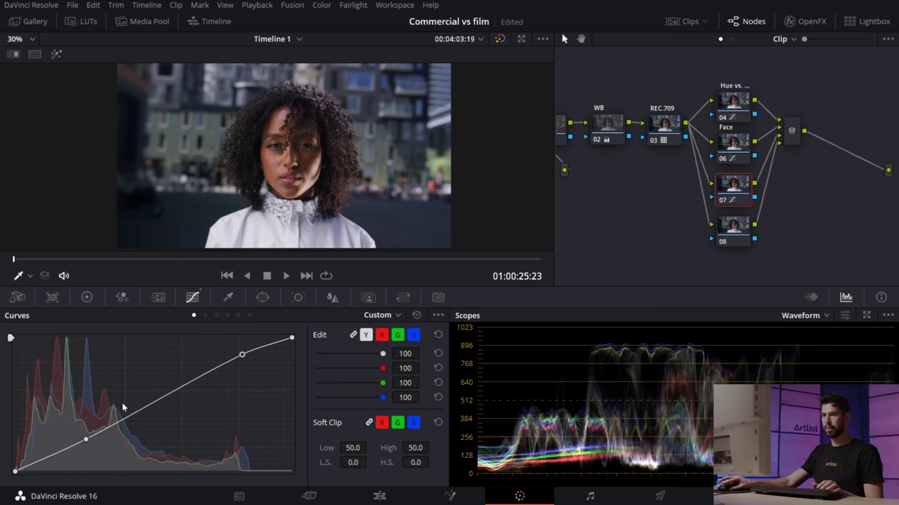
pyautogui.moveTo(85, 440); pyautogui.dragTo(83, 438)
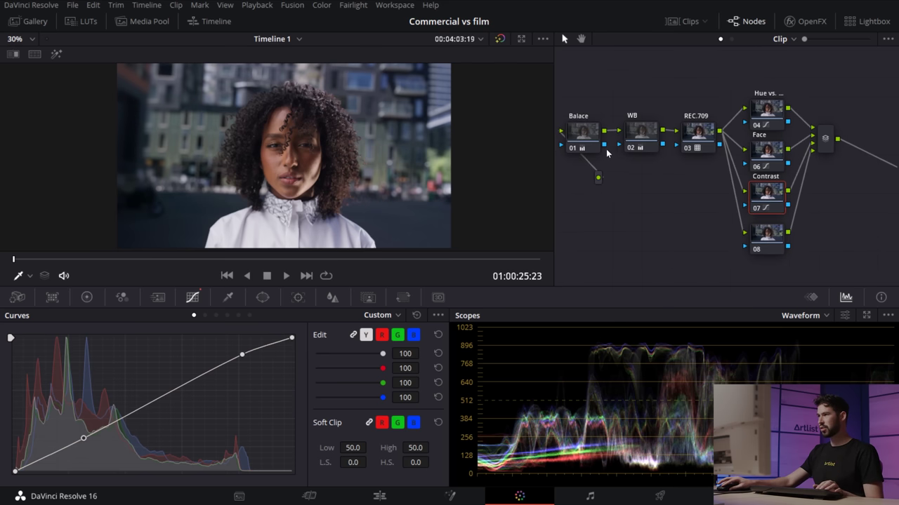
# Cool the image on the WB node by setting the colour temperature to -280 and check the result.
pyautogui.click(639, 135)
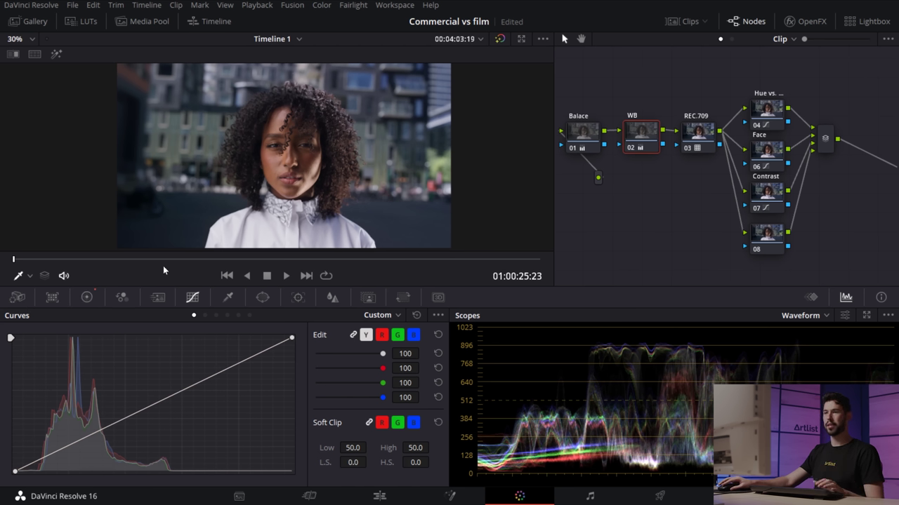
pyautogui.click(85, 298)
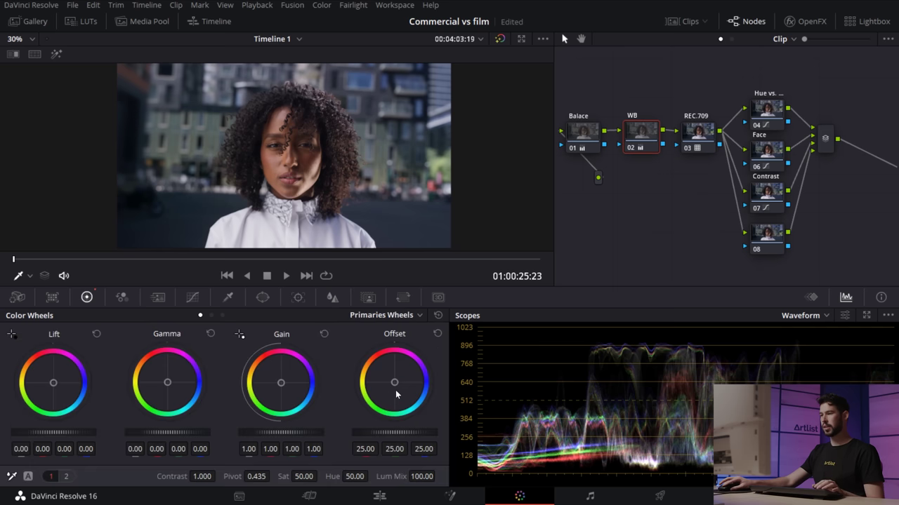
pyautogui.click(66, 476)
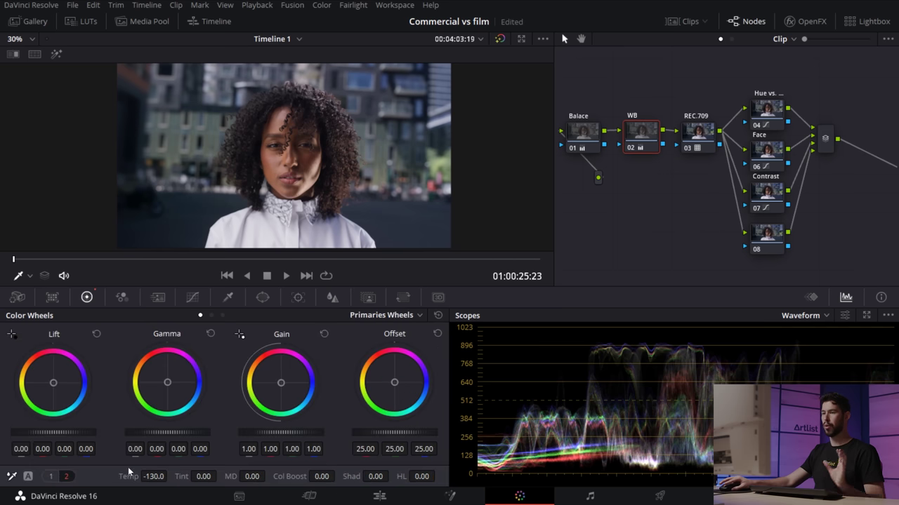
pyautogui.moveTo(154, 476); pyautogui.dragTo(150, 477)
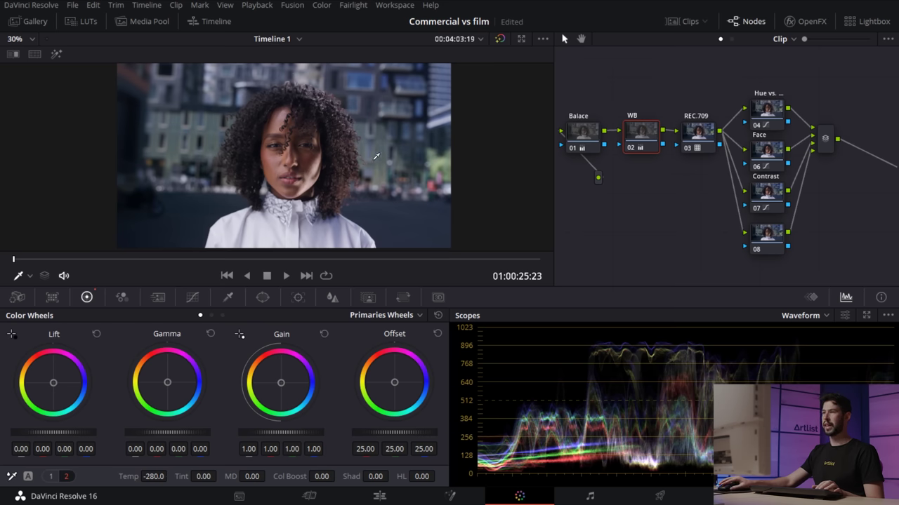
pyautogui.scroll(-1, 371, 137)
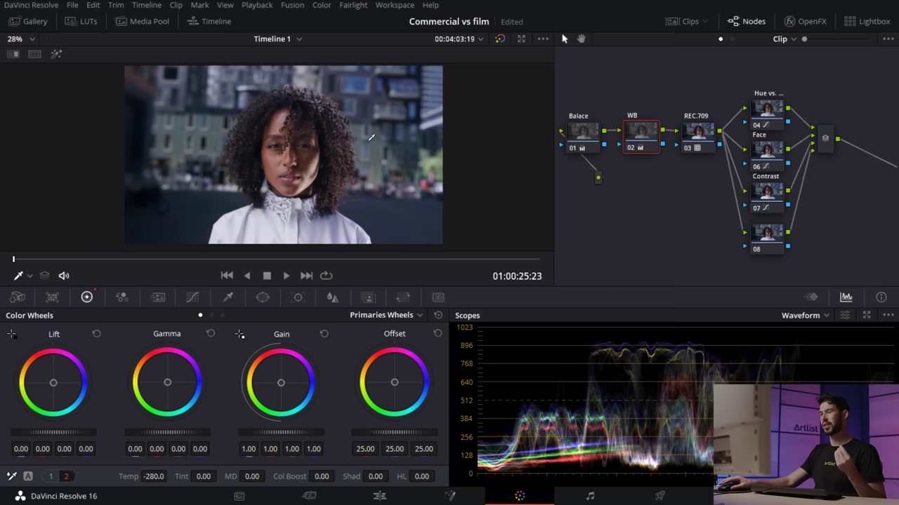
pyautogui.scroll(1, 371, 137)
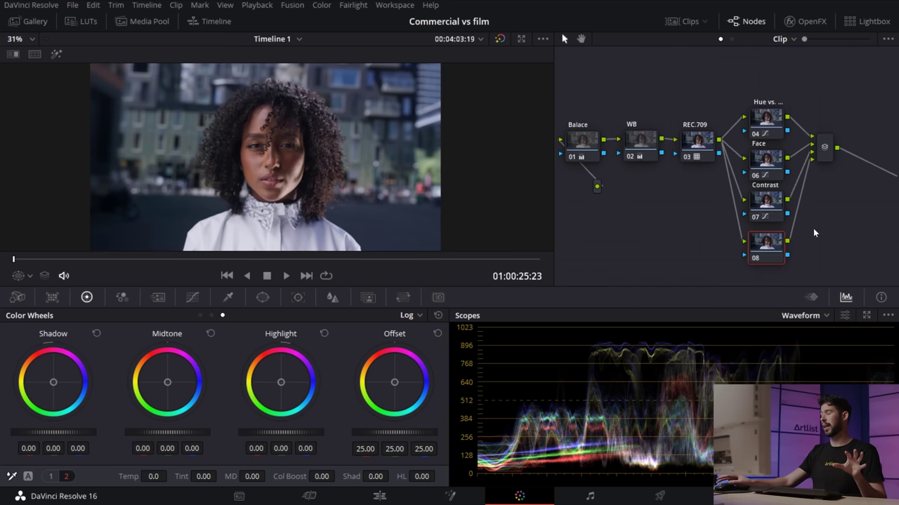
# Add a serial node after the mixer that combines the parallel nodes.
pyautogui.hscroll(3, 814, 229)
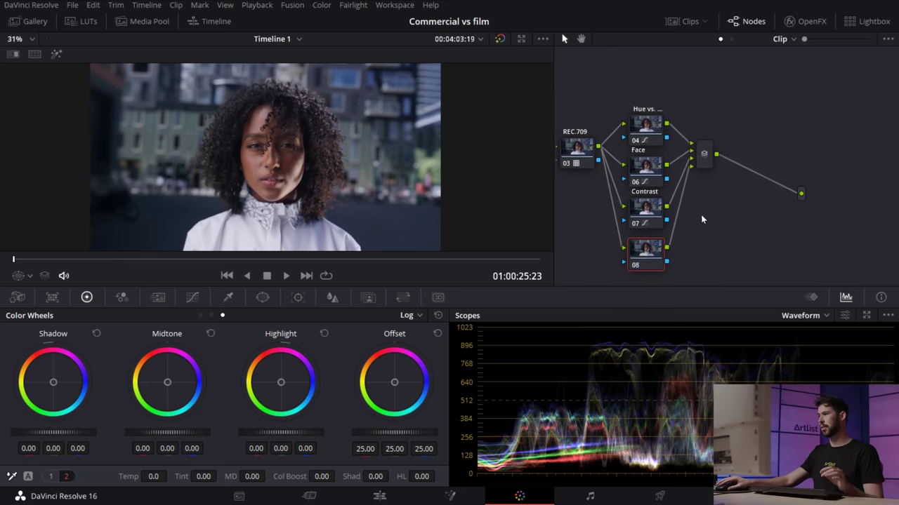
pyautogui.click(695, 154)
pyautogui.hotkey('alt', 'c')
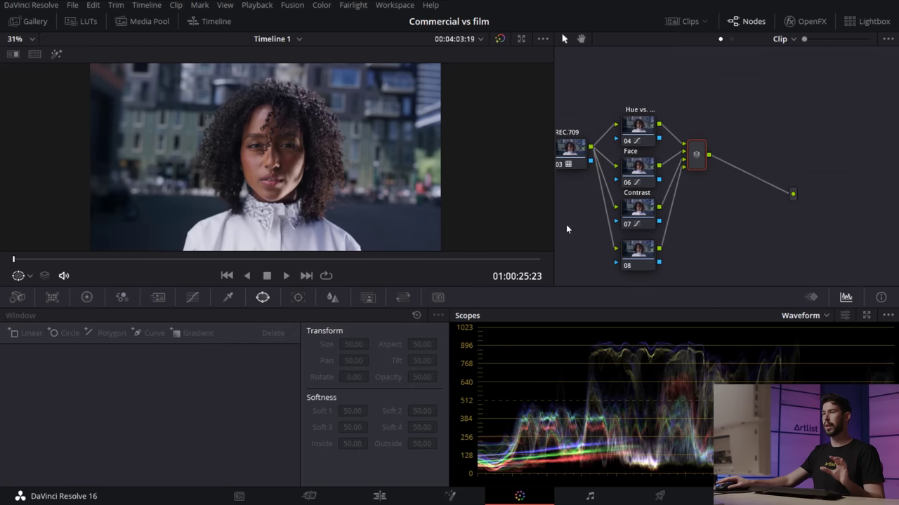
pyautogui.scroll(-1, 390, 198)
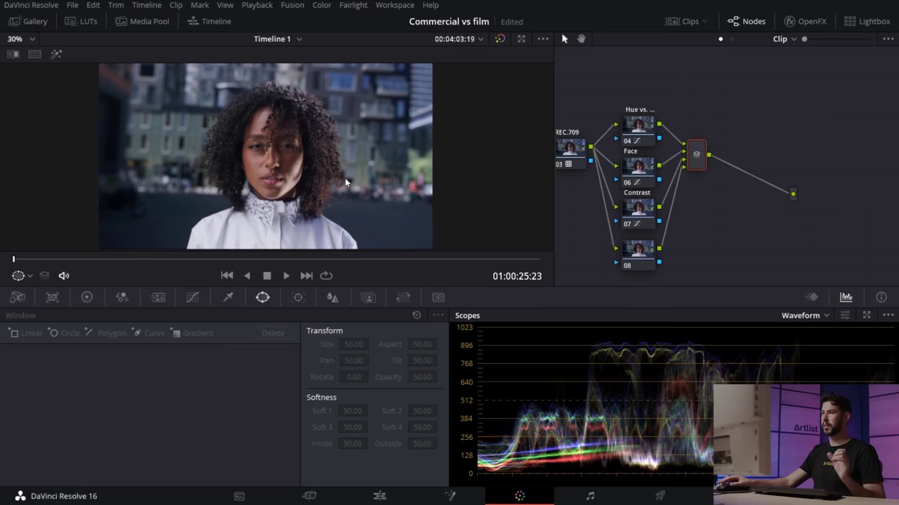
pyautogui.hotkey('alt', 's')
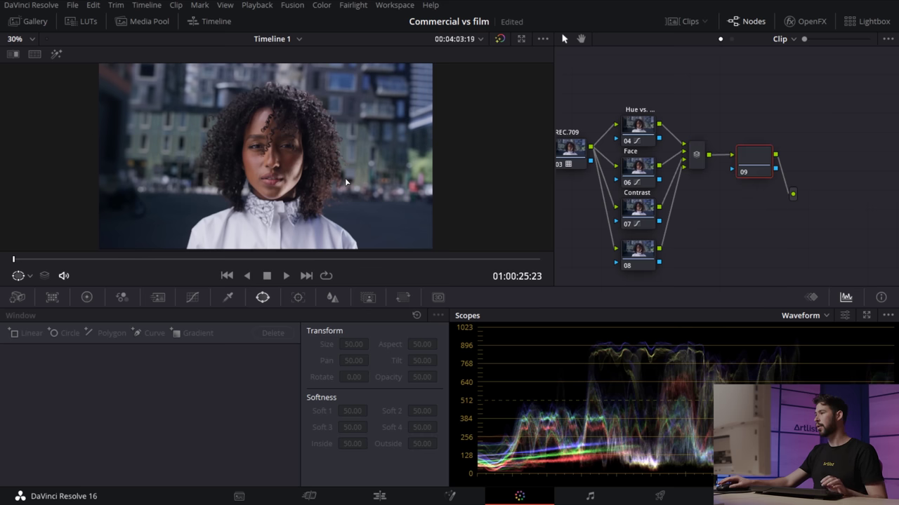
# On node 09, place an oval circle window around the woman's head, size about 55, aspect about 40, softness about 11.
pyautogui.click(264, 298)
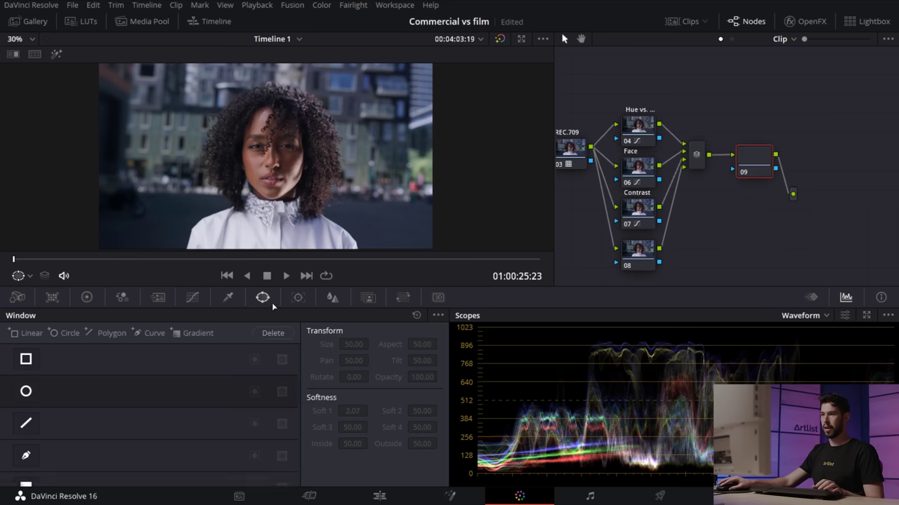
pyautogui.click(26, 391)
pyautogui.moveTo(265, 209); pyautogui.dragTo(265, 250)
pyautogui.moveTo(320, 155); pyautogui.dragTo(395, 173)
# Brighten the windowed area on node 09 by slightly raising the upper part of the custom curve.
pyautogui.click(196, 298)
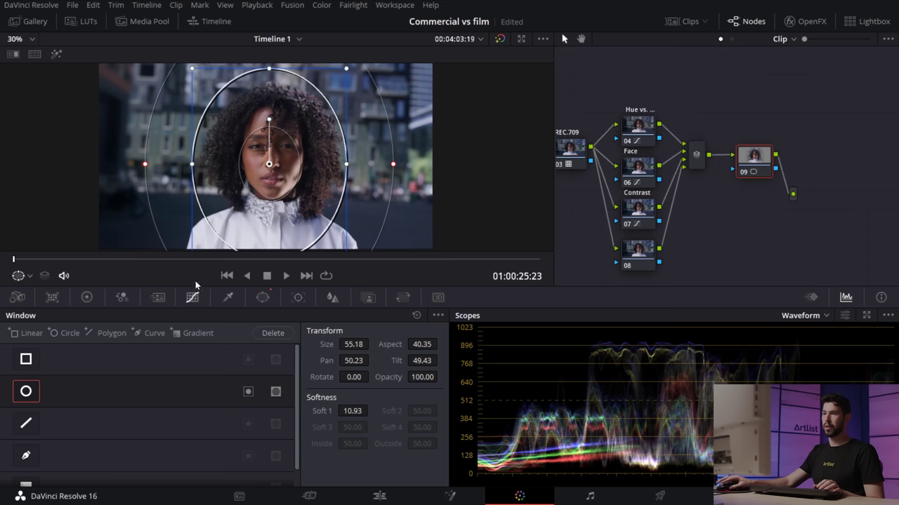
pyautogui.click(223, 369)
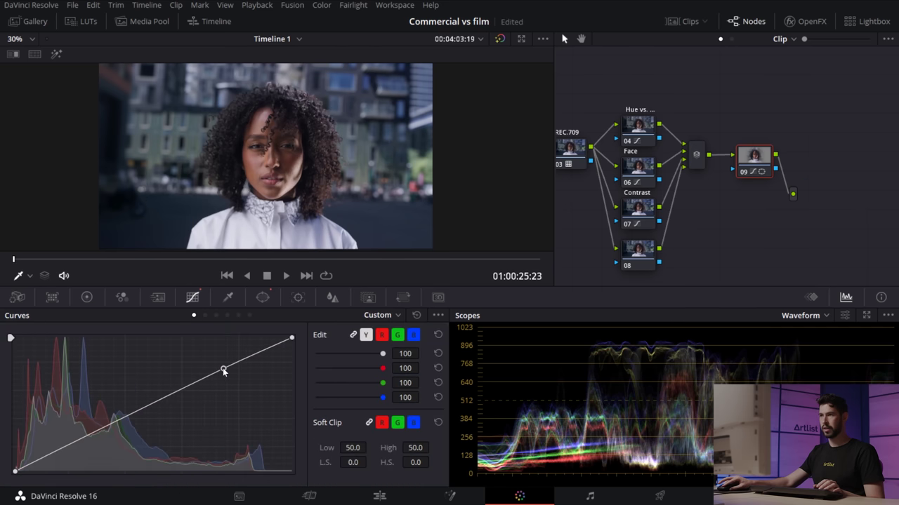
pyautogui.moveTo(221, 367)
pyautogui.mouseDown()
pyautogui.moveTo(215, 356)
pyautogui.moveTo(218, 364)
pyautogui.mouseUp()
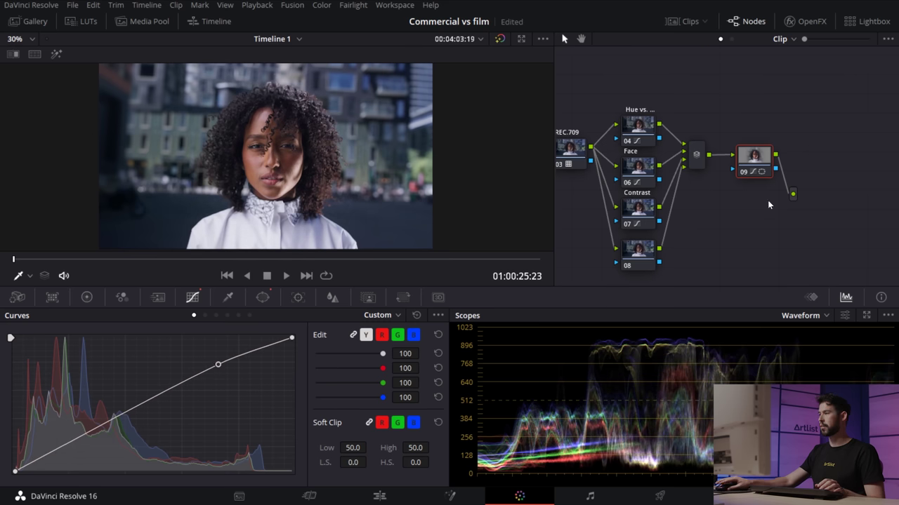
# Move node 09 closer to the mixer and add a serial node after it.
pyautogui.moveTo(741, 162); pyautogui.dragTo(730, 160)
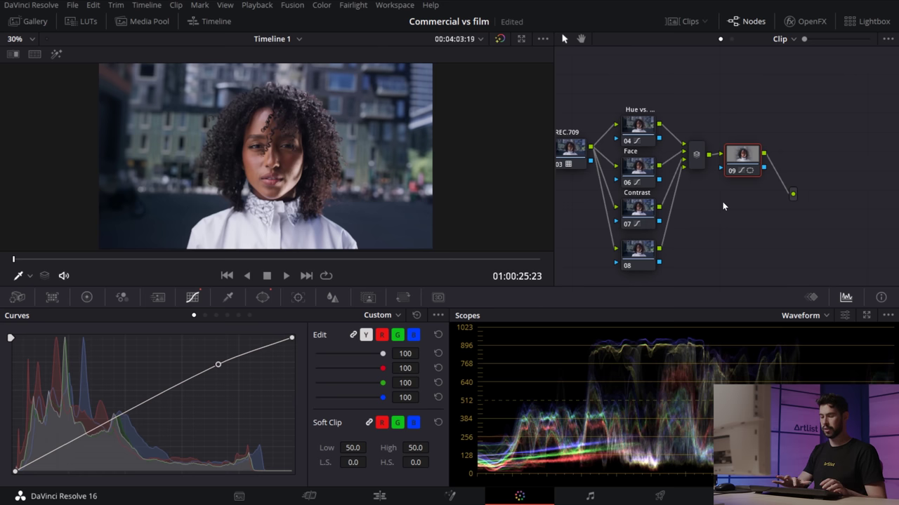
pyautogui.hotkey('alt', 's')
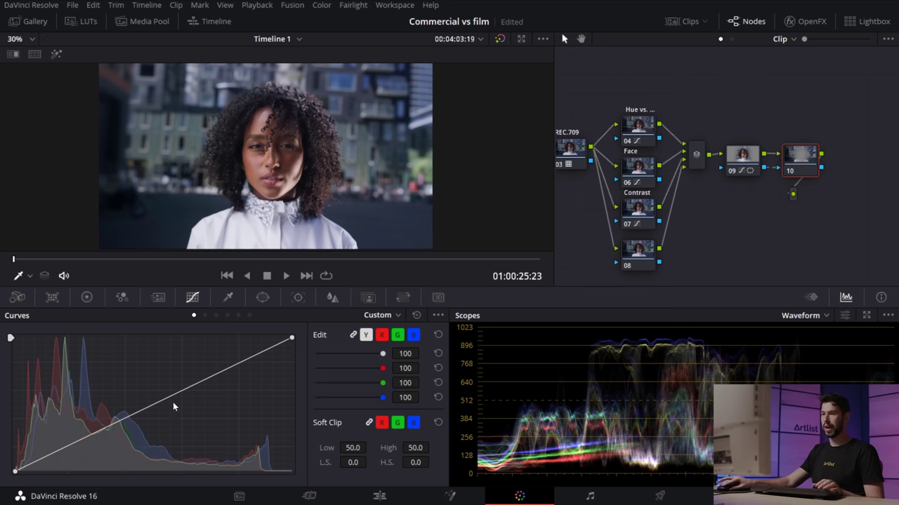
# Darken the surroundings on node 10 by lowering the middle of the custom curve, and compare the image with nodes 09 and 10 disabled.
pyautogui.moveTo(171, 398); pyautogui.dragTo(178, 406)
pyautogui.scroll(-1, 517, 171)
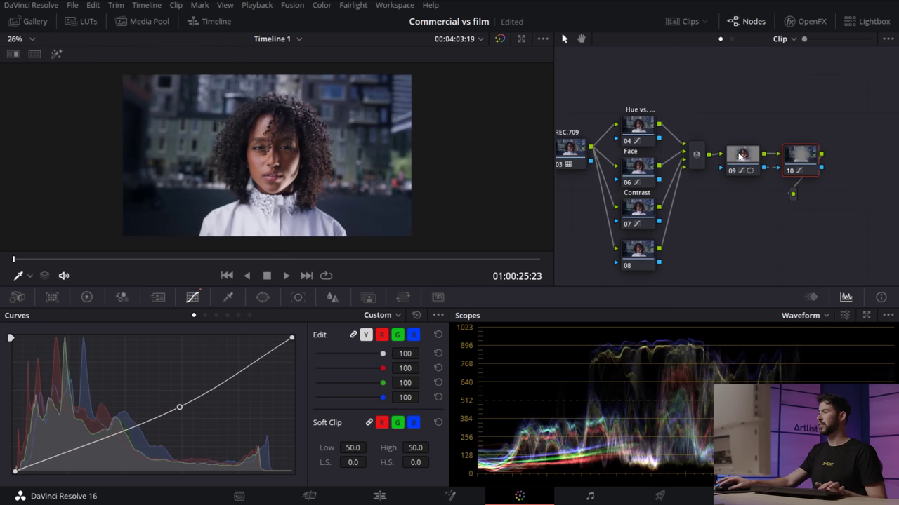
pyautogui.keyDown('ctrl'); pyautogui.click(743, 156); pyautogui.keyUp('ctrl')
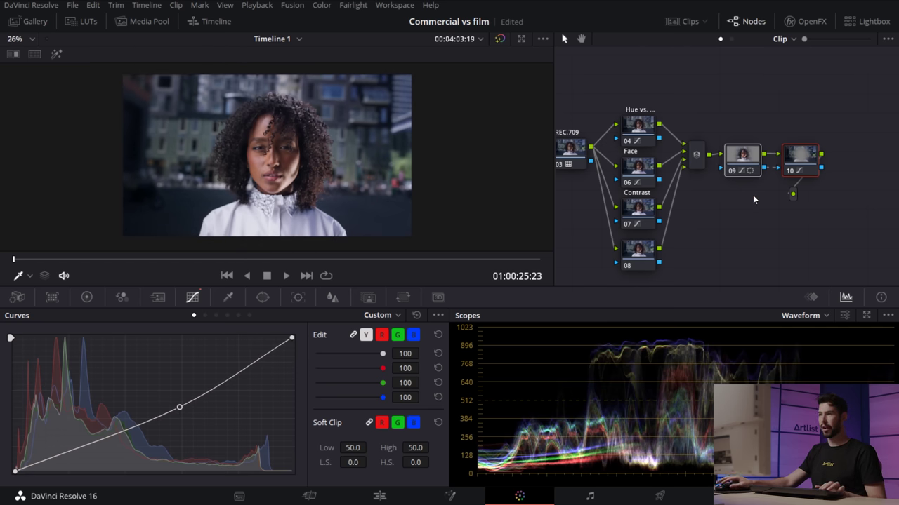
pyautogui.hotkey('ctrl', 'd')
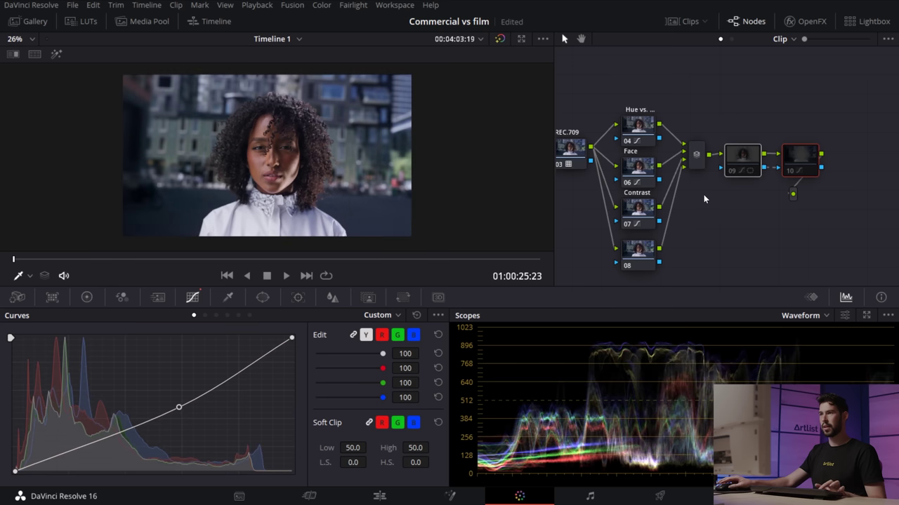
pyautogui.hotkey('ctrl', 'd')
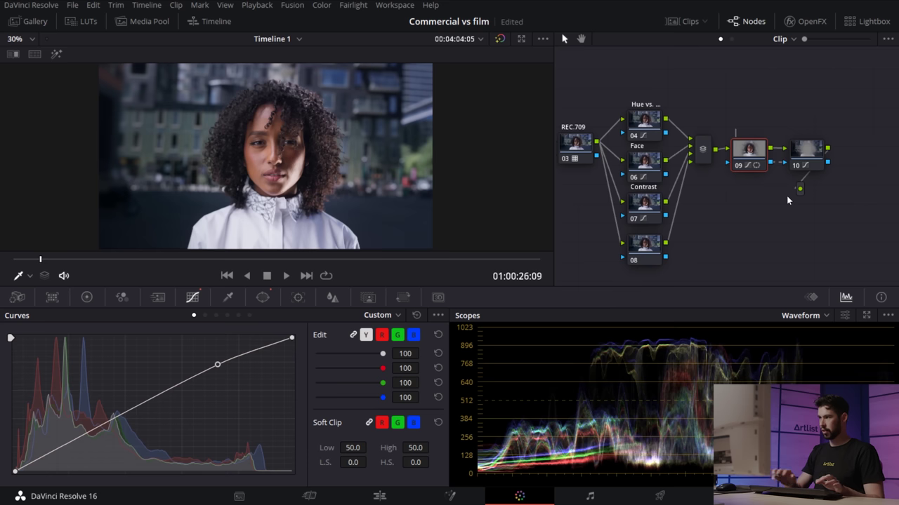
# Label node 09 "Vignette" and node 10 "Vignette out".
pyautogui.write('Vige')
pyautogui.press('BackSpace')
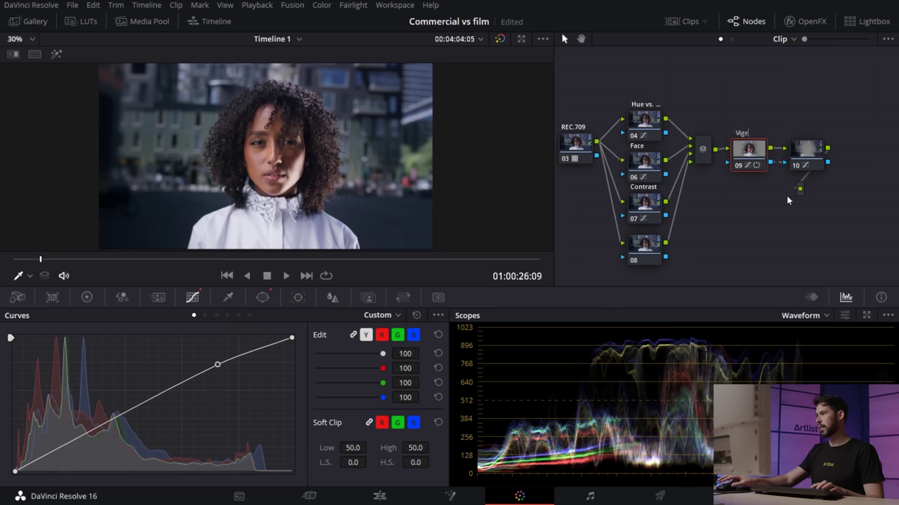
pyautogui.doubleClick(805, 152)
pyautogui.write('Vignette ')
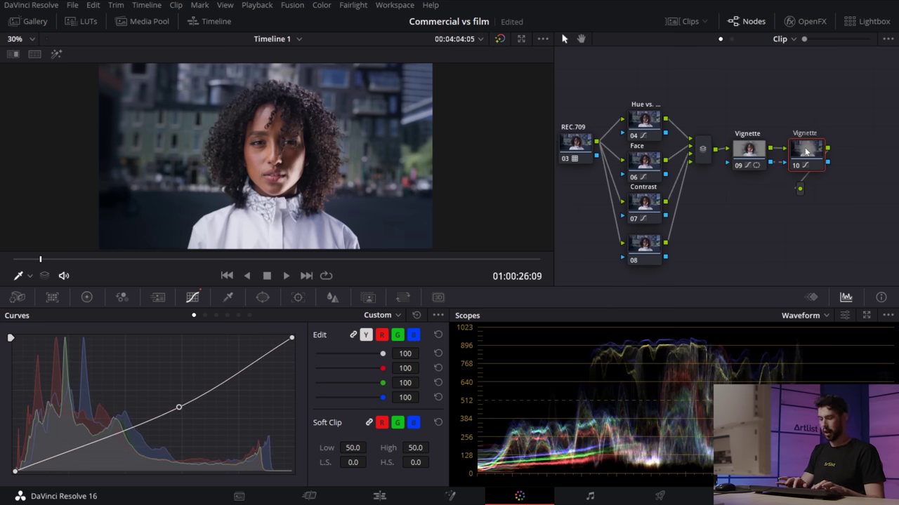
pyautogui.write('out')
pyautogui.click(794, 249)
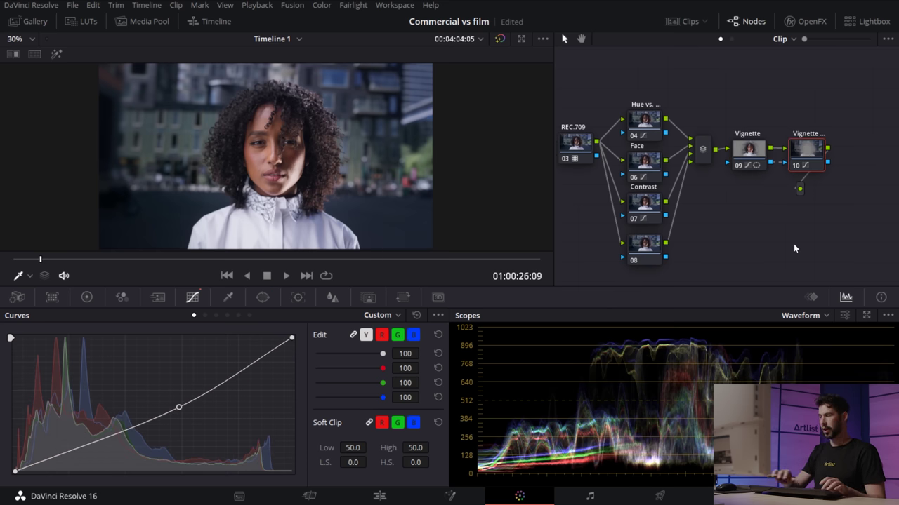
# Add a serial node after node 10 and save the project.
pyautogui.hotkey('alt', 's')
pyautogui.hotkey('ctrl', 's')
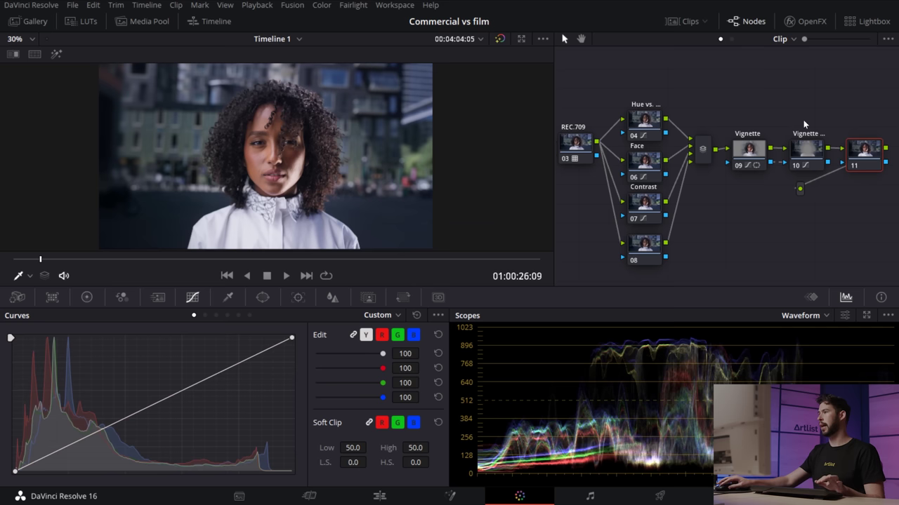
# Find the ResolveFX Glow effect in the effects library and apply it to node 11.
pyautogui.click(804, 23)
pyautogui.click(865, 42)
pyautogui.write('glow')
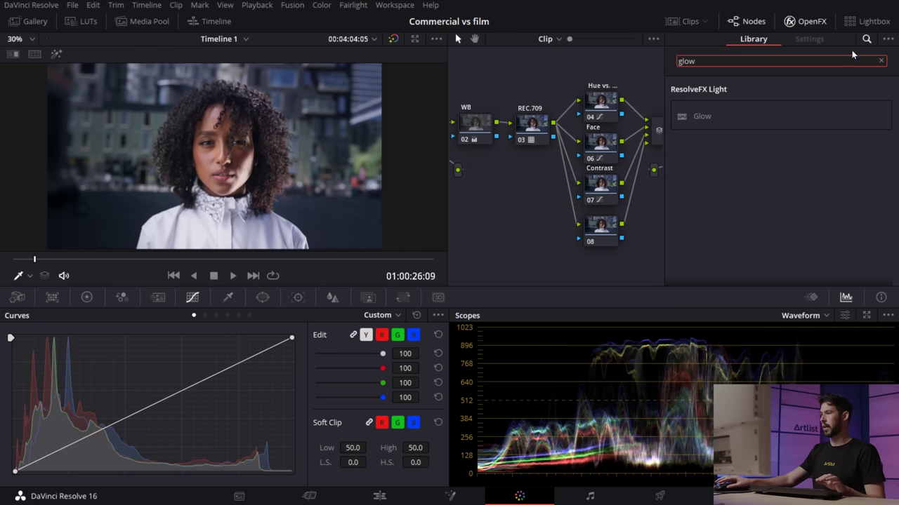
pyautogui.moveTo(504, 191); pyautogui.dragTo(449, 192)
pyautogui.moveTo(558, 187); pyautogui.dragTo(516, 196)
pyautogui.moveTo(617, 185); pyautogui.dragTo(484, 199)
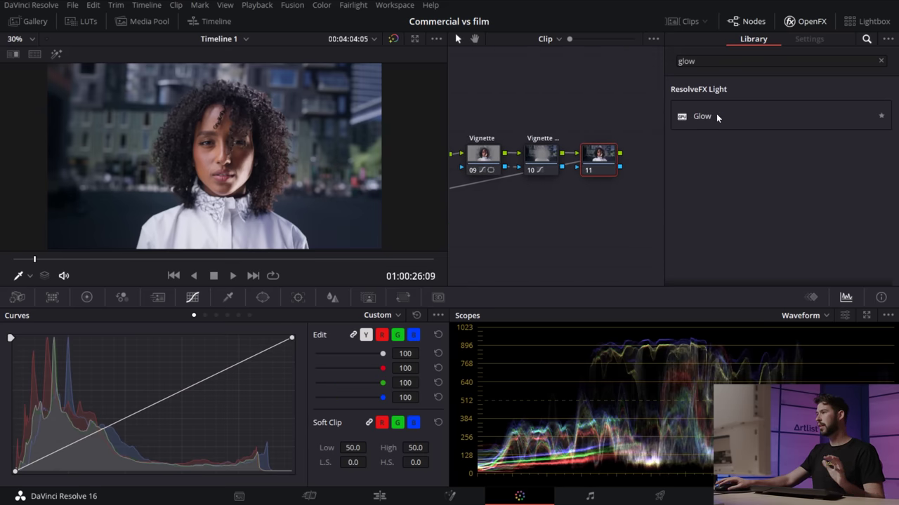
pyautogui.moveTo(705, 116); pyautogui.dragTo(596, 160)
# Soften the Glow effect on node 11, with brightness at about 0.132 and opacity at about 0.235.
pyautogui.moveTo(779, 129)
pyautogui.mouseDown()
pyautogui.moveTo(750, 129)
pyautogui.moveTo(761, 130)
pyautogui.mouseUp()
pyautogui.moveTo(769, 151)
pyautogui.mouseDown()
pyautogui.moveTo(792, 151)
pyautogui.moveTo(761, 142)
pyautogui.mouseUp()
pyautogui.scroll(-5, 764, 148)
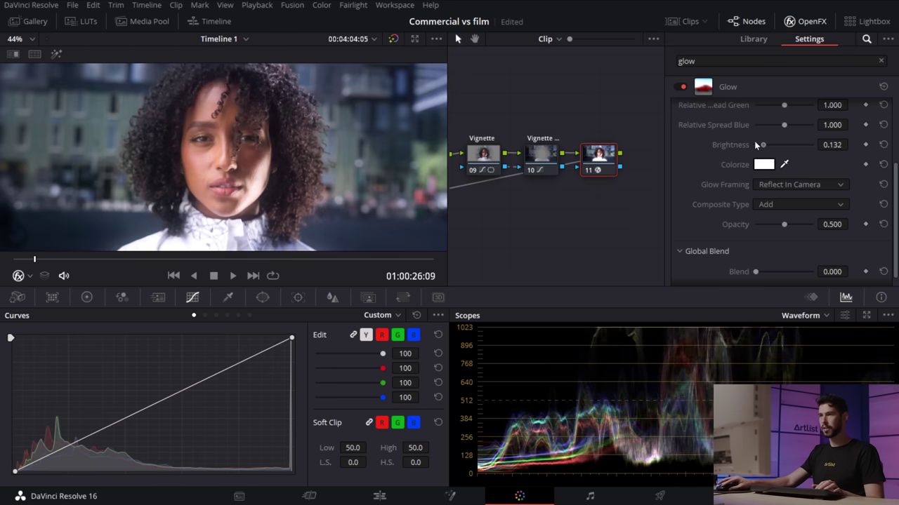
pyautogui.moveTo(772, 224)
pyautogui.mouseDown()
pyautogui.moveTo(757, 223)
pyautogui.moveTo(768, 223)
pyautogui.mouseUp()
pyautogui.scroll(-2, 324, 155)
pyautogui.scroll(-1, 324, 155)
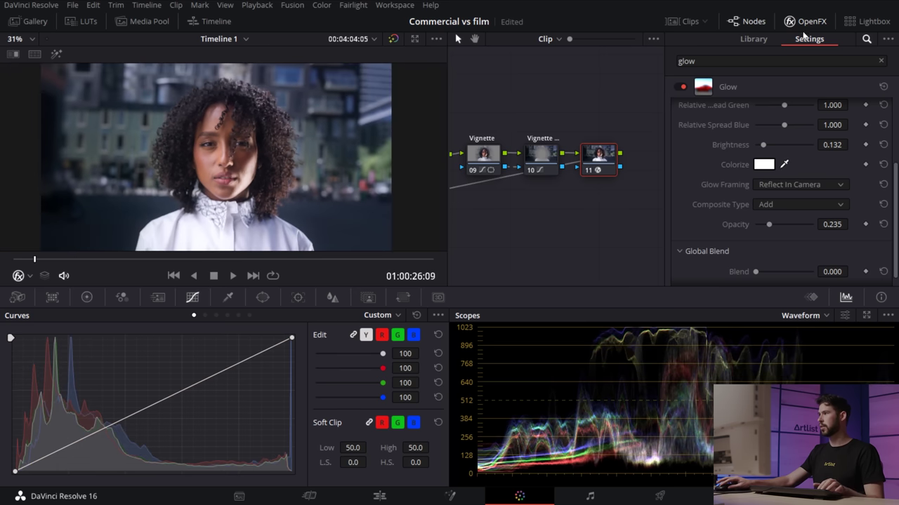
# Close the effects library and label node 11 "Glow".
pyautogui.click(807, 21)
pyautogui.moveTo(831, 165); pyautogui.dragTo(757, 169)
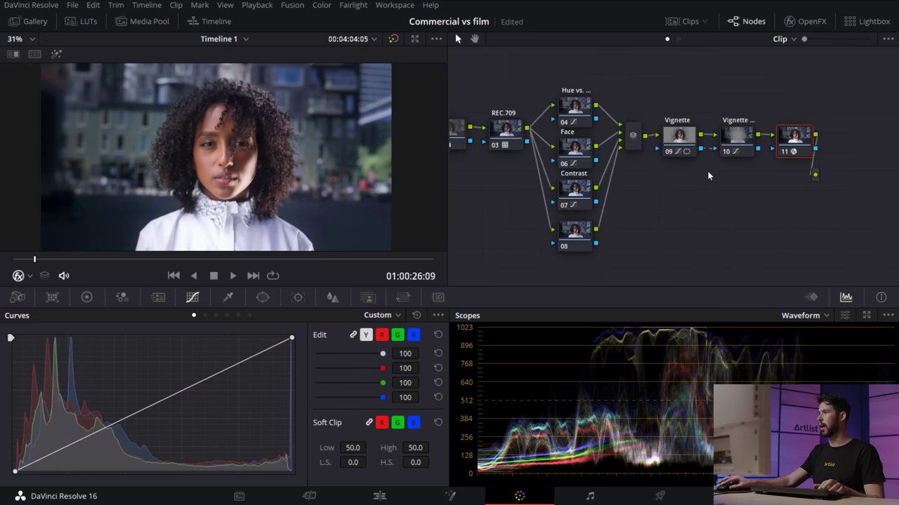
pyautogui.write('Glow')
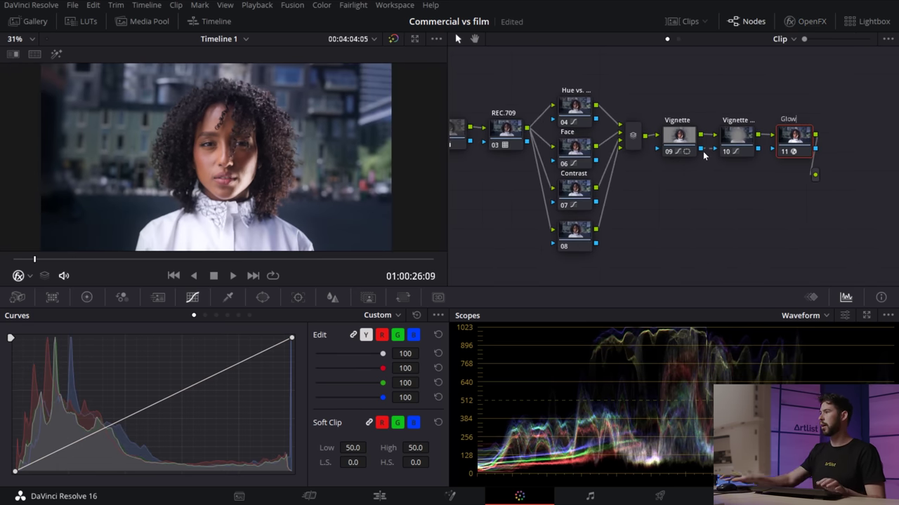
# View the image full screen and compare it with the Glow node disabled and enabled.
pyautogui.hotkey('ctrl', 'f')
pyautogui.hotkey('ctrl', 'd')
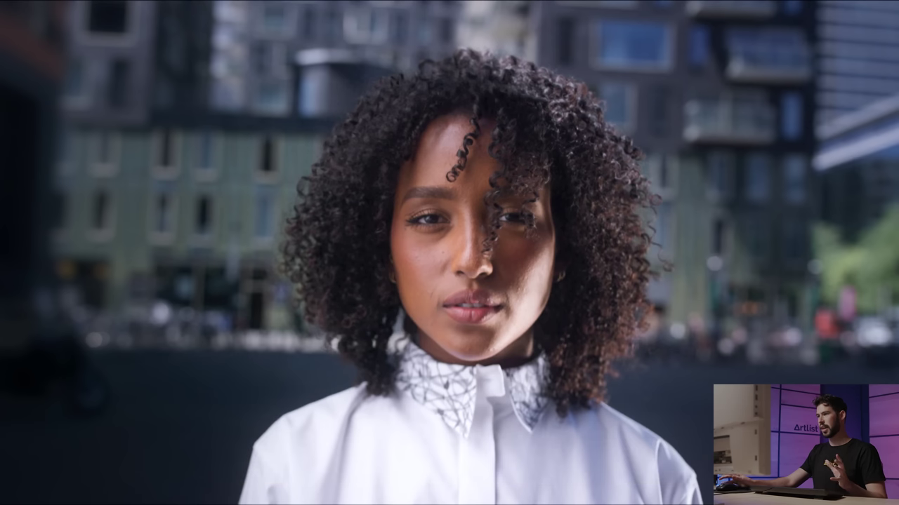
pyautogui.moveTo(746, 330)
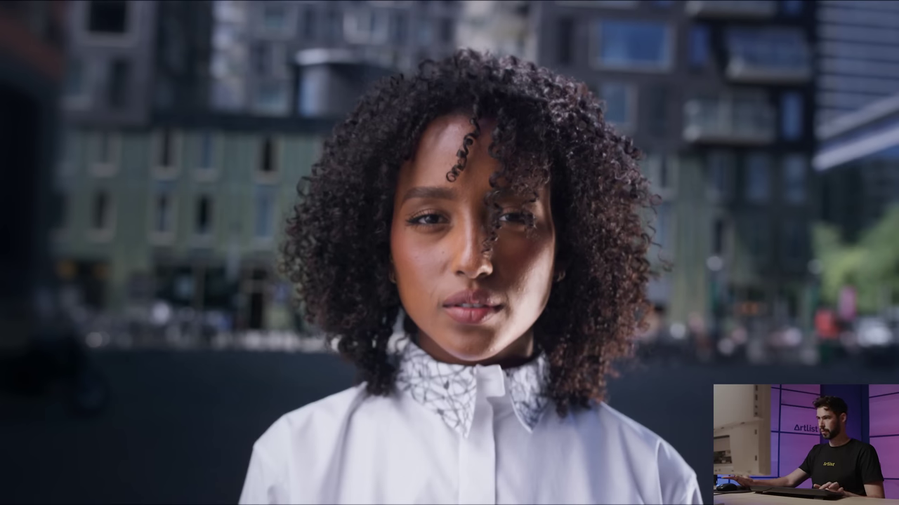
pyautogui.hotkey('ctrl', 'd')
pyautogui.hotkey('ctrl', 'f')
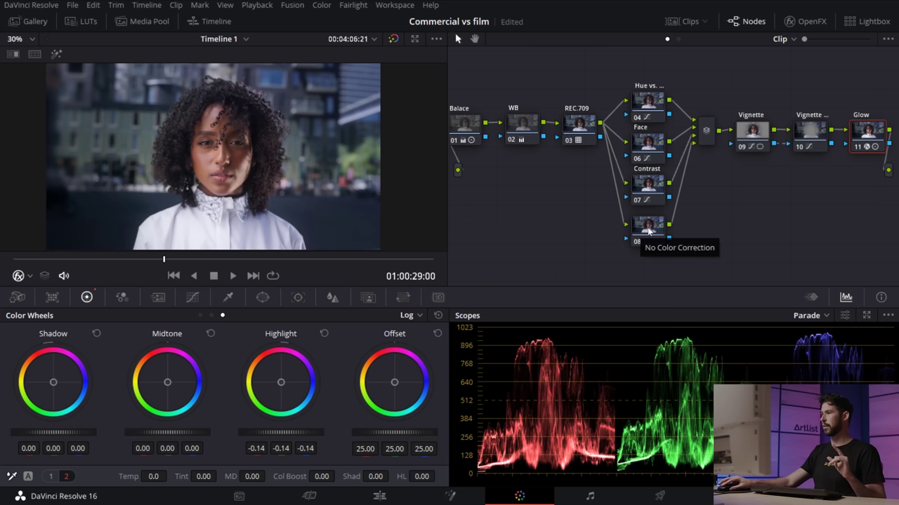
# On node 08, shape the Hue Vs Sat curve to reduce green and cyan saturation and raise blue saturation to about 1.18.
pyautogui.click(648, 232)
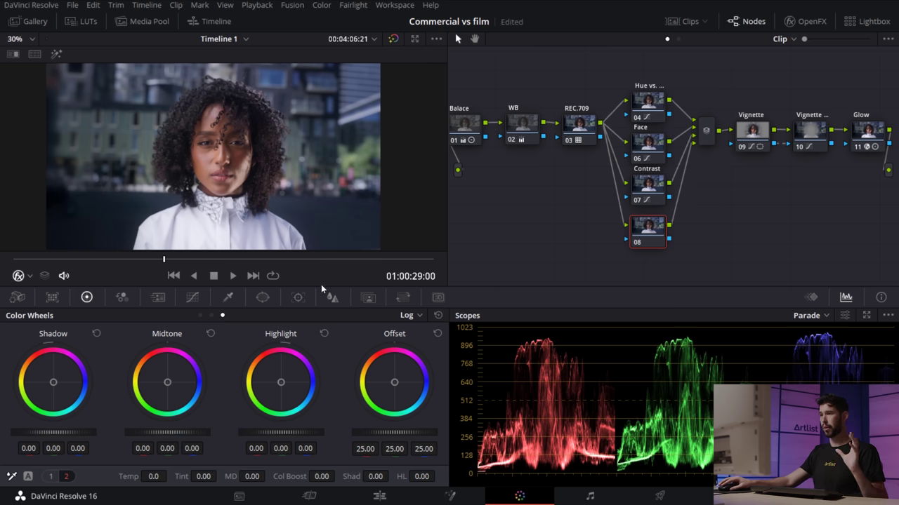
pyautogui.click(192, 297)
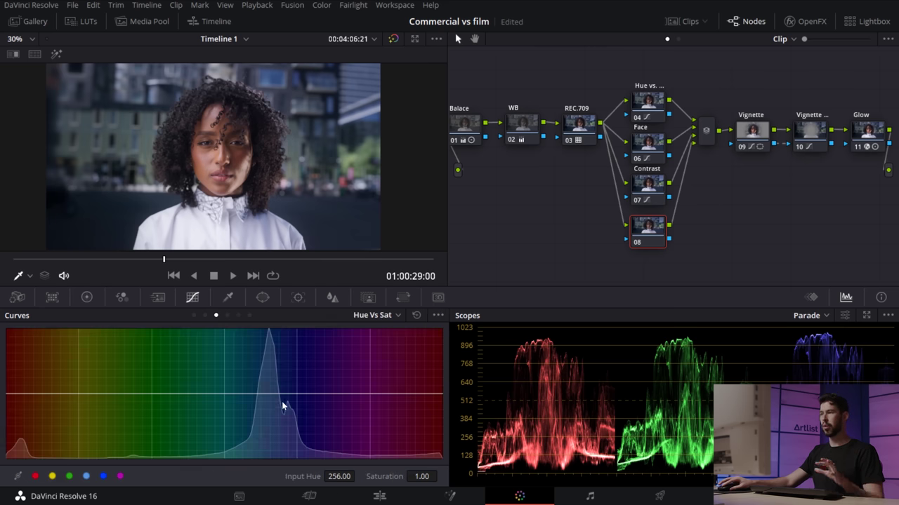
pyautogui.click(86, 476)
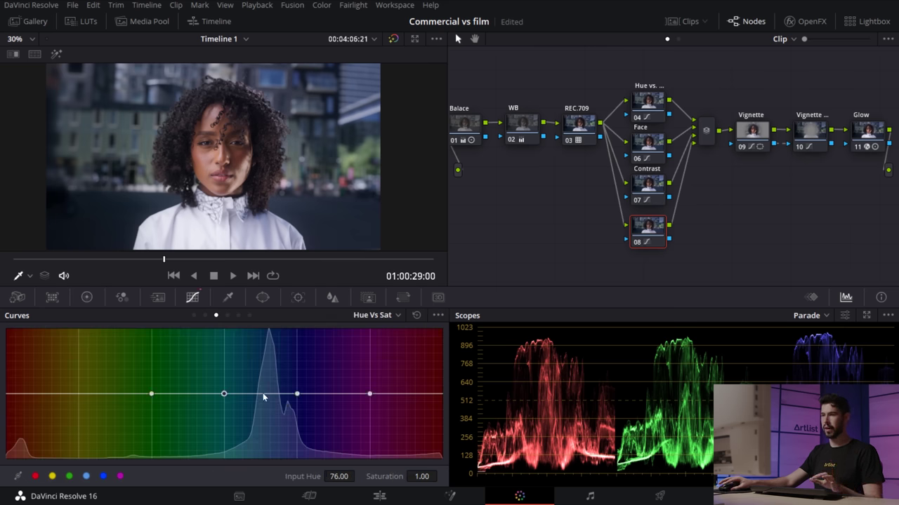
pyautogui.moveTo(223, 396); pyautogui.dragTo(218, 444)
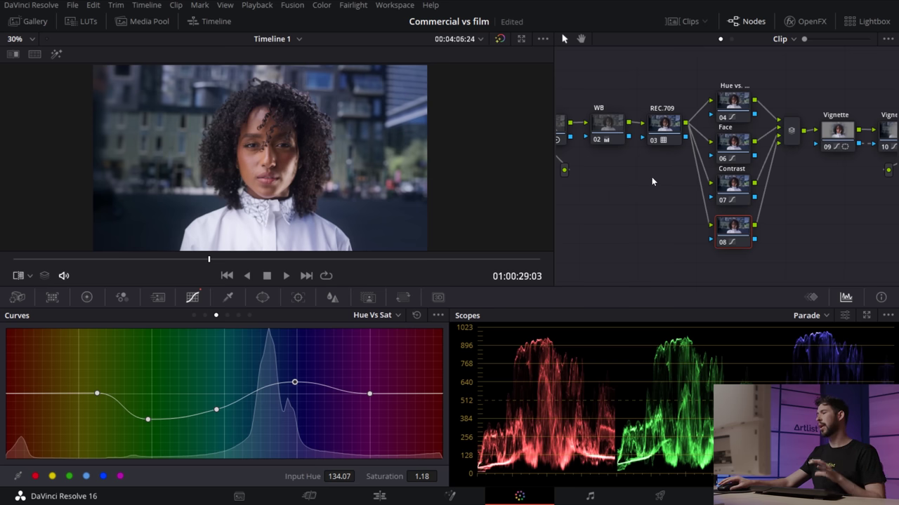
# Lower the log Shadow level on node 01 to -0.01 and check the image.
pyautogui.moveTo(647, 177); pyautogui.dragTo(676, 185)
pyautogui.click(579, 133)
pyautogui.click(86, 297)
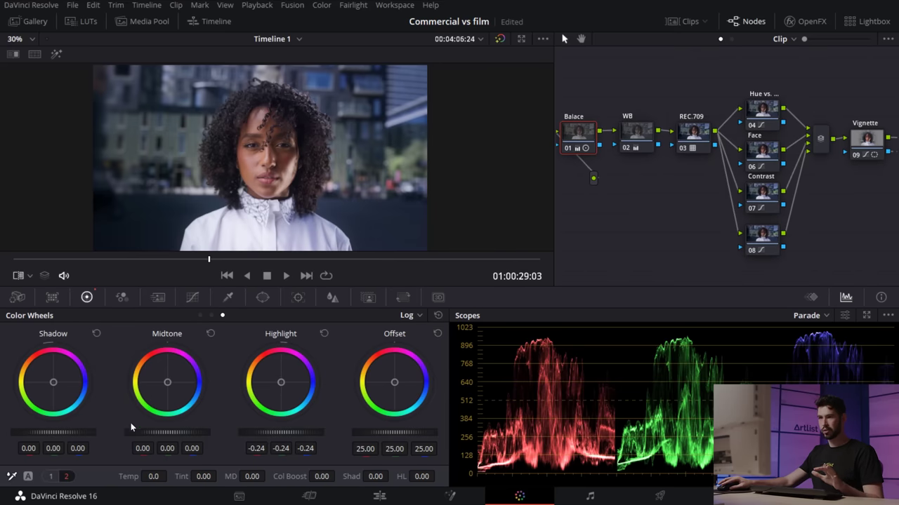
pyautogui.moveTo(54, 433)
pyautogui.mouseDown()
pyautogui.moveTo(39, 432)
pyautogui.moveTo(50, 432)
pyautogui.mouseUp()
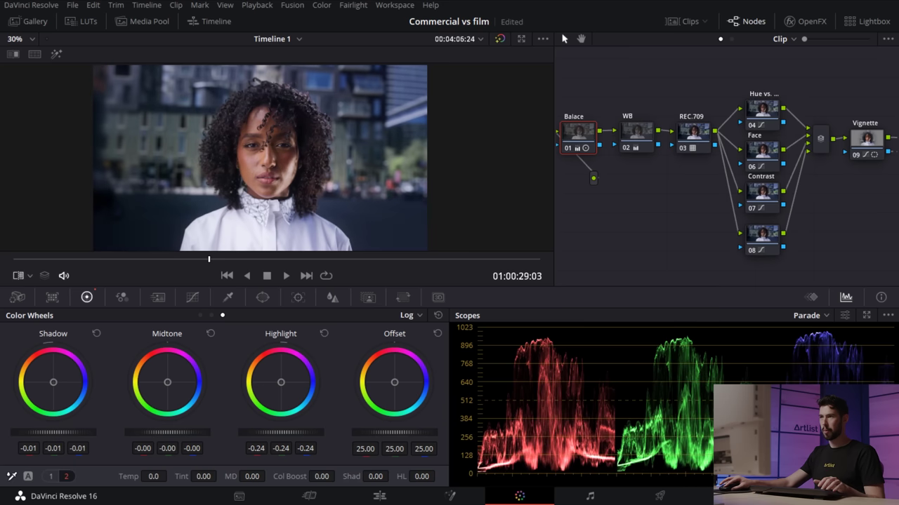
pyautogui.scroll(-3, 339, 182)
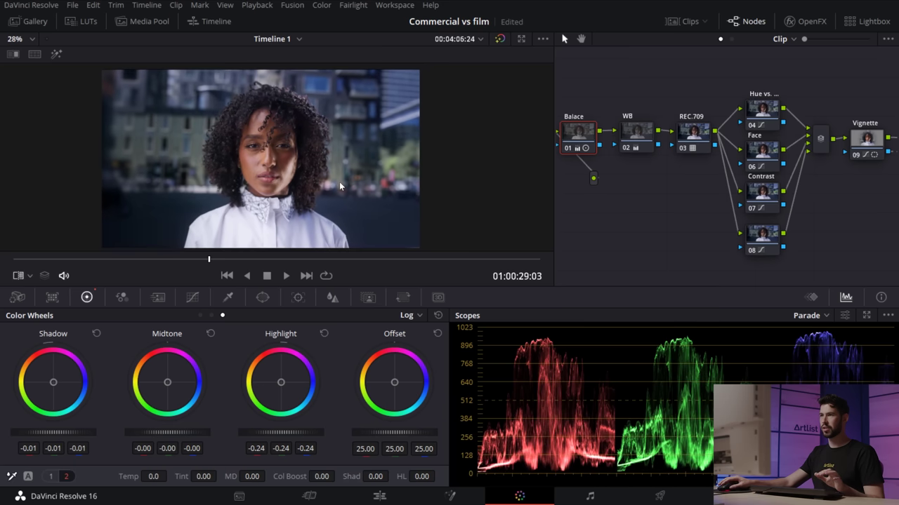
pyautogui.scroll(3, 358, 172)
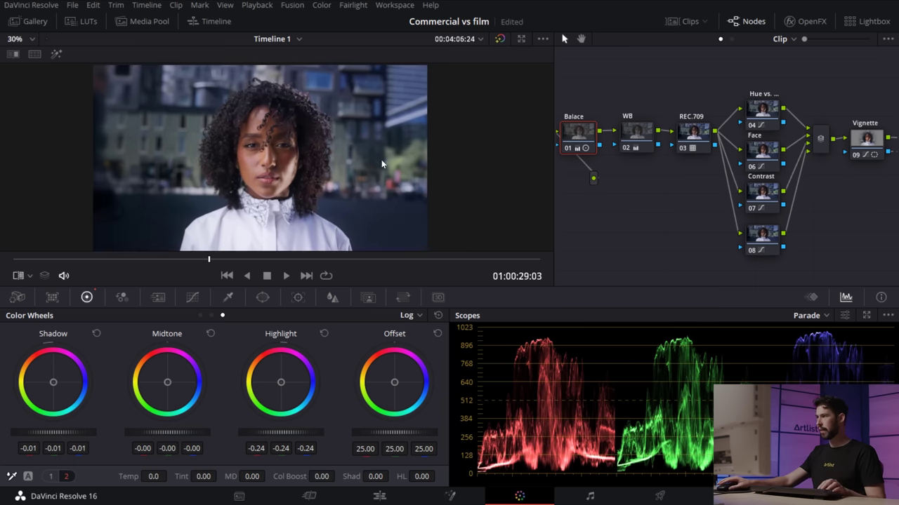
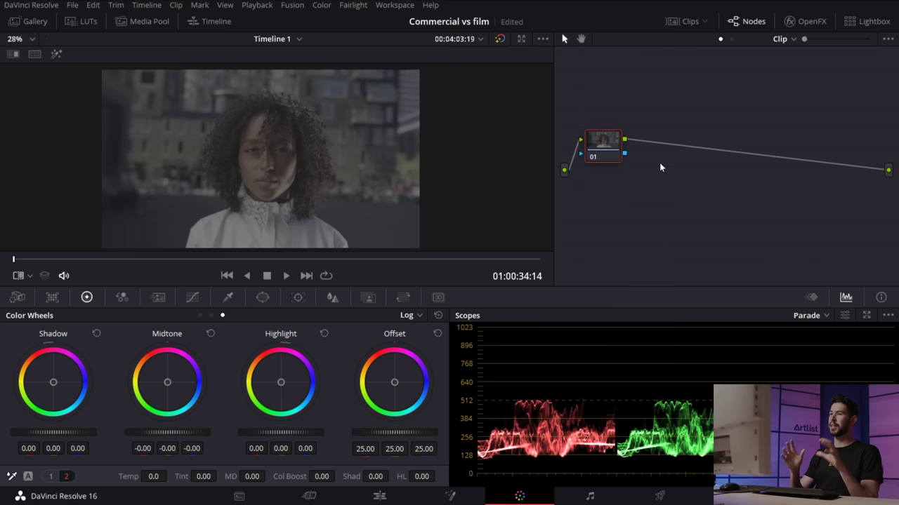
# Build a chain of three serial nodes on the ungraded clip, labelled Base, WB and FPE.
pyautogui.write('Base')
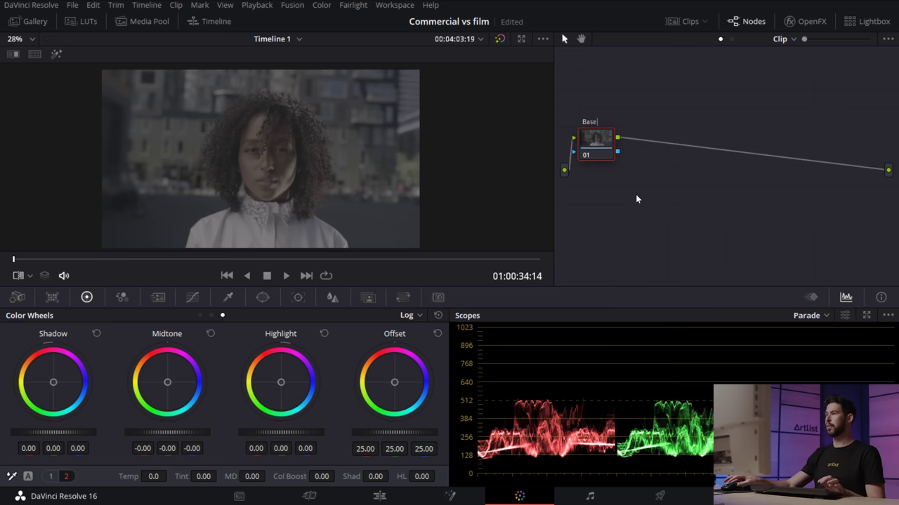
pyautogui.press('Return')
pyautogui.hotkey('alt', 's')
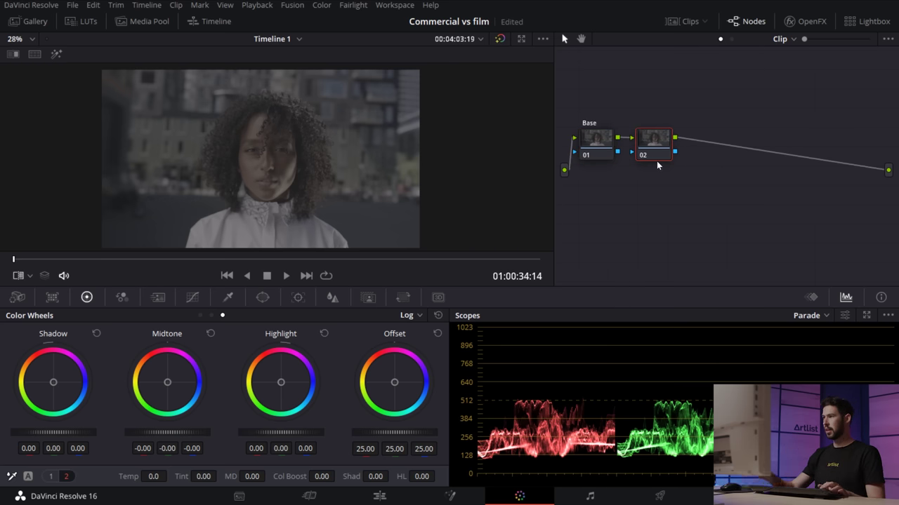
pyautogui.write('WB')
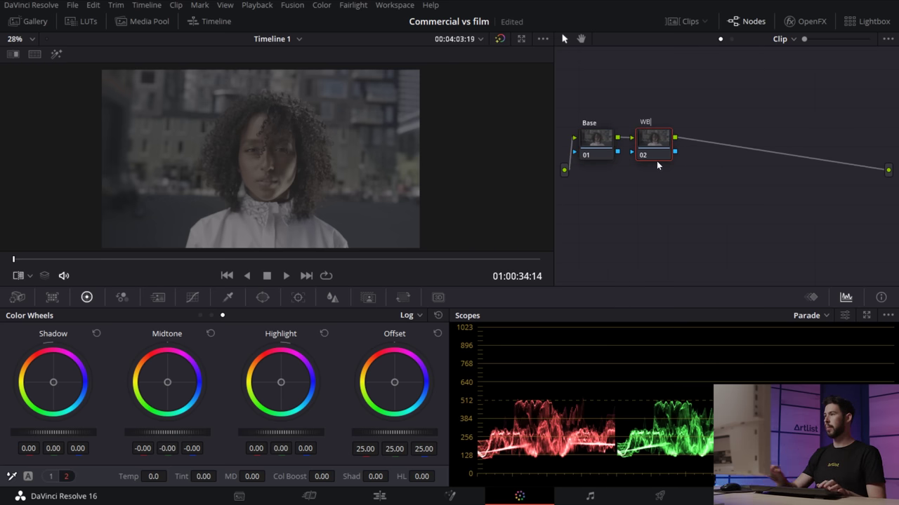
pyautogui.press('Return')
pyautogui.hotkey('alt', 's')
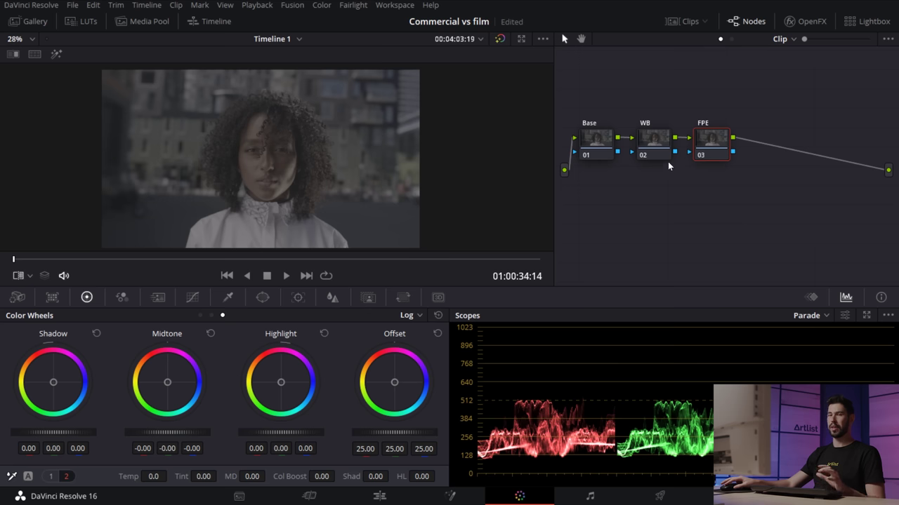
# Apply the Rec709 Fujifilm 3513DI D65 LUT from the Film Looks collection to the FPE node.
pyautogui.click(82, 22)
pyautogui.click(54, 127)
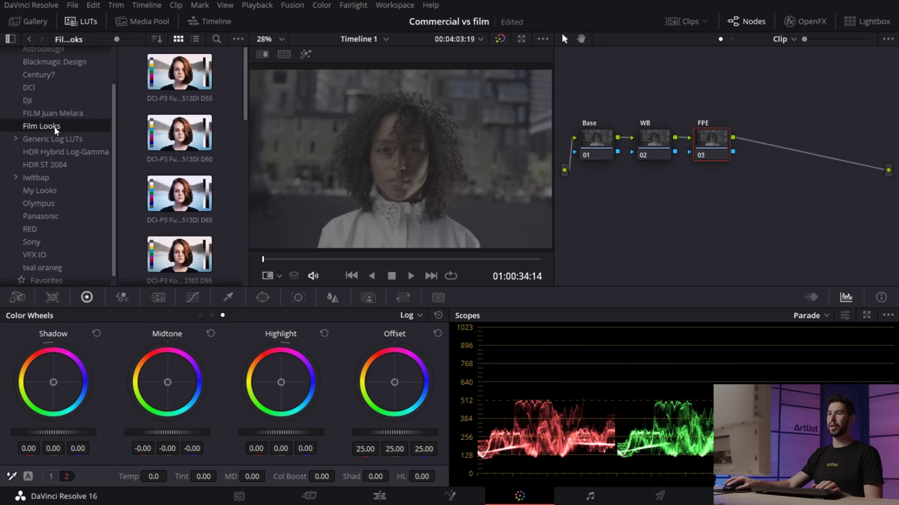
pyautogui.scroll(-5, 231, 210)
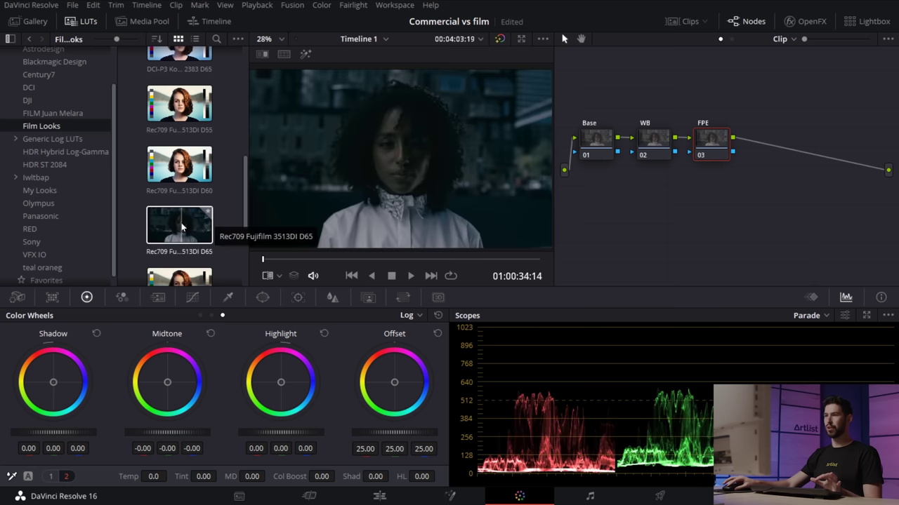
pyautogui.doubleClick(181, 226)
pyautogui.scroll(1, 204, 77)
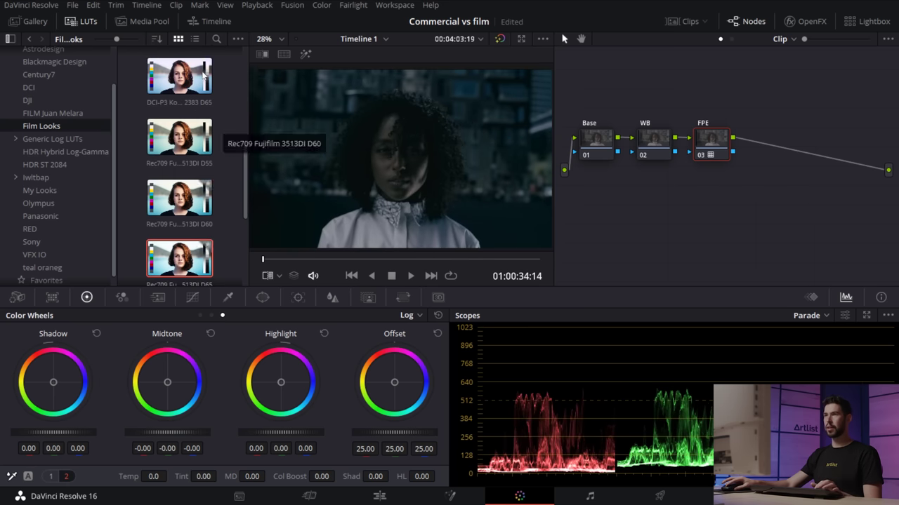
pyautogui.click(84, 22)
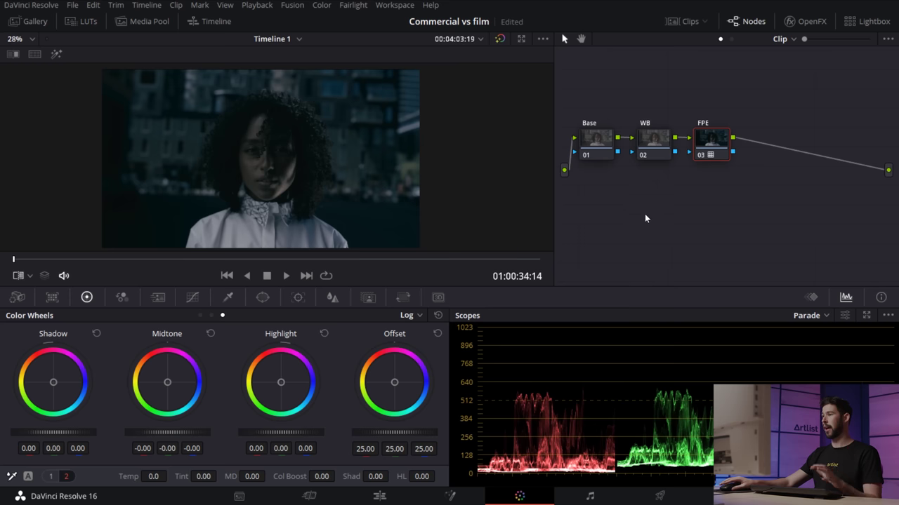
# On the Base node, set the primary Gamma to 0.09, Gain to 1.18, Lift to -0.03 and Offset to 26.10.
pyautogui.click(592, 143)
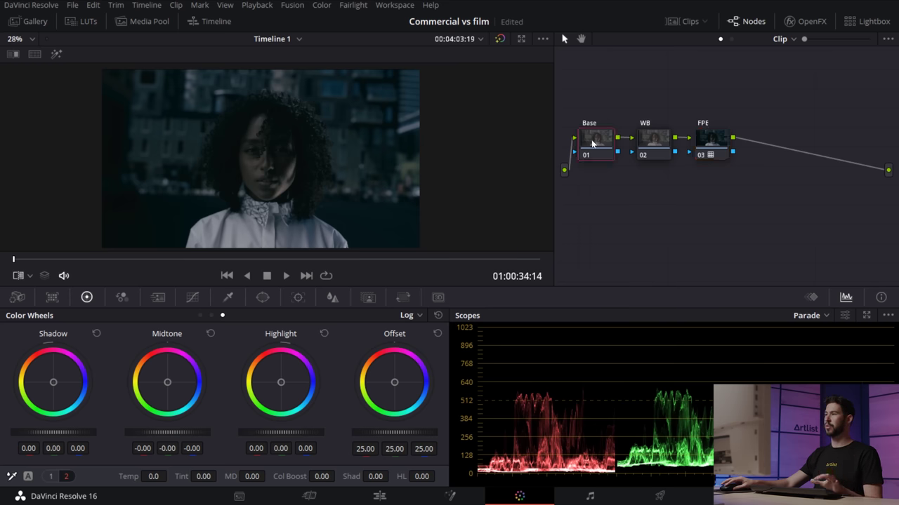
pyautogui.click(408, 316)
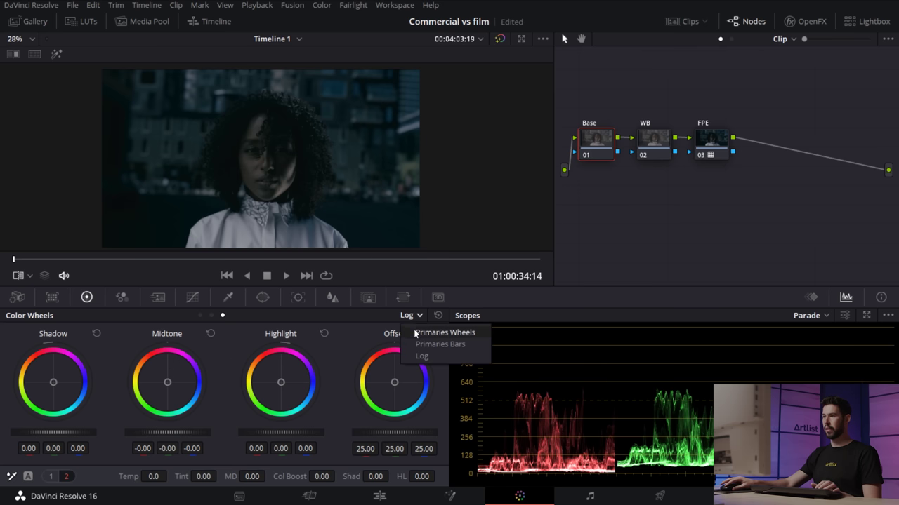
pyautogui.click(413, 331)
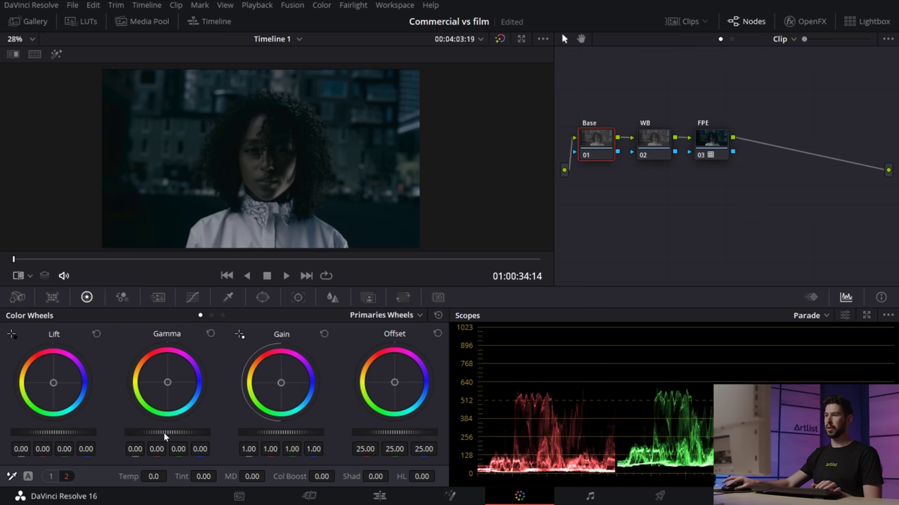
pyautogui.moveTo(167, 433); pyautogui.dragTo(198, 432)
pyautogui.moveTo(279, 433); pyautogui.dragTo(330, 432)
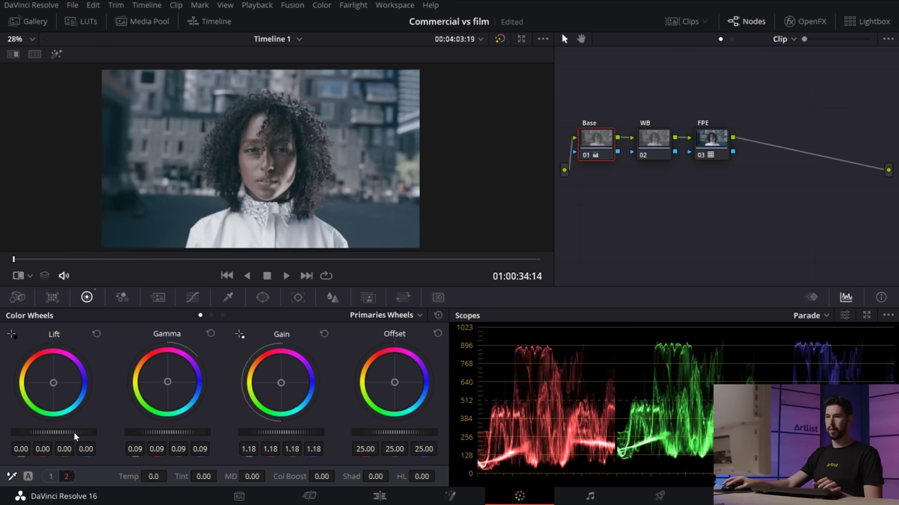
pyautogui.moveTo(53, 432); pyautogui.dragTo(44, 433)
pyautogui.moveTo(395, 432); pyautogui.dragTo(410, 432)
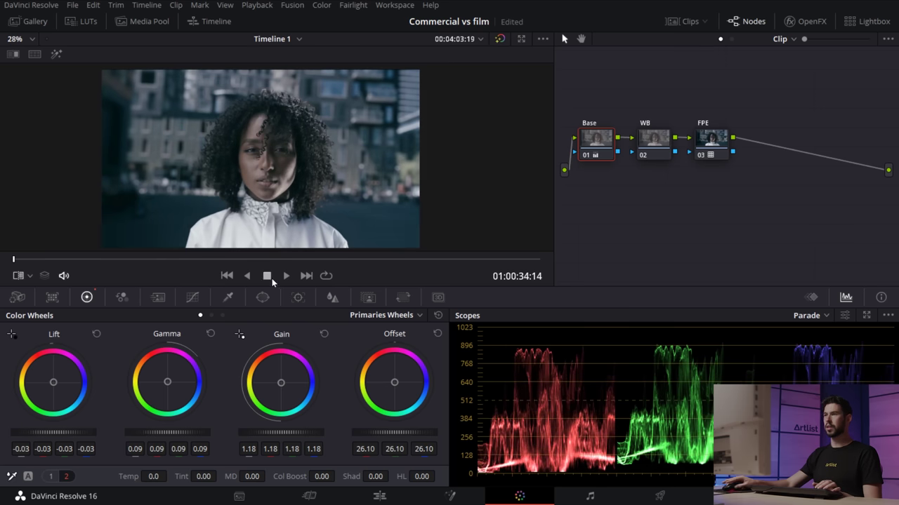
# Warm the image on the WB node with Temp 300 and Tint 3.00.
pyautogui.click(655, 142)
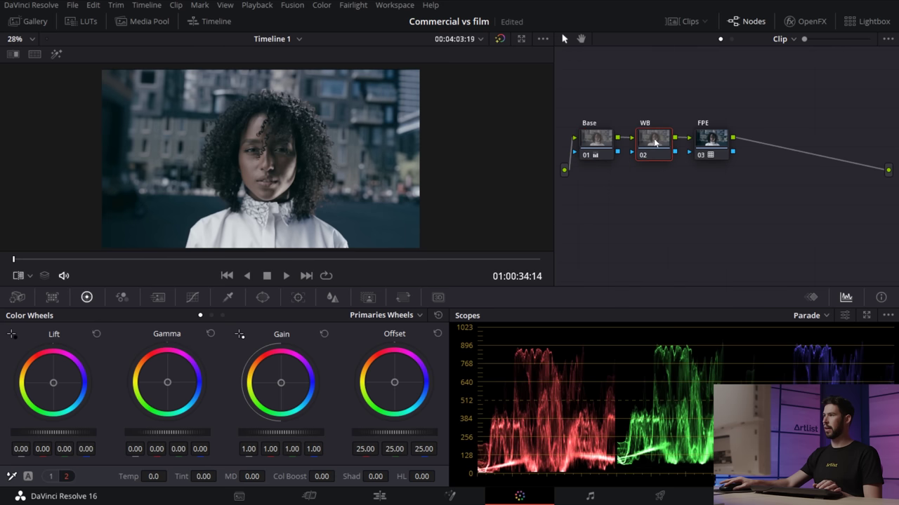
pyautogui.click(50, 477)
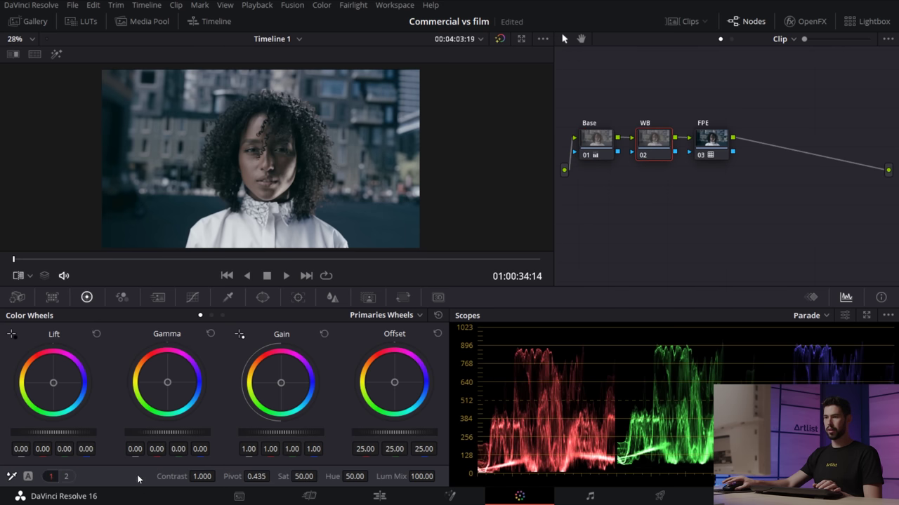
pyautogui.click(66, 478)
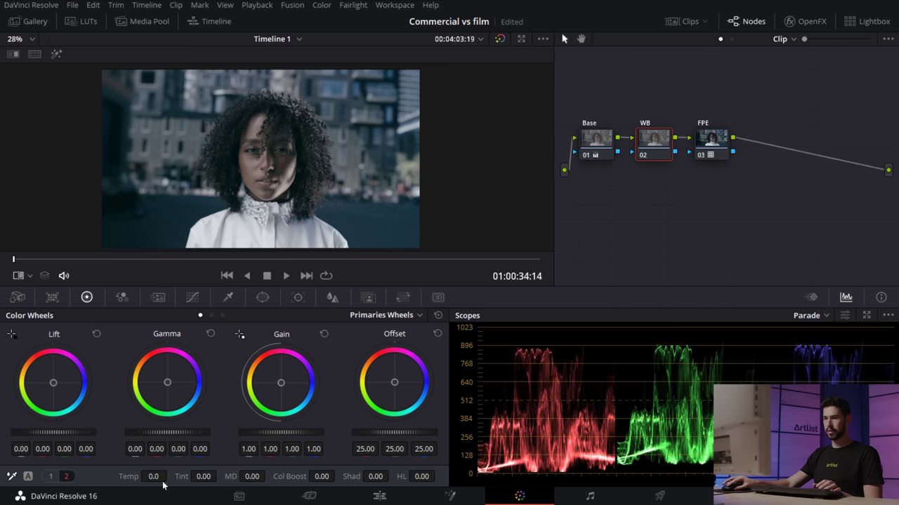
pyautogui.moveTo(170, 477); pyautogui.dragTo(192, 477)
# Raise the saturation on the Base node to 85.20.
pyautogui.click(598, 144)
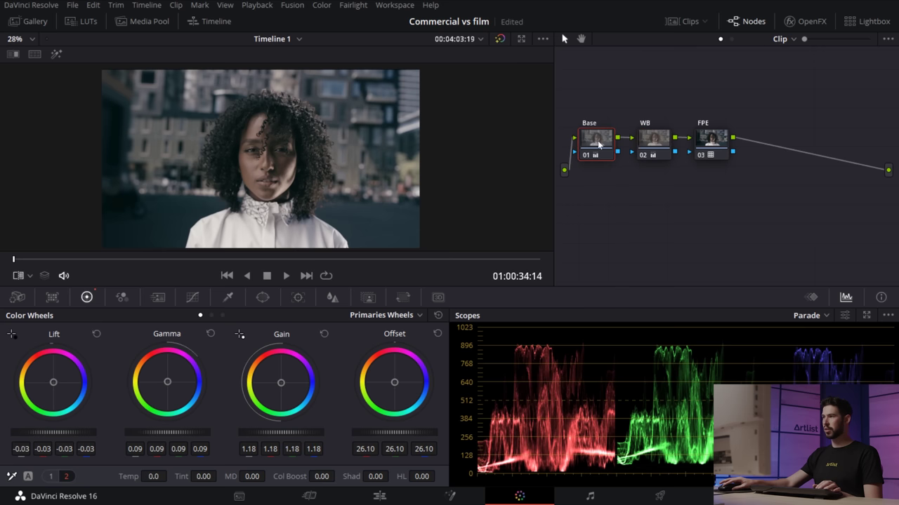
pyautogui.click(50, 477)
pyautogui.moveTo(298, 476); pyautogui.dragTo(320, 476)
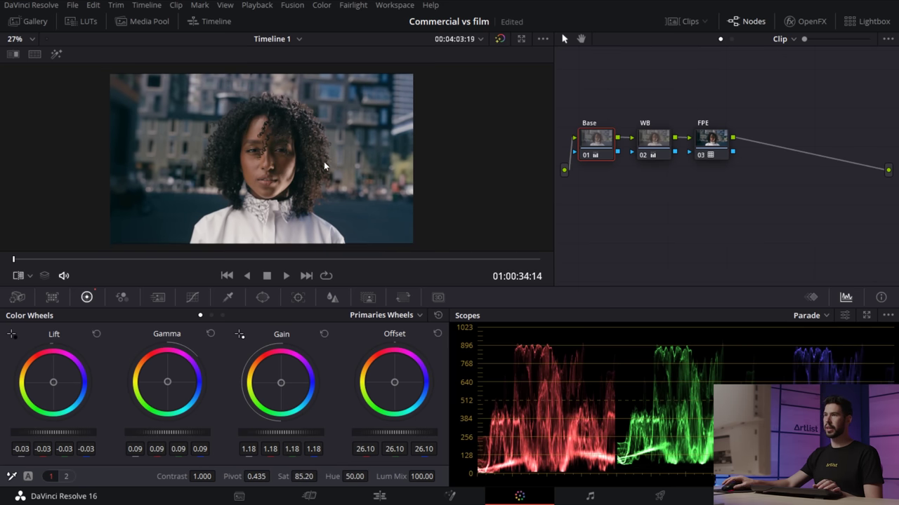
# Fine-tune the WB node's color temperature to 310.
pyautogui.click(653, 147)
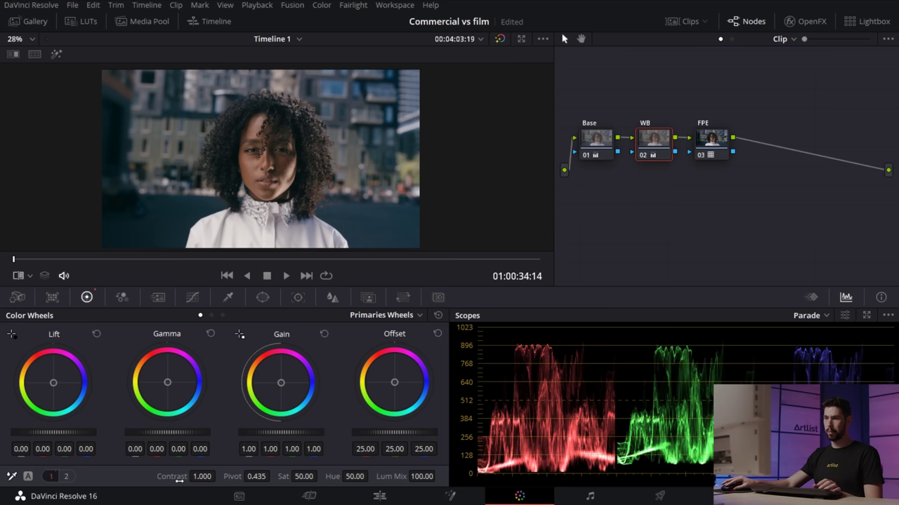
pyautogui.click(67, 477)
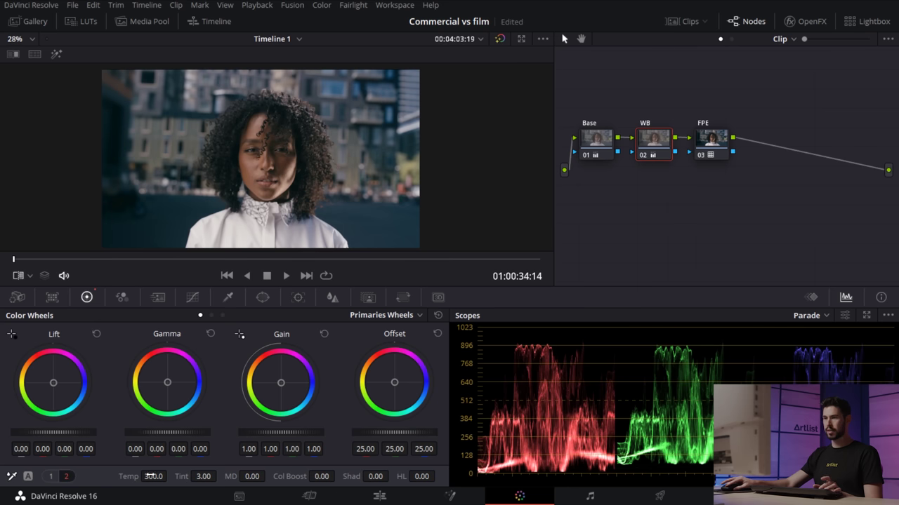
pyautogui.moveTo(154, 476); pyautogui.dragTo(173, 476)
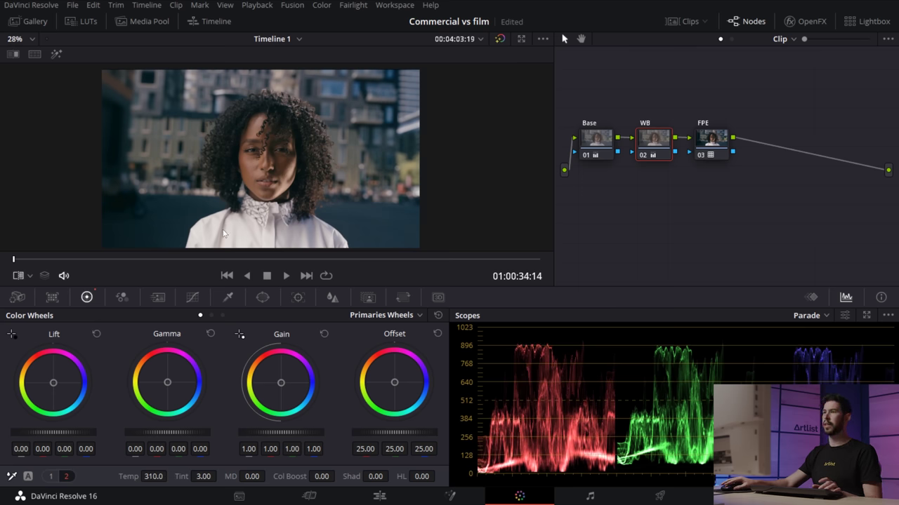
# Compare the image with and without the grade, and add a serial node labelled Look after FPE.
pyautogui.click(711, 146)
pyautogui.hotkey('shift', 'd')
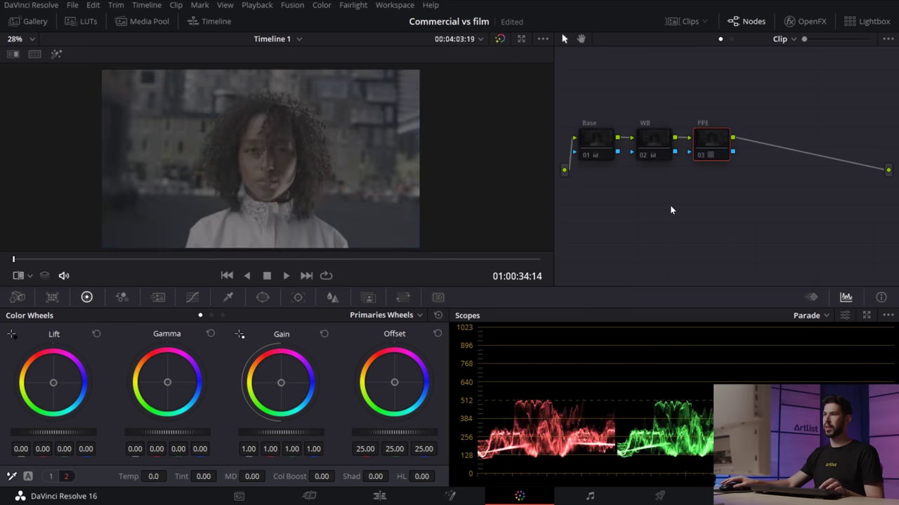
pyautogui.hotkey('shift', 'd')
pyautogui.hotkey('shift', 'z')
pyautogui.hotkey('alt', 's')
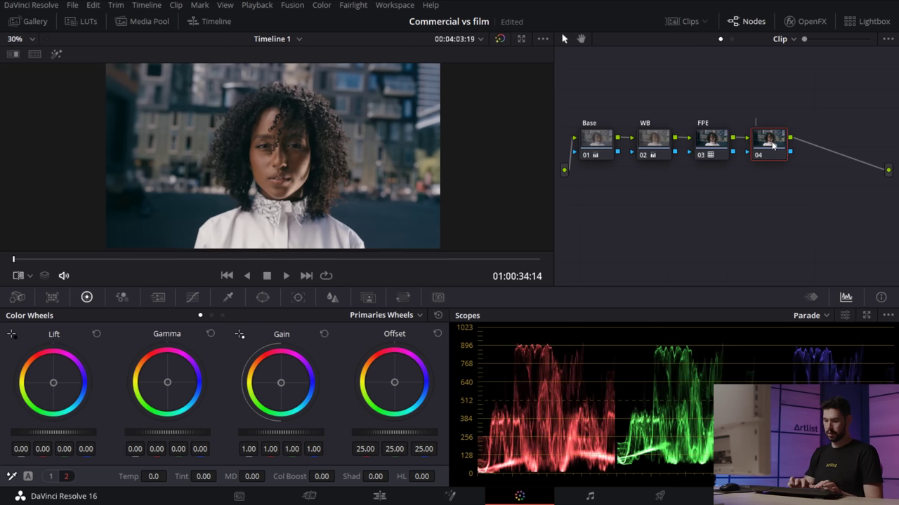
pyautogui.write('Look')
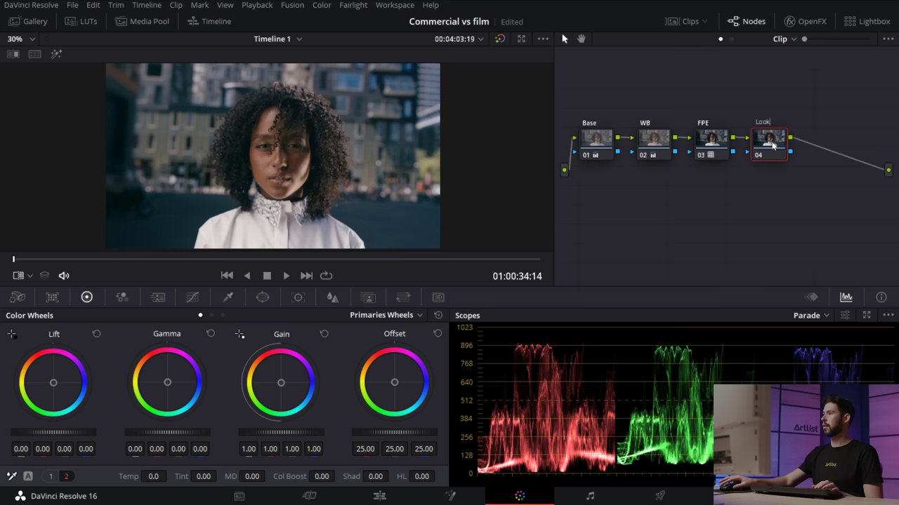
pyautogui.press('Return')
# On the Look node, lower the Offset to 20.45 and raise the saturation to 61.
pyautogui.moveTo(402, 432); pyautogui.dragTo(356, 432)
pyautogui.click(51, 477)
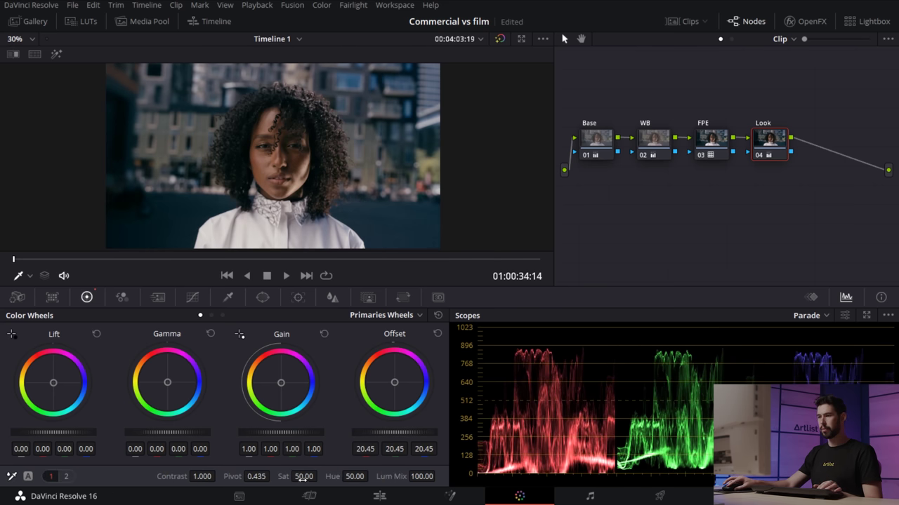
pyautogui.moveTo(320, 476); pyautogui.dragTo(319, 476)
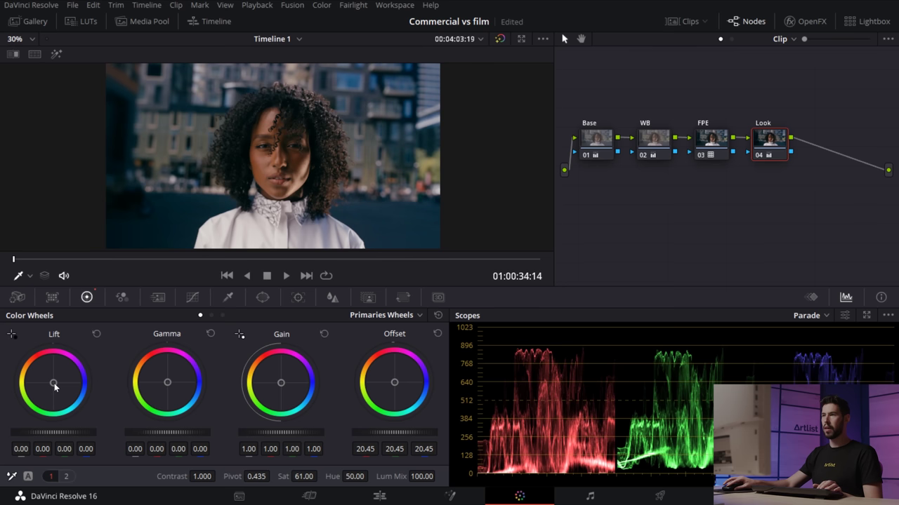
# On the Look node, reduce blue in Lift to -0.02, raise blue Gain to 1.08 and lower red and blue Gamma to -0.01.
pyautogui.moveTo(55, 386); pyautogui.dragTo(52, 383)
pyautogui.moveTo(280, 382); pyautogui.dragTo(281, 382)
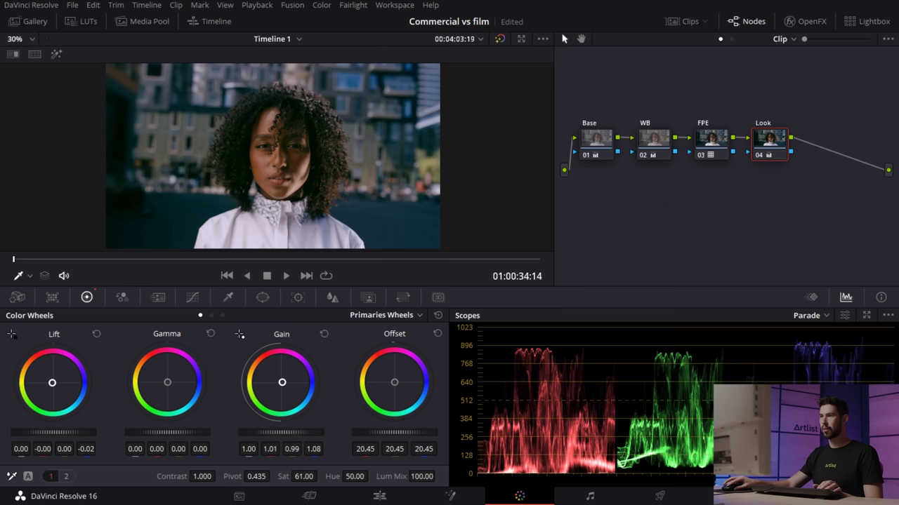
pyautogui.moveTo(167, 384); pyautogui.dragTo(165, 384)
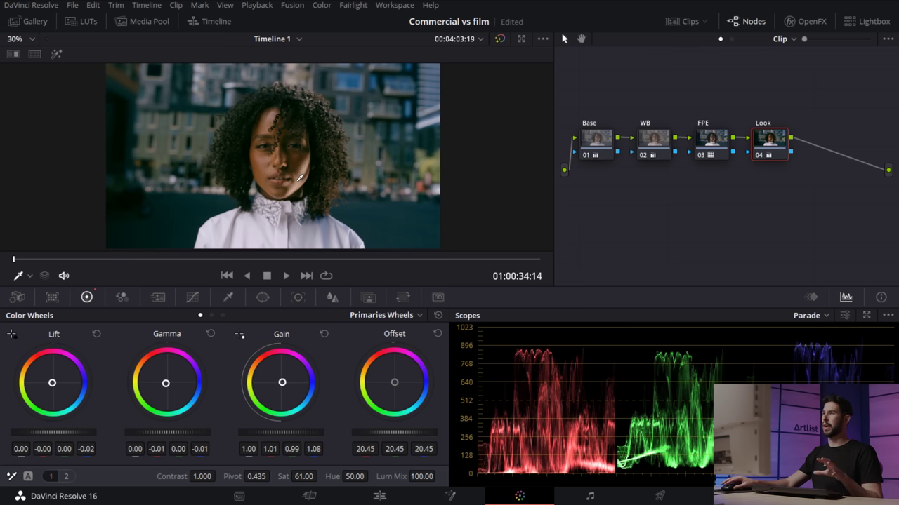
# Inspect the skin tones up close and add a layer node below Look, fed from the FPE node.
pyautogui.scroll(3, 299, 176)
pyautogui.scroll(2, 305, 164)
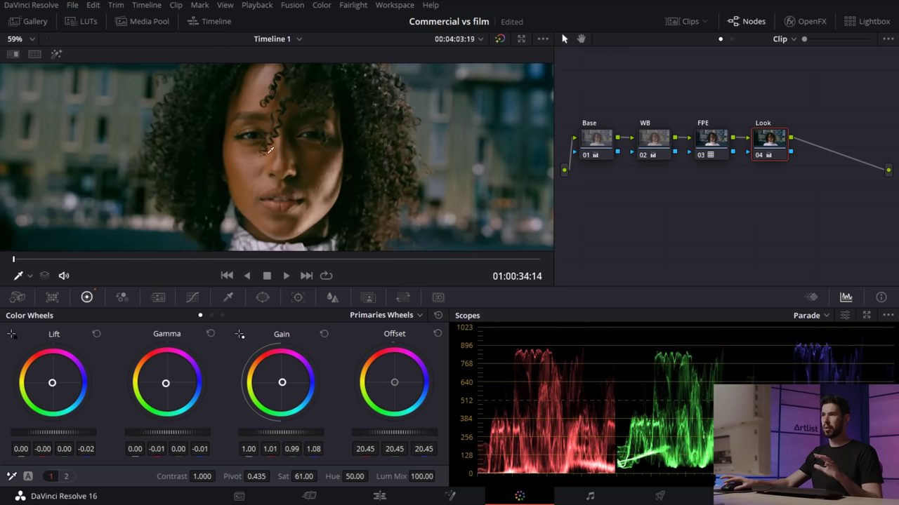
pyautogui.scroll(2, 309, 147)
pyautogui.scroll(-2, 311, 145)
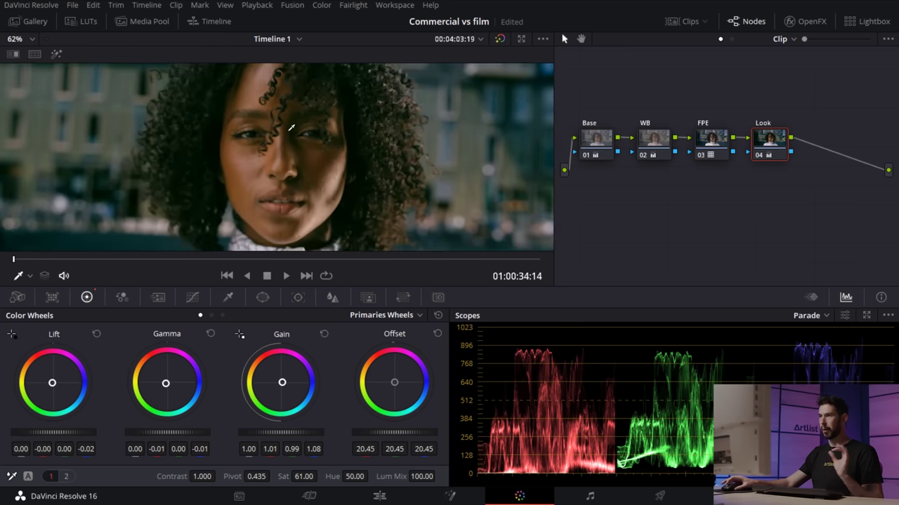
pyautogui.scroll(-1, 295, 139)
pyautogui.scroll(-3, 274, 142)
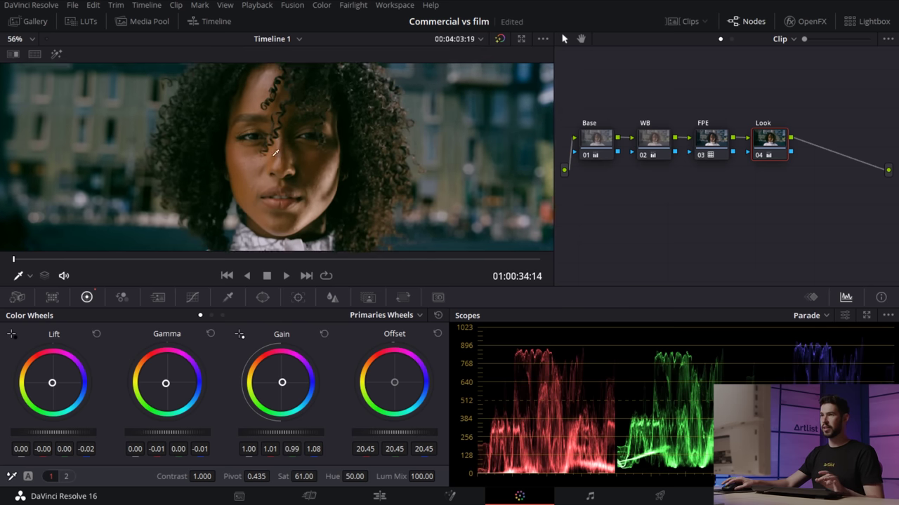
pyautogui.hotkey('alt', 'l')
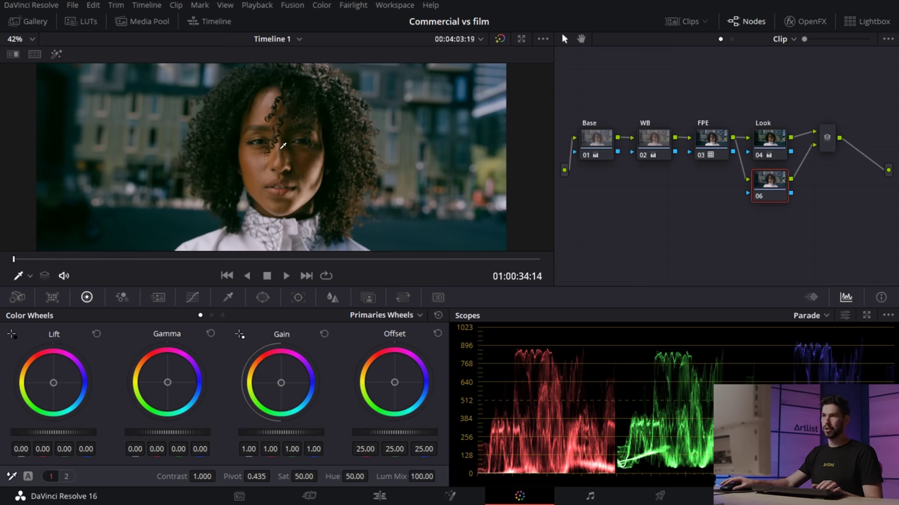
pyautogui.scroll(-2, 283, 145)
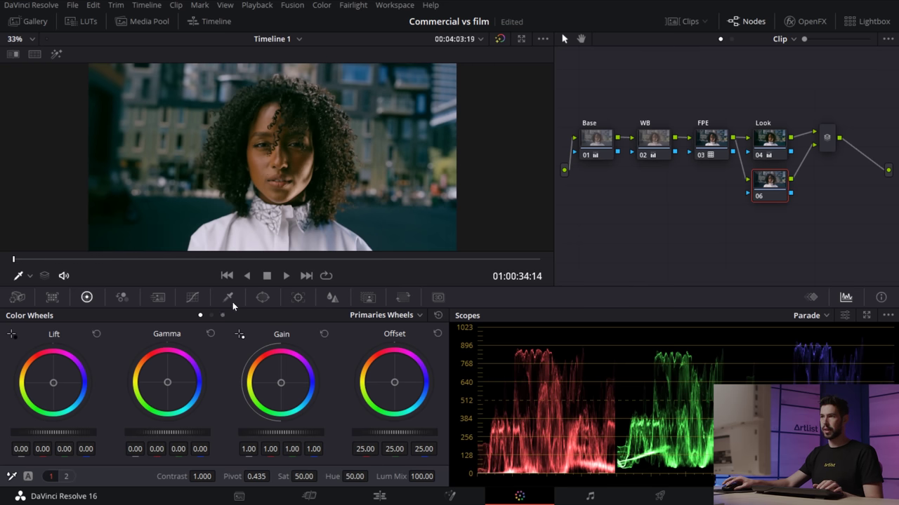
# Qualify the skin on the layer node with hue width 36.0, saturation up to 6.6, luminance 47.1 to 68.8, denoise 2.4 and blur radius 1.9.
pyautogui.click(227, 297)
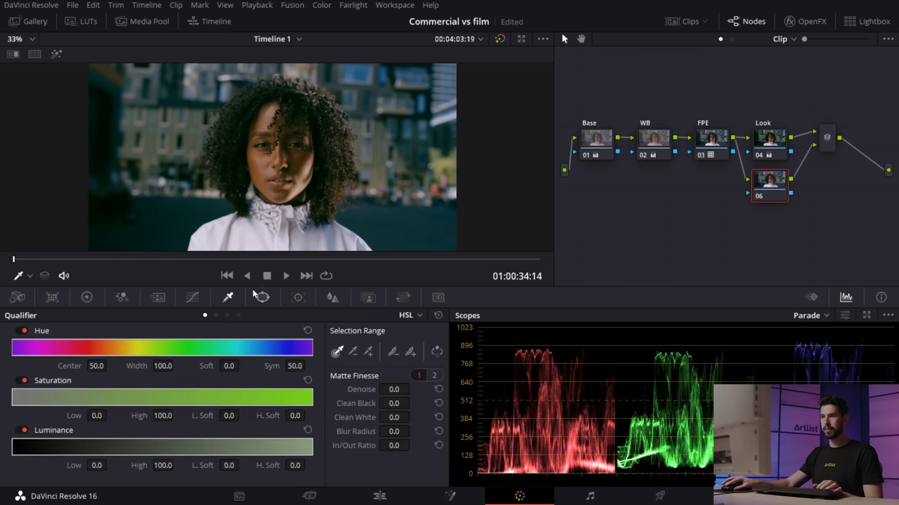
pyautogui.click(271, 161)
pyautogui.moveTo(176, 450)
pyautogui.mouseDown()
pyautogui.moveTo(147, 450)
pyautogui.moveTo(172, 451)
pyautogui.mouseUp()
pyautogui.moveTo(13, 259); pyautogui.dragTo(278, 259)
pyautogui.moveTo(122, 348)
pyautogui.mouseDown()
pyautogui.moveTo(139, 348)
pyautogui.moveTo(128, 348)
pyautogui.mouseUp()
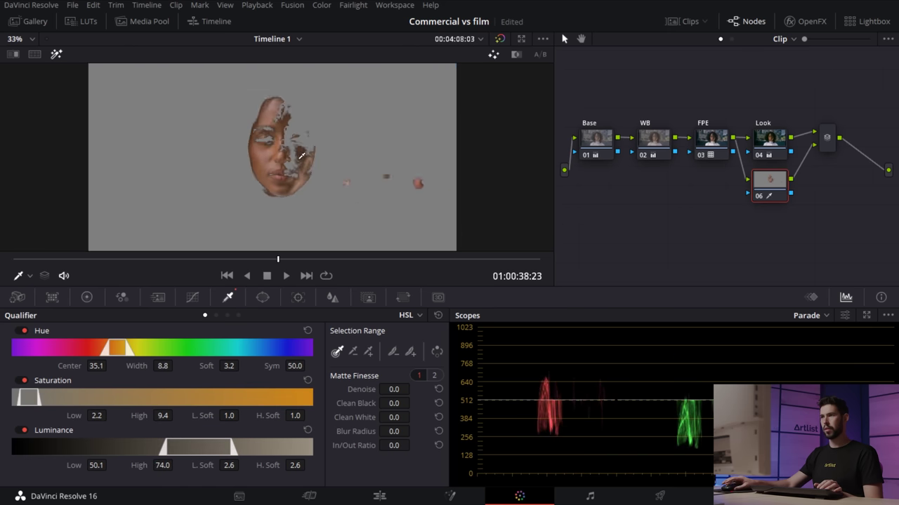
pyautogui.scroll(3, 281, 158)
pyautogui.moveTo(172, 450); pyautogui.dragTo(147, 449)
pyautogui.moveTo(232, 450); pyautogui.dragTo(214, 449)
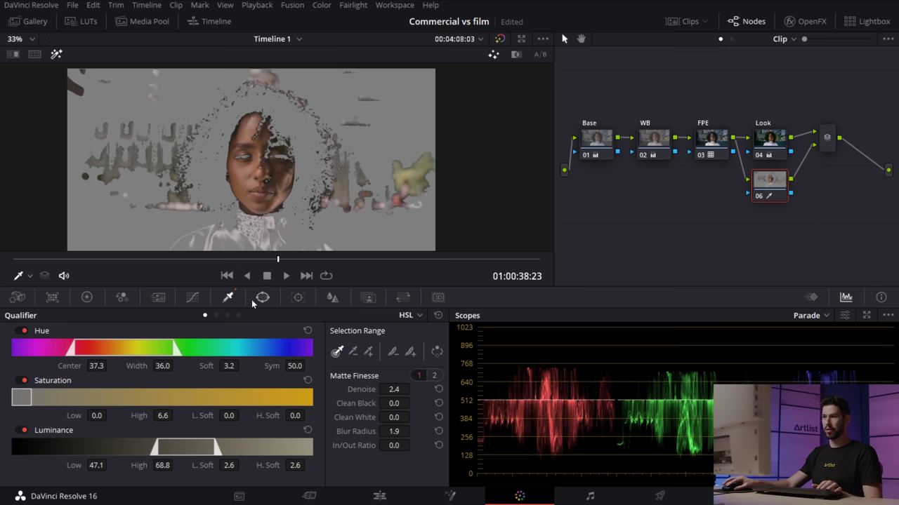
# Limit the skin key with a soft circular window around the face and track it through the clip.
pyautogui.click(262, 297)
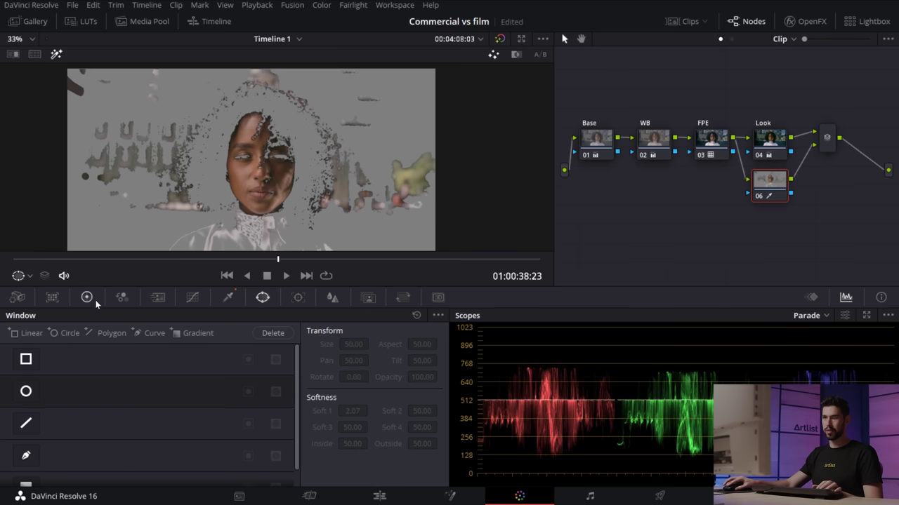
pyautogui.click(26, 392)
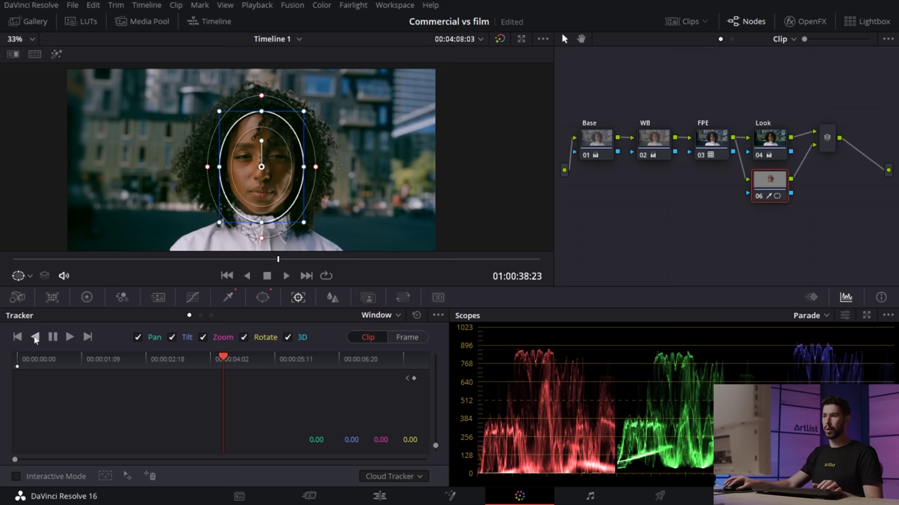
pyautogui.click(35, 338)
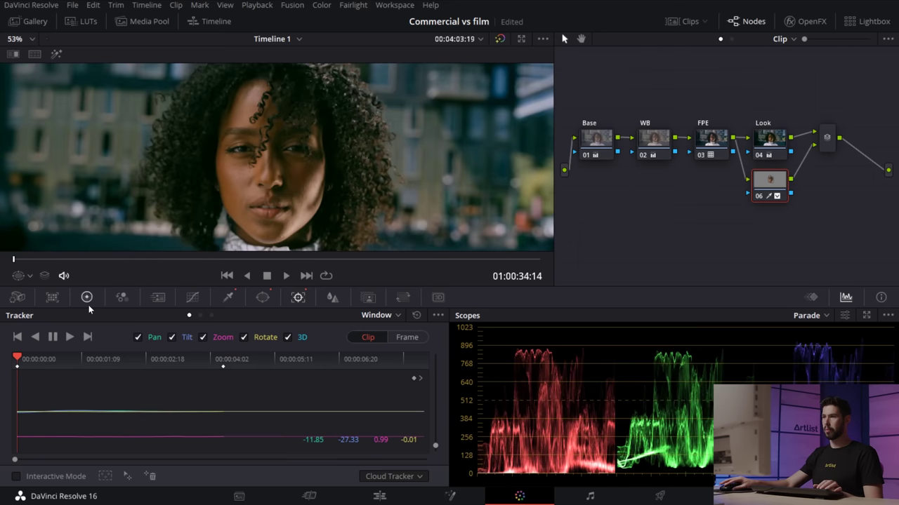
# Shift the skin node's Offset toward blue at 24.60, 24.55, 30.26 and lower its saturation to 49.20.
pyautogui.click(87, 298)
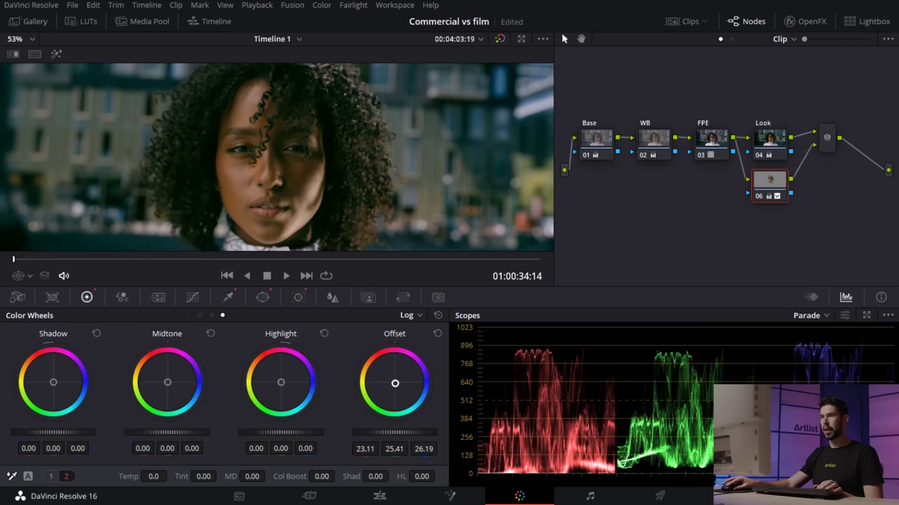
pyautogui.moveTo(394, 383); pyautogui.dragTo(396, 382)
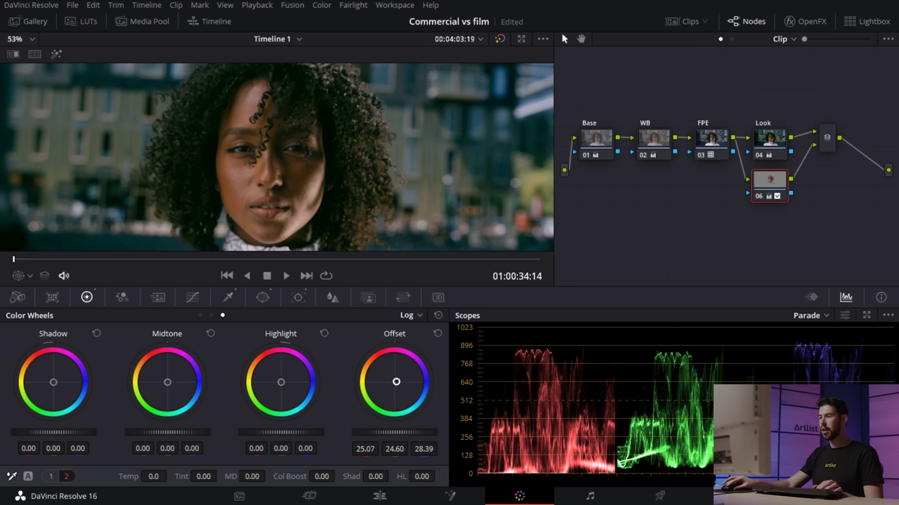
pyautogui.moveTo(396, 382); pyautogui.dragTo(396, 382)
pyautogui.scroll(-2, 291, 213)
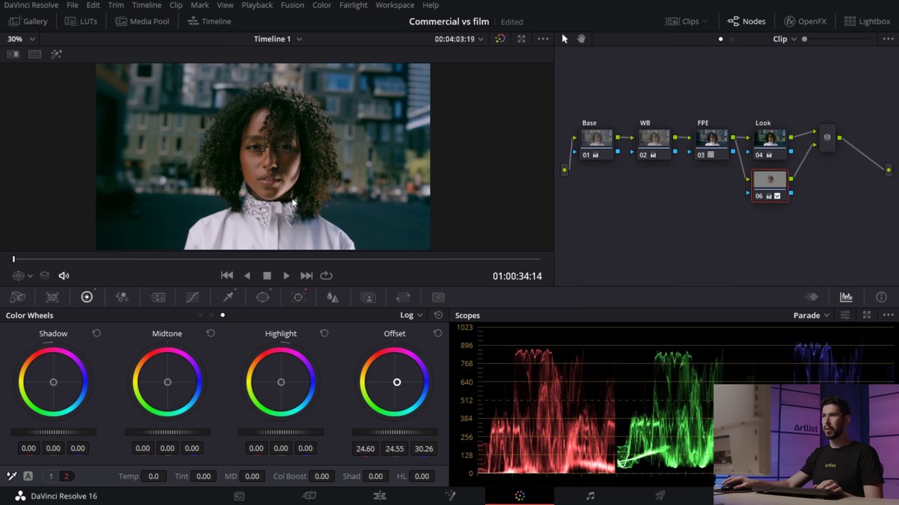
pyautogui.click(51, 476)
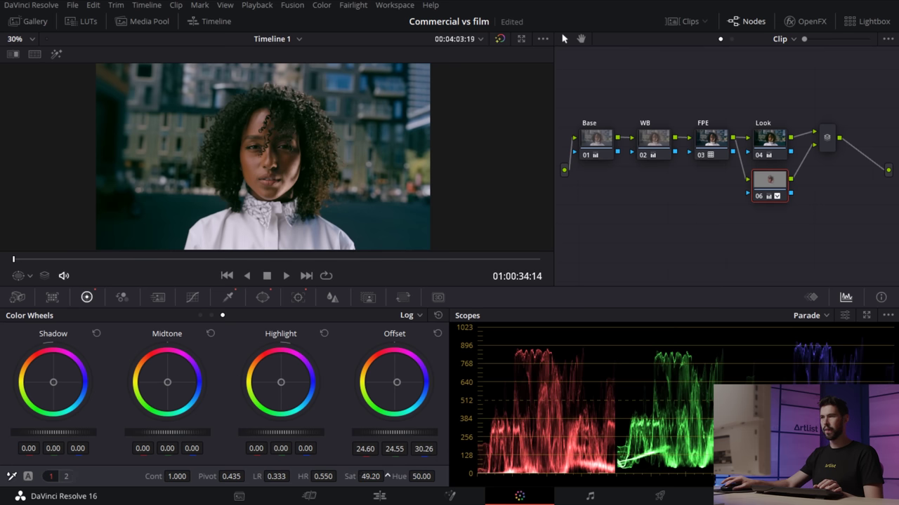
# Set the skin node's saturation to 45.30 and shift the Look node's log Shadow toward magenta-blue at 0.06, -0.02, 0.07.
pyautogui.moveTo(387, 476); pyautogui.dragTo(423, 477)
pyautogui.click(767, 143)
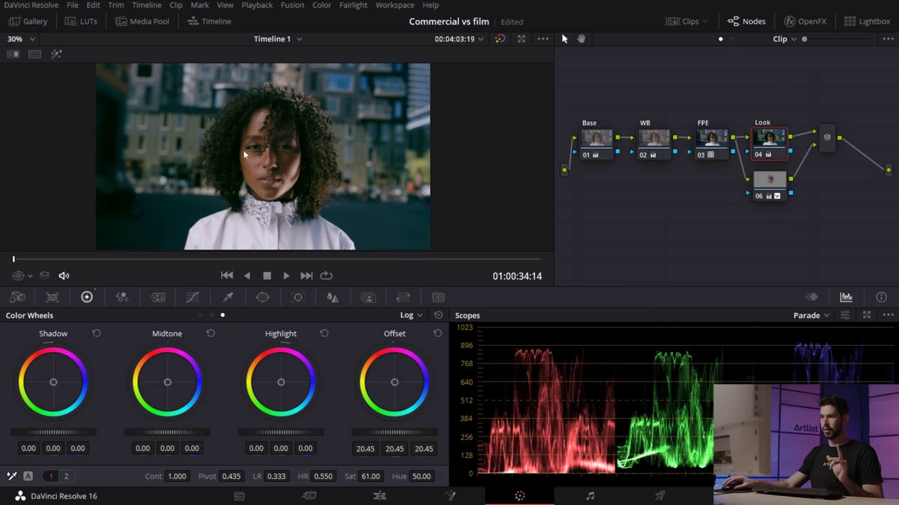
pyautogui.scroll(4, 255, 144)
pyautogui.scroll(-3, 267, 154)
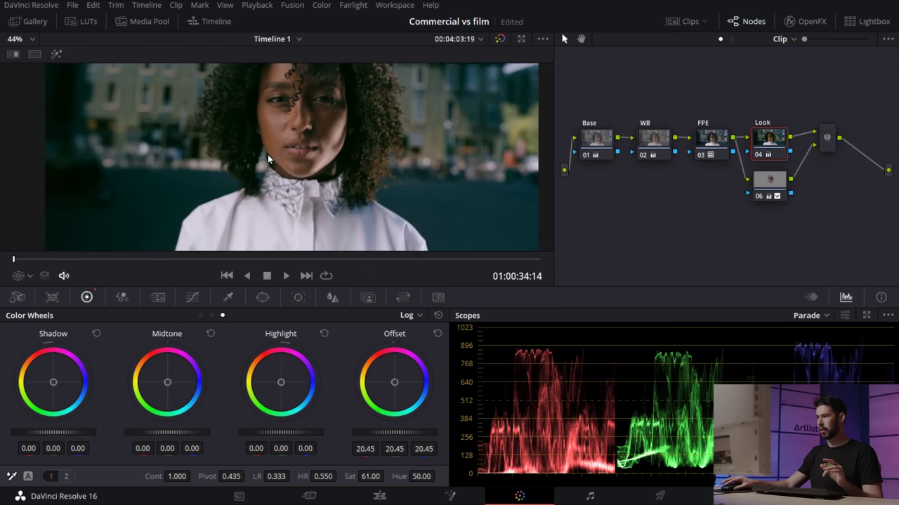
pyautogui.scroll(4, 254, 137)
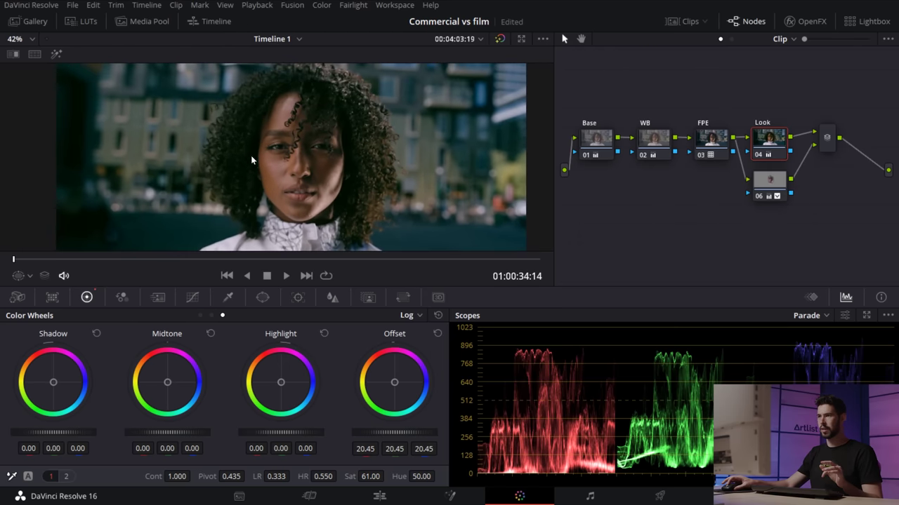
pyautogui.scroll(-5, 294, 172)
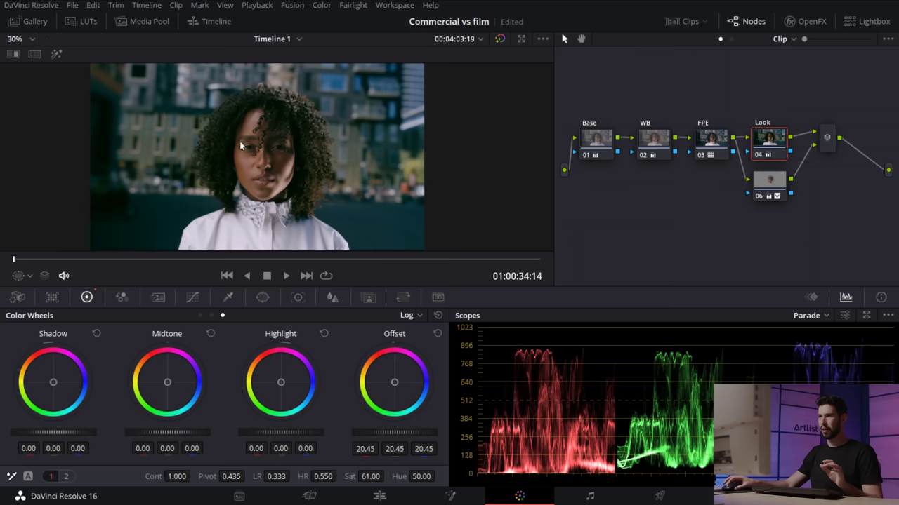
pyautogui.scroll(5, 223, 130)
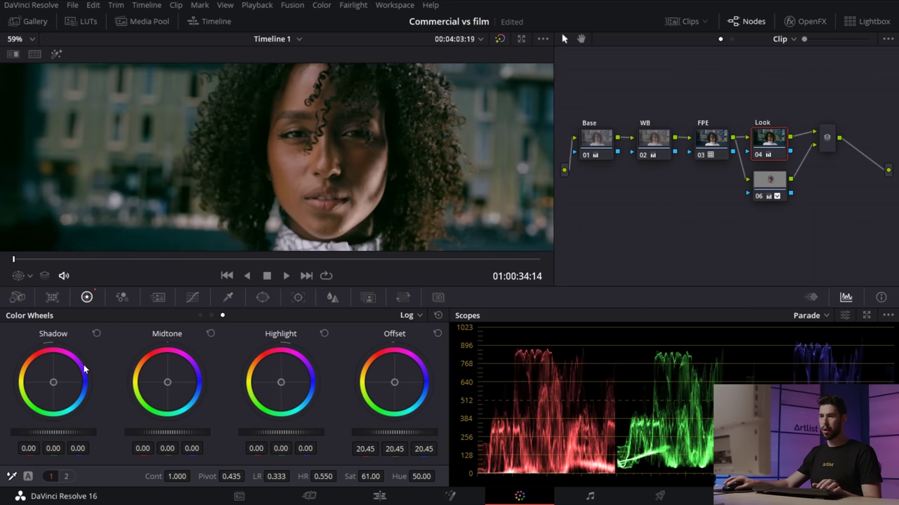
pyautogui.moveTo(53, 384); pyautogui.dragTo(55, 384)
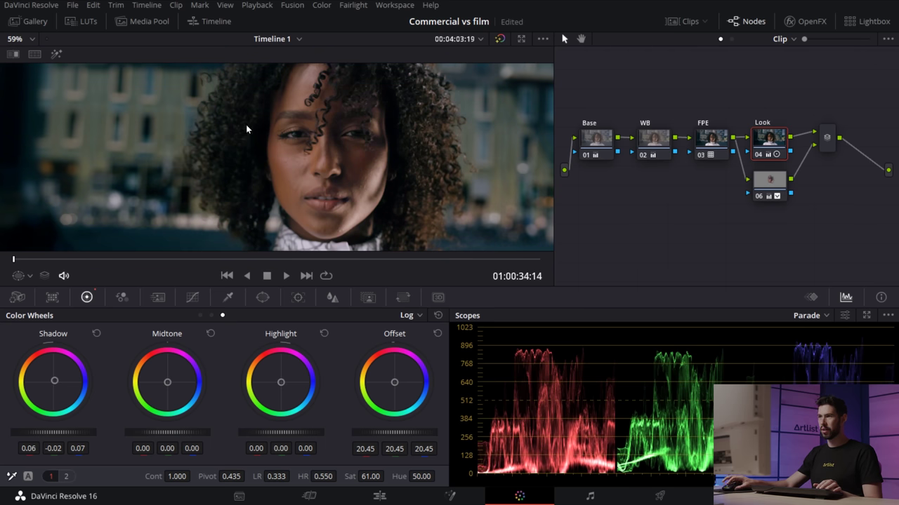
pyautogui.scroll(5, 245, 128)
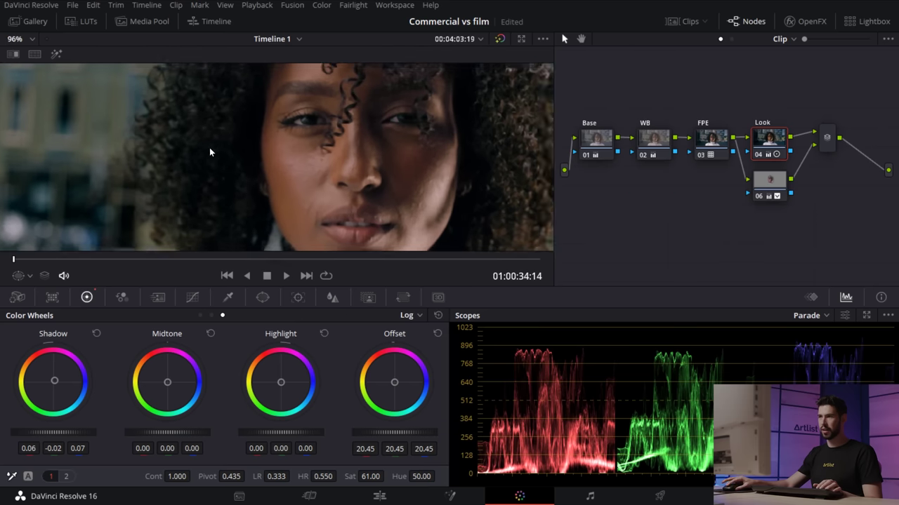
pyautogui.scroll(-6, 210, 152)
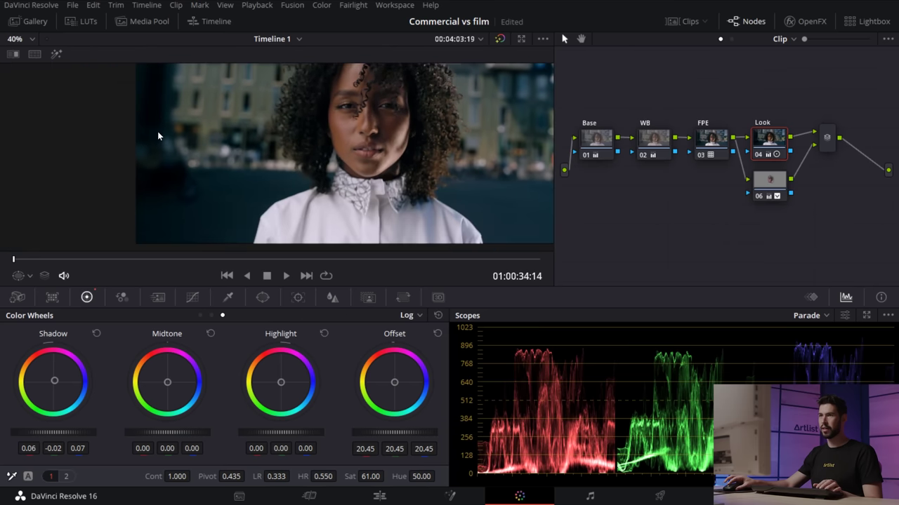
pyautogui.moveTo(164, 120); pyautogui.dragTo(413, 166)
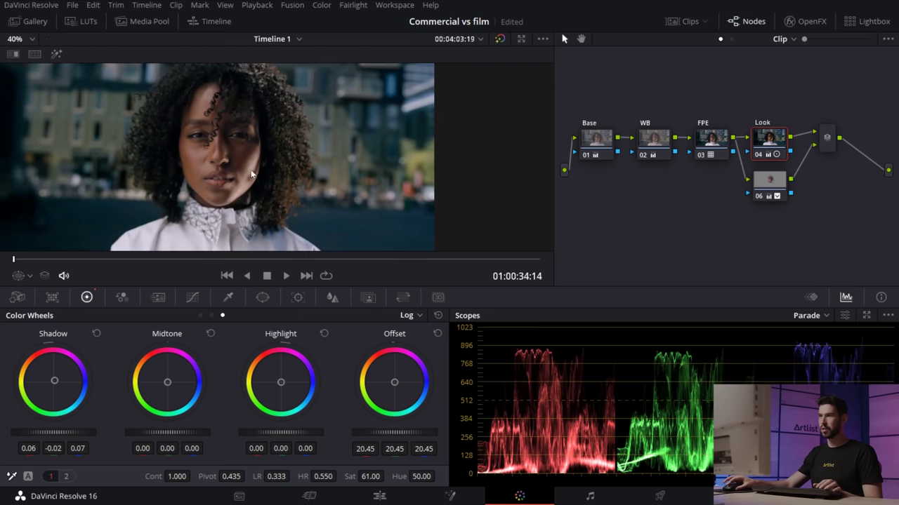
pyautogui.moveTo(251, 171); pyautogui.dragTo(292, 193)
pyautogui.scroll(-2, 286, 165)
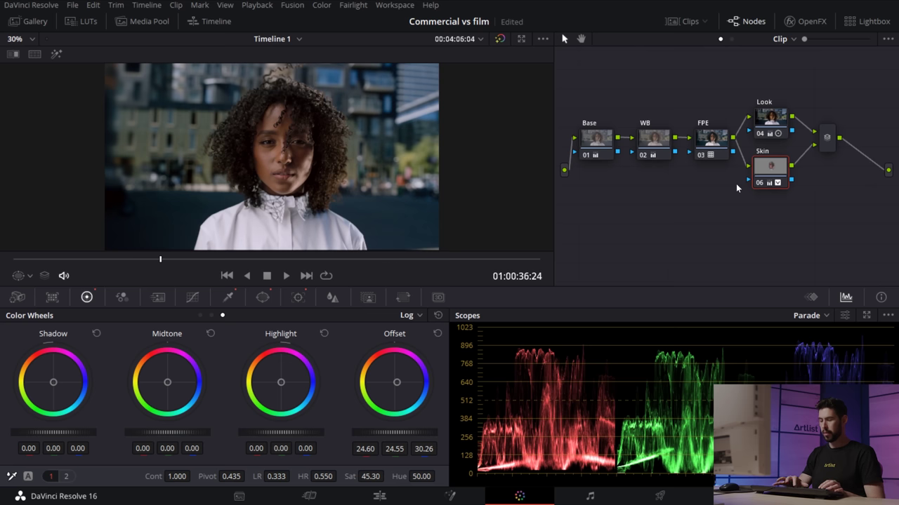
# Add a layer node below Skin and rotate the building window's sampled blue to 12.86 on its Hue Vs Hue curve.
pyautogui.hotkey('alt', 'l')
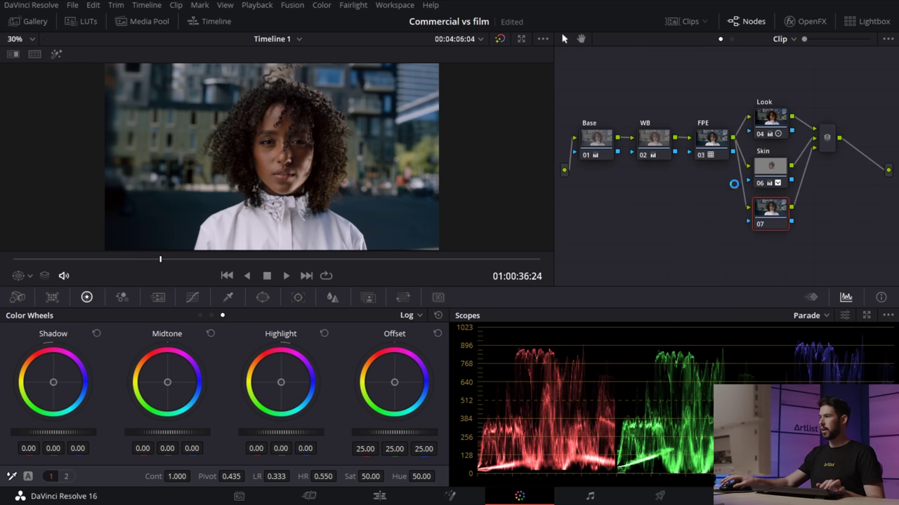
pyautogui.scroll(3, 334, 124)
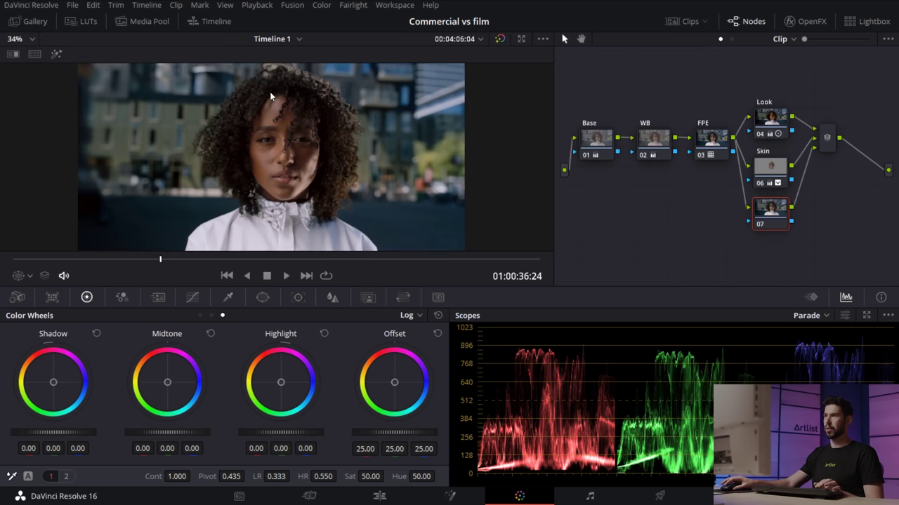
pyautogui.scroll(1, 255, 132)
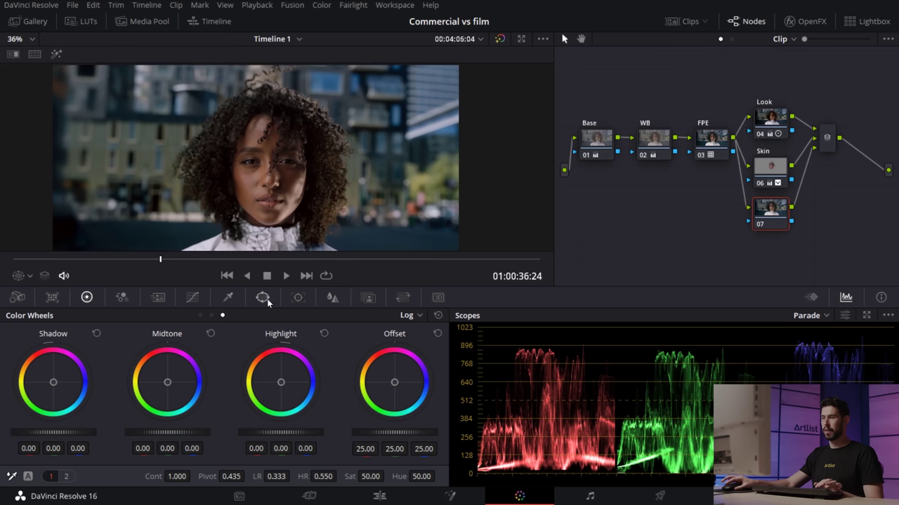
pyautogui.click(192, 296)
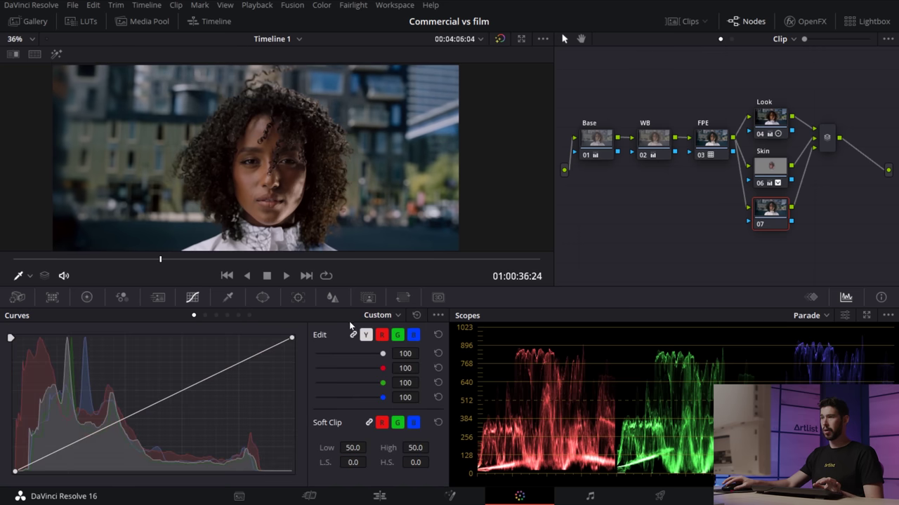
pyautogui.click(385, 318)
pyautogui.click(404, 346)
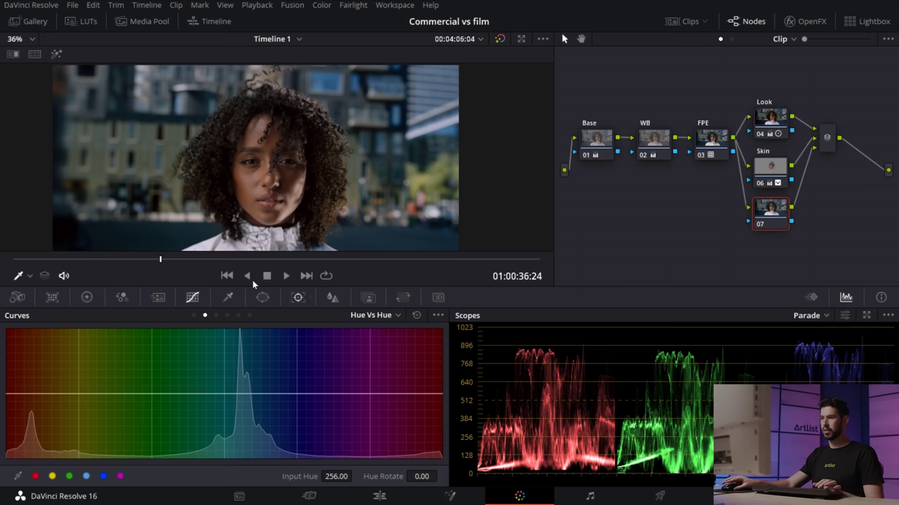
pyautogui.scroll(3, 258, 128)
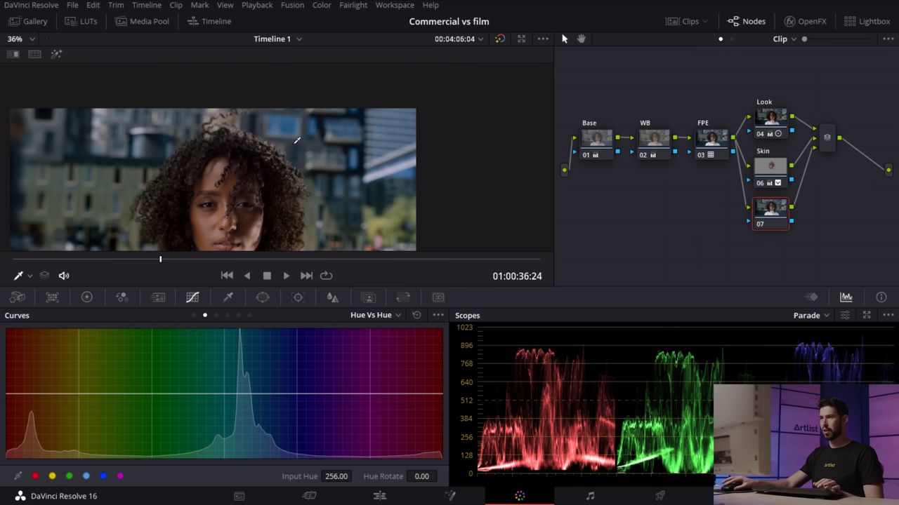
pyautogui.click(292, 120)
pyautogui.moveTo(256, 393); pyautogui.dragTo(256, 394)
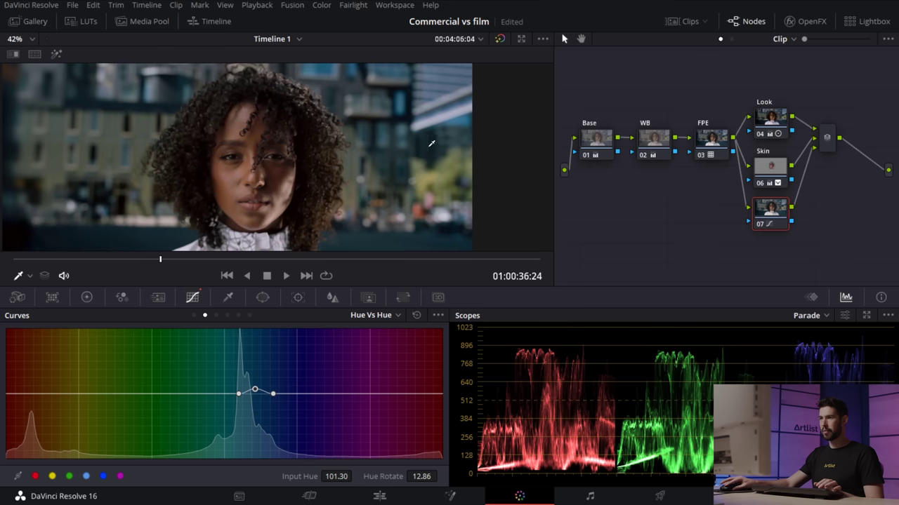
# Sample the foliage on the Hue Vs Hue curve, pull the greens down, raise the yellows, and anchor the magenta and red end.
pyautogui.click(442, 177)
pyautogui.moveTo(188, 393); pyautogui.dragTo(164, 409)
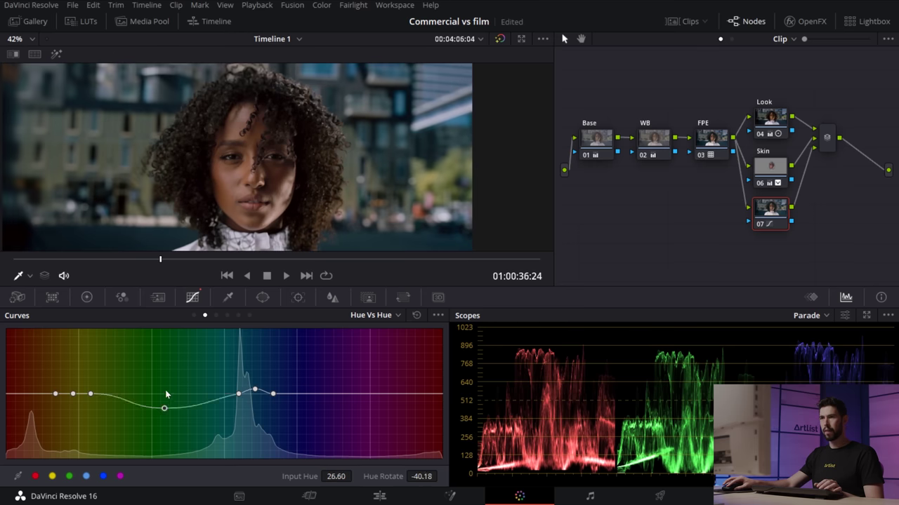
pyautogui.moveTo(165, 408); pyautogui.dragTo(162, 419)
pyautogui.moveTo(90, 394); pyautogui.dragTo(94, 382)
pyautogui.moveTo(93, 382); pyautogui.dragTo(112, 379)
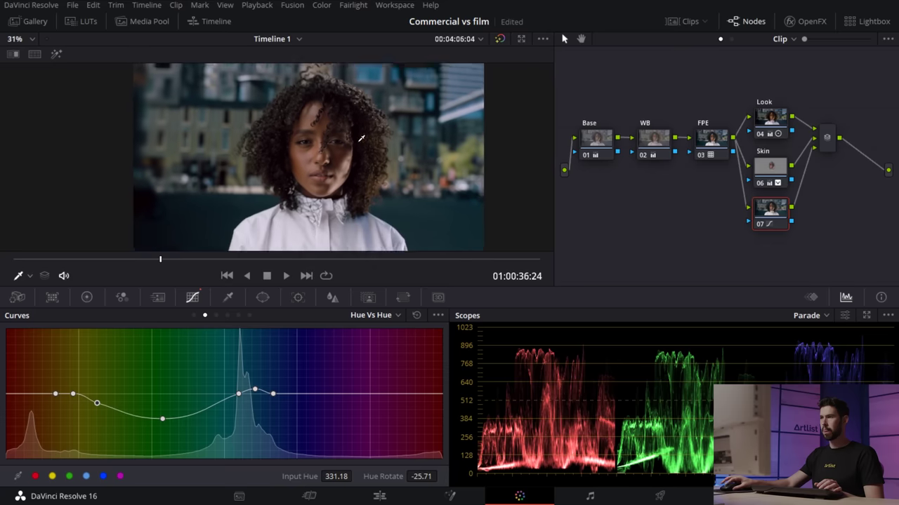
pyautogui.scroll(-1, 361, 138)
pyautogui.moveTo(73, 393)
pyautogui.mouseDown()
pyautogui.moveTo(78, 355)
pyautogui.moveTo(67, 387)
pyautogui.mouseUp()
pyautogui.click(386, 394)
pyautogui.moveTo(442, 393); pyautogui.dragTo(440, 394)
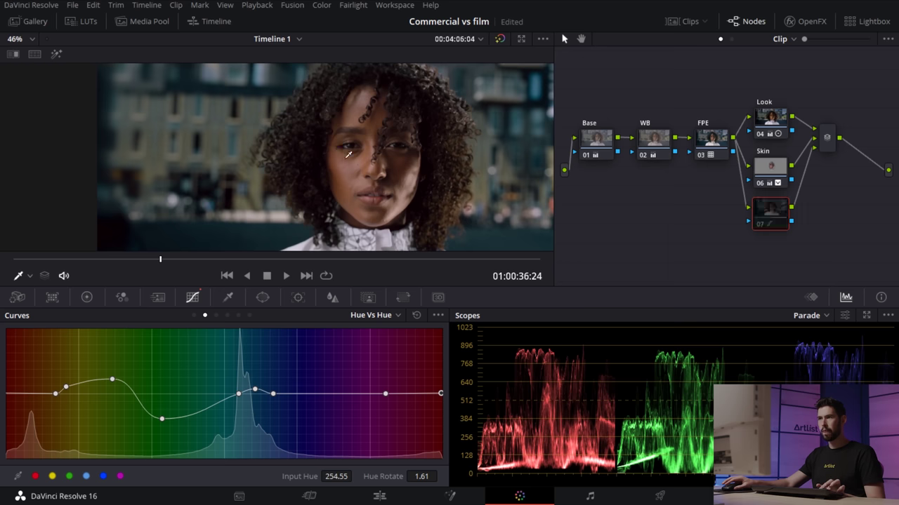
# Darken the green hues on the Hue Vs Lum curve, adjusting the neighbouring points and anchoring the blues with an extra point.
pyautogui.click(377, 316)
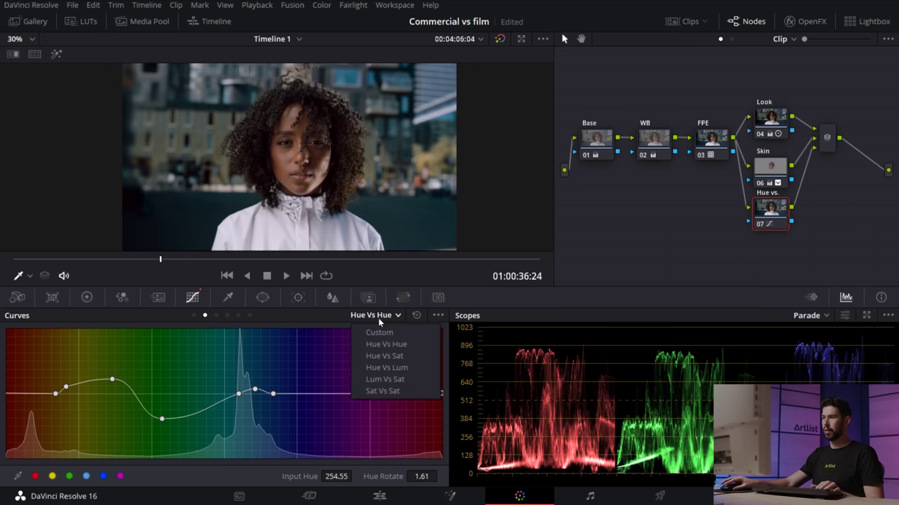
pyautogui.click(400, 367)
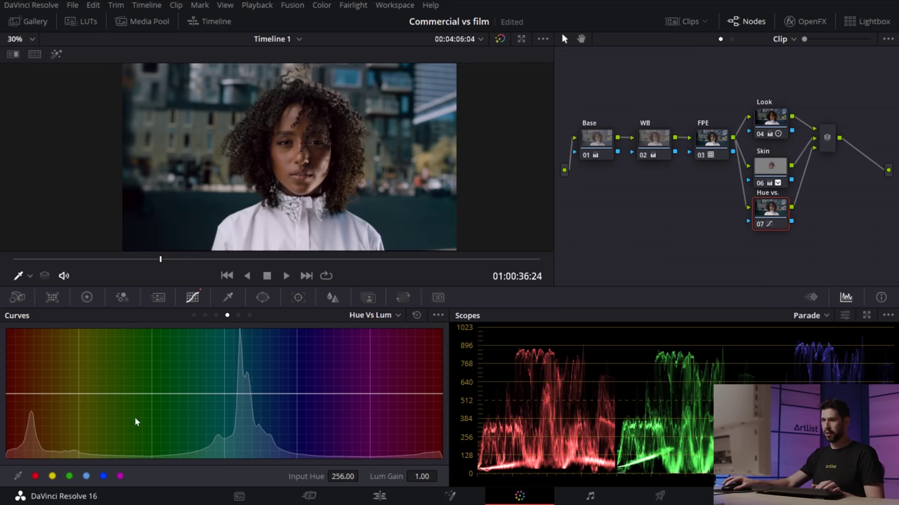
pyautogui.click(69, 476)
pyautogui.moveTo(150, 394); pyautogui.dragTo(150, 409)
pyautogui.moveTo(236, 394); pyautogui.dragTo(245, 394)
pyautogui.moveTo(80, 394); pyautogui.dragTo(66, 396)
pyautogui.click(326, 394)
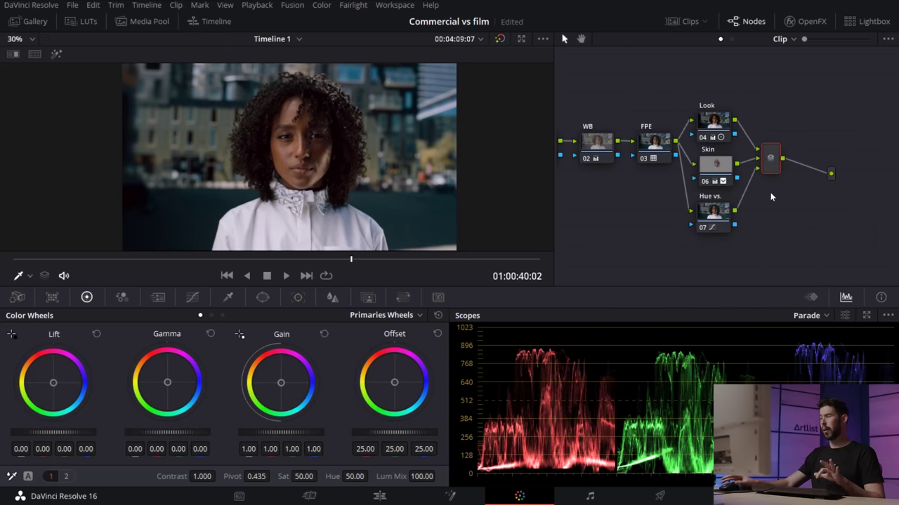
# Add a serial node after the layer mixer and shift its Gain toward yellow-green at 0.97, 1.02, 0.89.
pyautogui.hotkey('alt', 's')
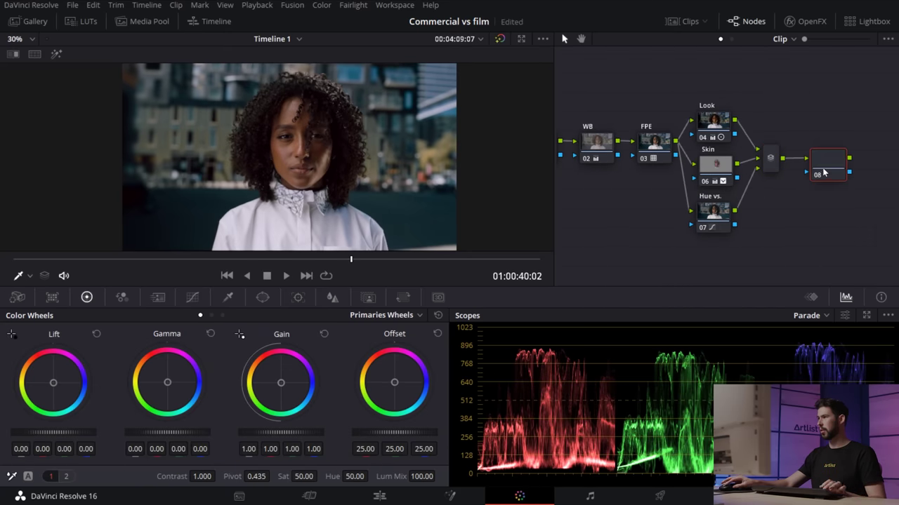
pyautogui.scroll(3, 284, 145)
pyautogui.scroll(-4, 314, 164)
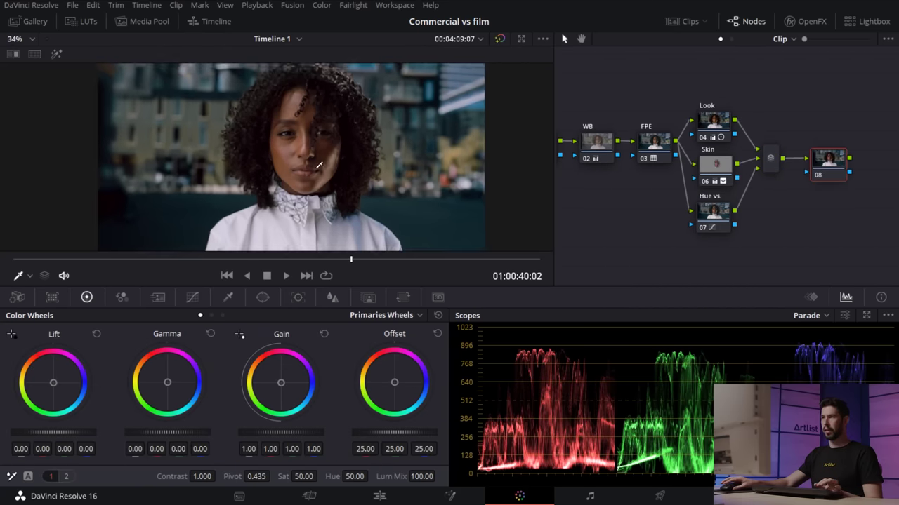
pyautogui.moveTo(280, 383); pyautogui.dragTo(279, 383)
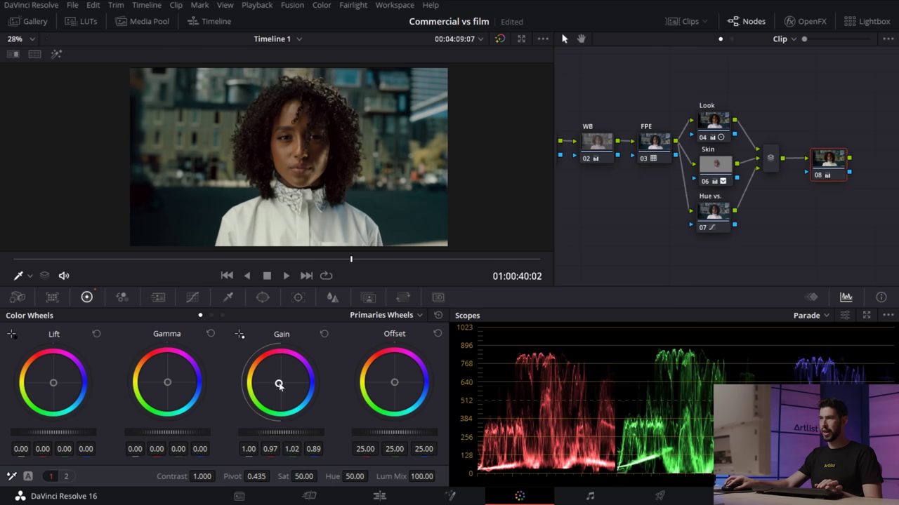
# Shift the final node's Lift slightly toward yellow with blue at -0.02, and its Gamma toward blue with blue at 0.02.
pyautogui.moveTo(53, 385); pyautogui.dragTo(52, 383)
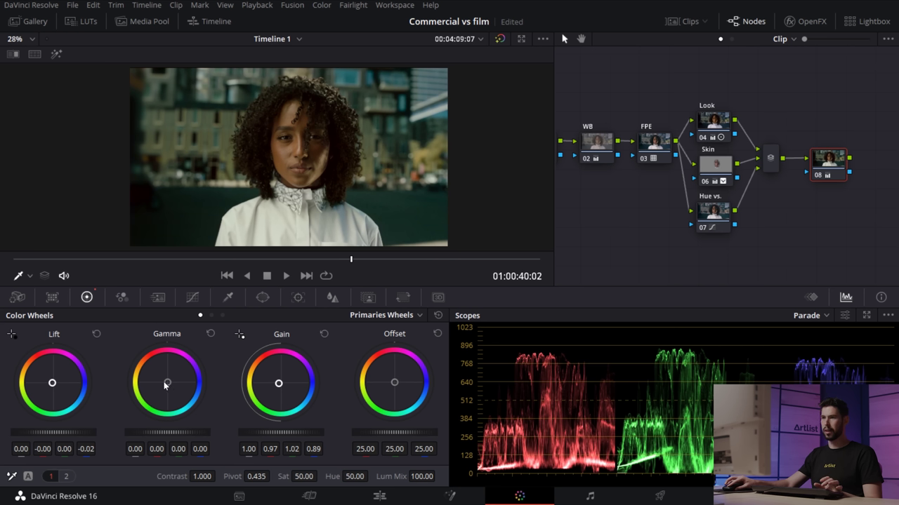
pyautogui.moveTo(167, 385); pyautogui.dragTo(169, 383)
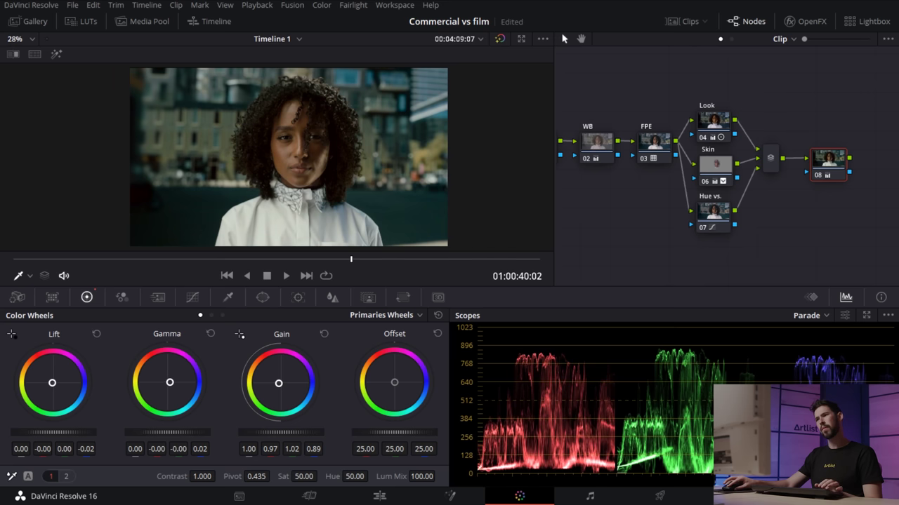
pyautogui.scroll(3, 393, 174)
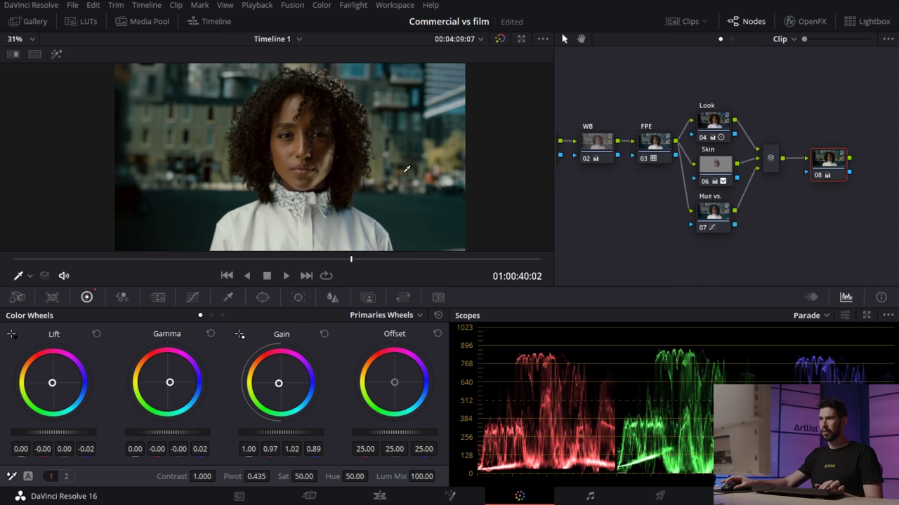
pyautogui.scroll(-4, 437, 185)
pyautogui.scroll(3, 433, 184)
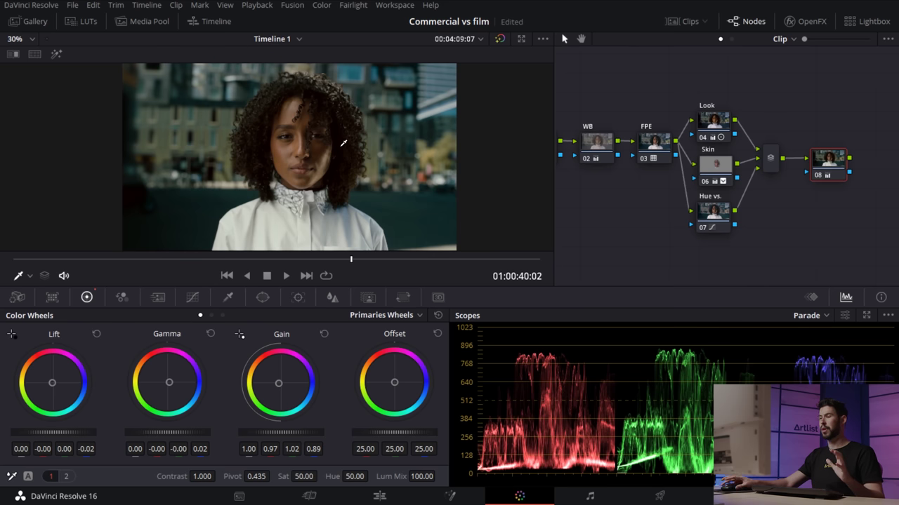
# Reduce the final node's Key Output gain to 0.646 and review the graded portrait in full screen.
pyautogui.click(368, 297)
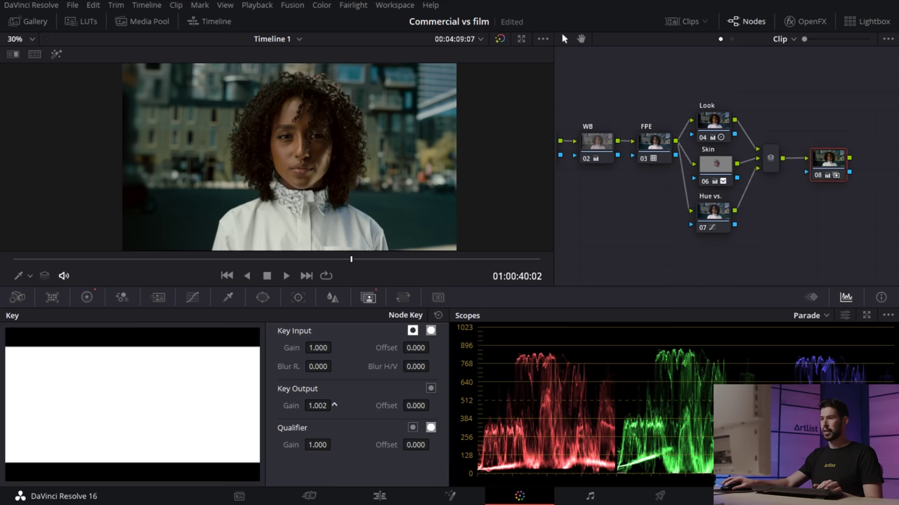
pyautogui.moveTo(317, 406); pyautogui.dragTo(268, 405)
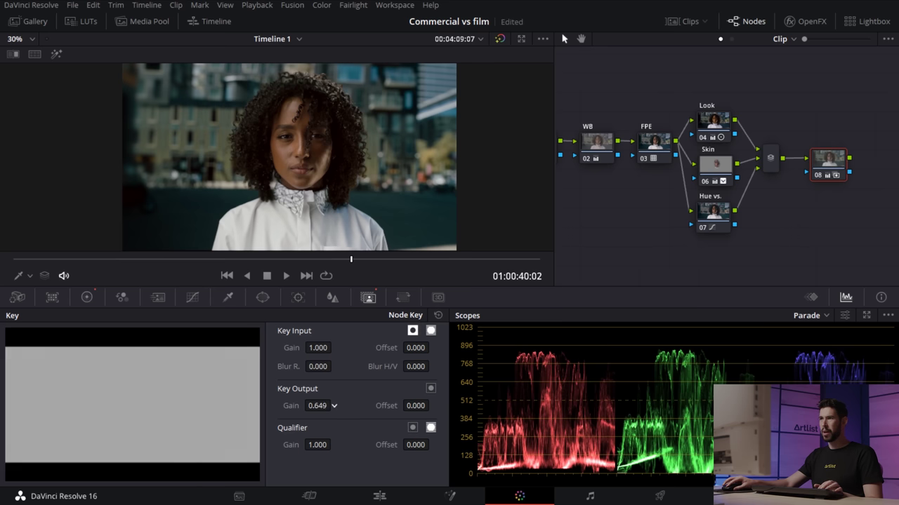
pyautogui.hotkey('ctrl', 'f')
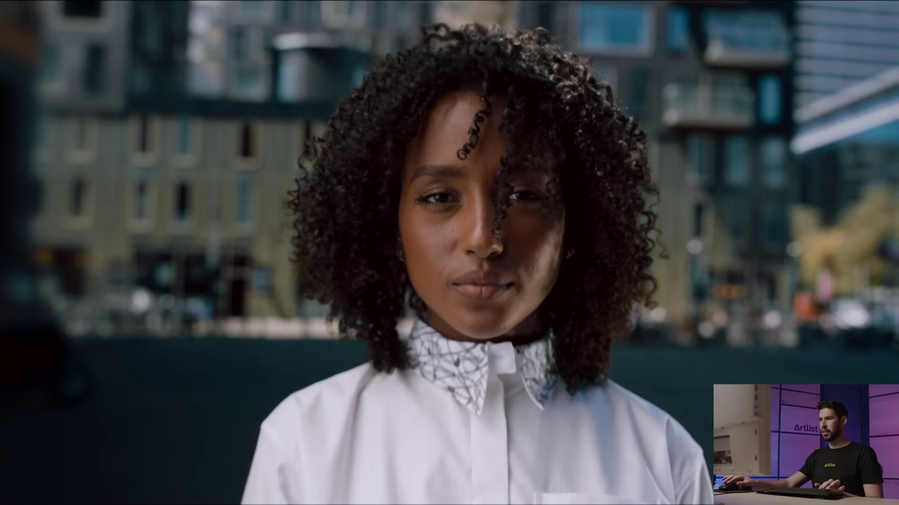
pyautogui.moveTo(835, 294)
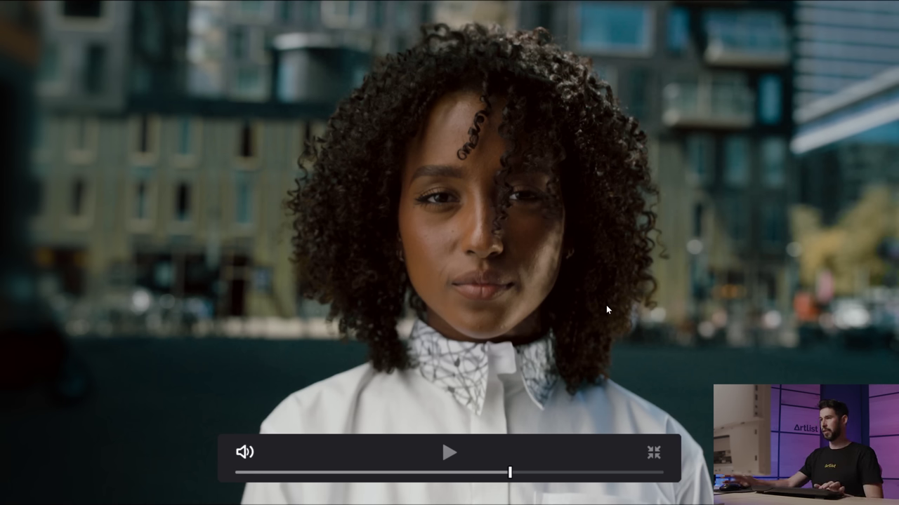
pyautogui.press('Escape')
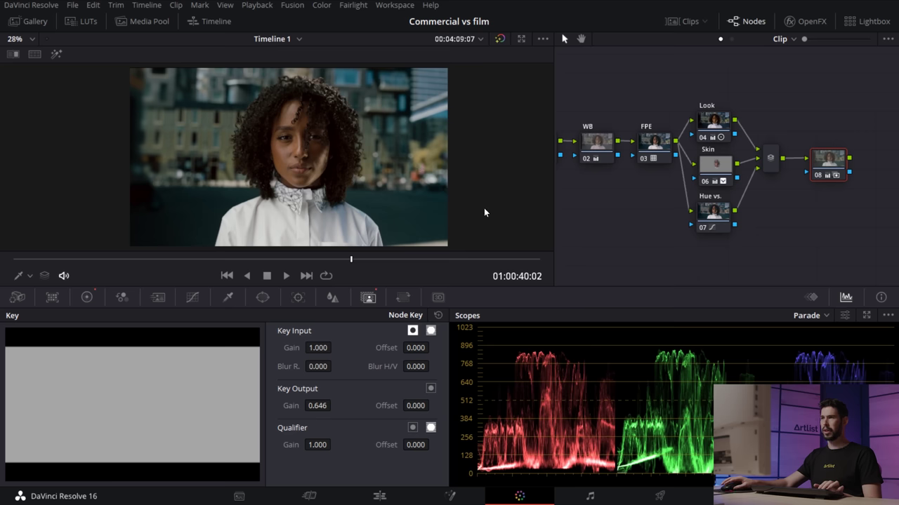
# Label the final node after the layer mixer Look2.
pyautogui.moveTo(828, 160); pyautogui.dragTo(819, 163)
pyautogui.write('Look2')
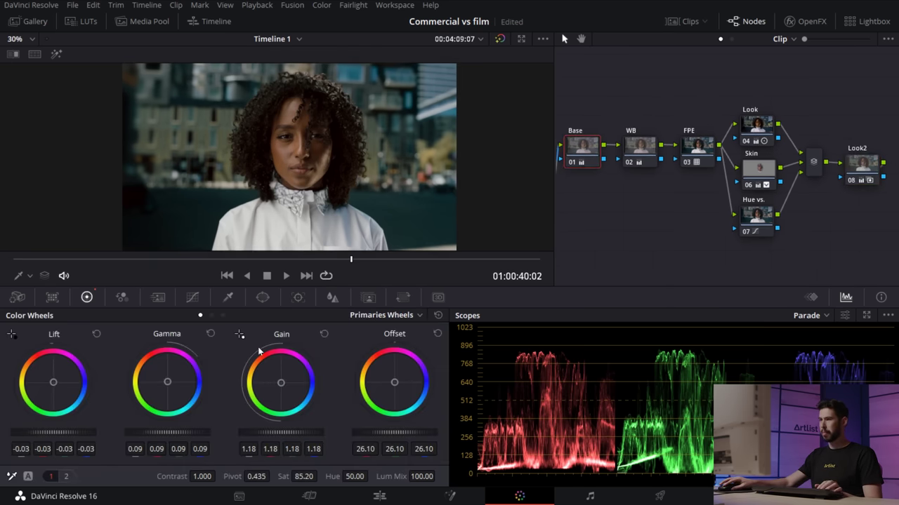
# Raise the Base node's Log Shadow to 0.19 on all channels and set its Low Range to about 0.324.
pyautogui.click(385, 315)
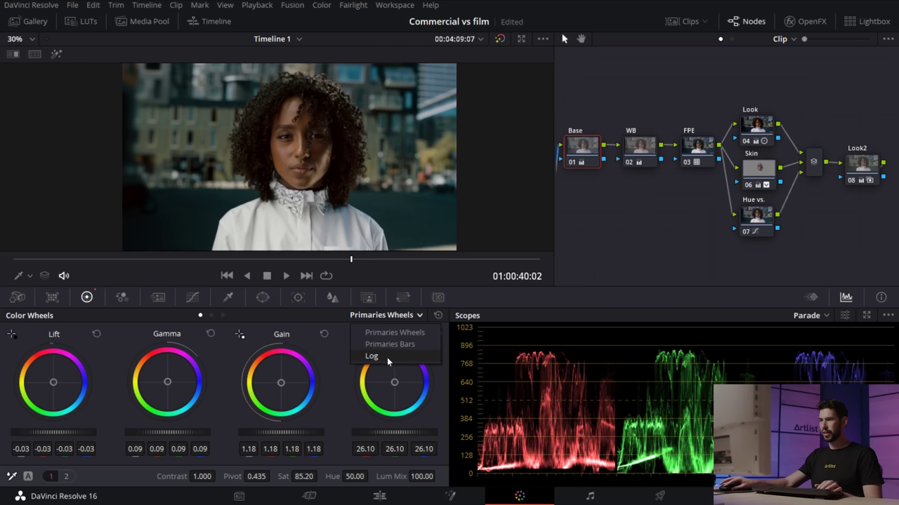
pyautogui.click(387, 358)
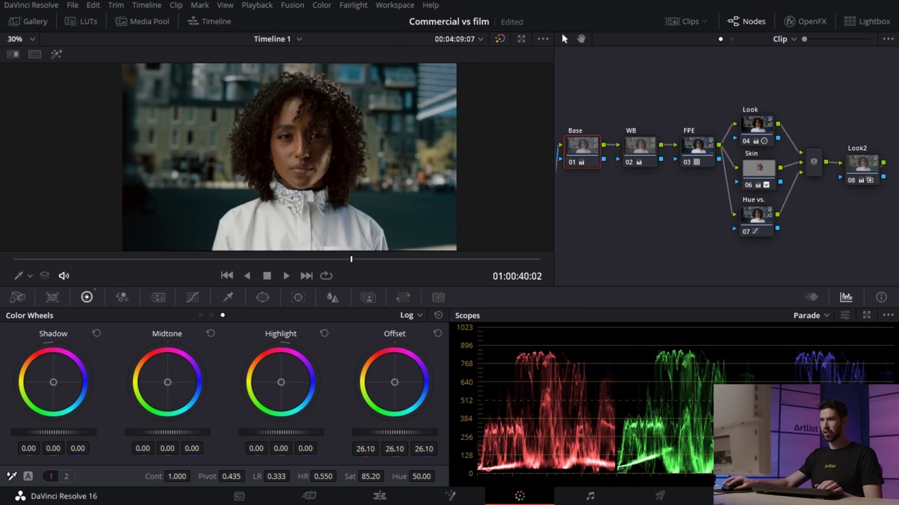
pyautogui.moveTo(54, 432); pyautogui.dragTo(82, 432)
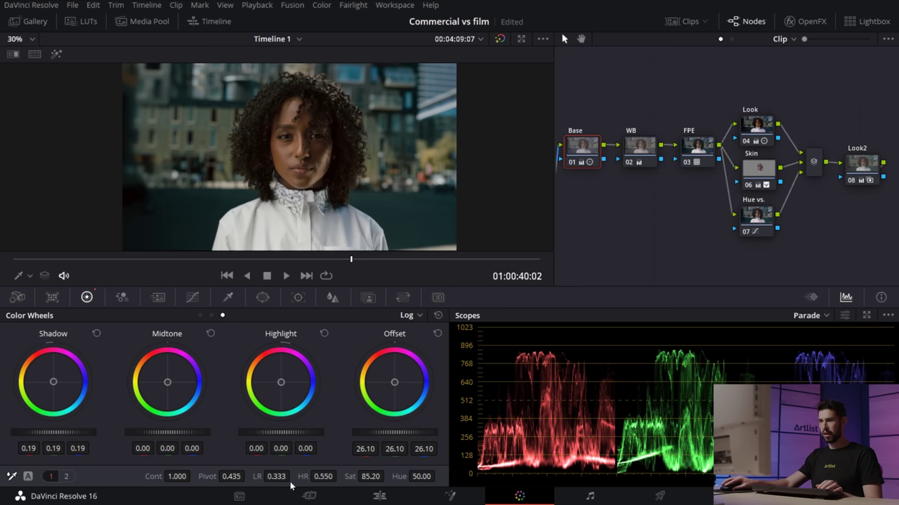
pyautogui.moveTo(279, 477)
pyautogui.mouseDown()
pyautogui.moveTo(253, 477)
pyautogui.moveTo(292, 477)
pyautogui.mouseUp()
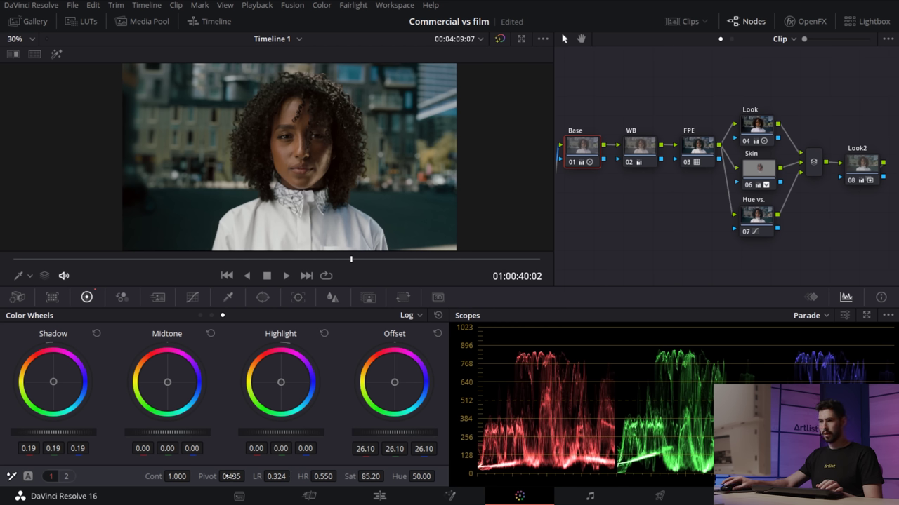
pyautogui.moveTo(293, 476); pyautogui.dragTo(293, 476)
# Add a serial node after Look2 labelled Grain and save the project.
pyautogui.moveTo(860, 168); pyautogui.dragTo(752, 167)
pyautogui.click(754, 166)
pyautogui.hotkey('alt', 's')
pyautogui.write('Grain')
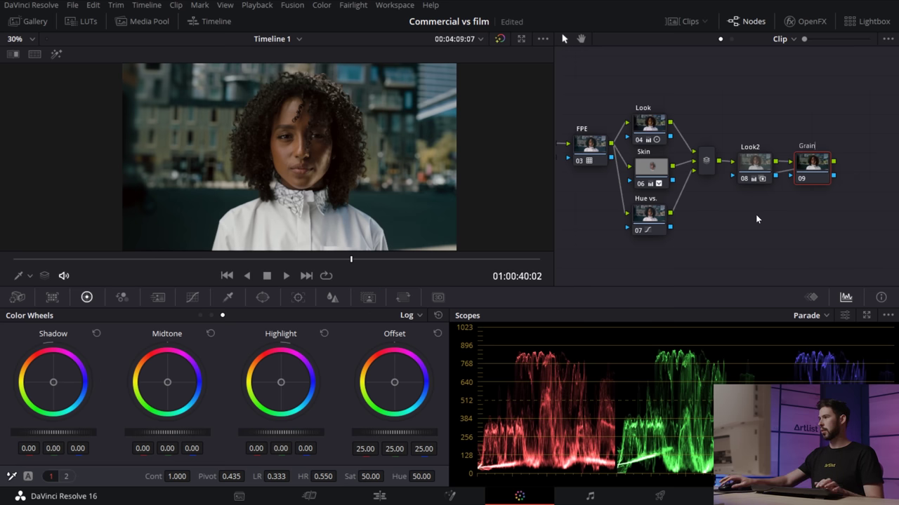
pyautogui.press('Return')
pyautogui.hotkey('ctrl', 's')
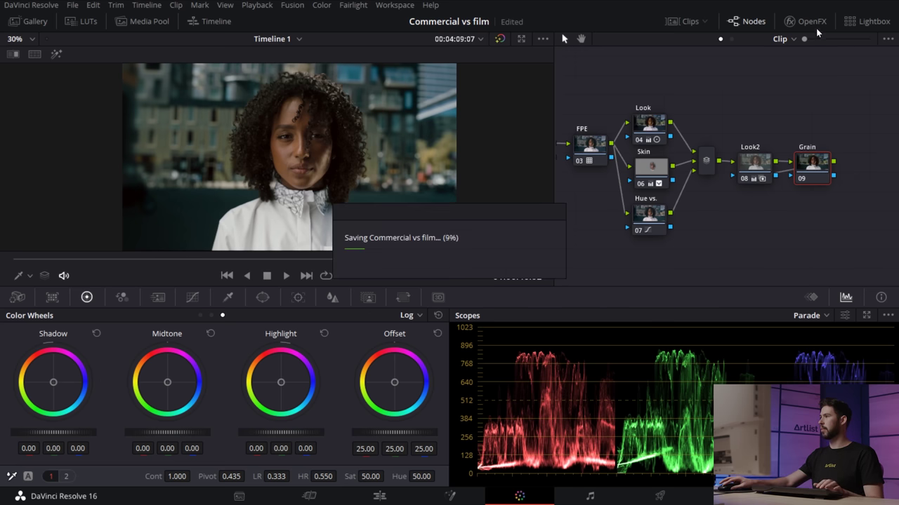
# Search the effects library for grain and apply Film Grain to the Grain node.
pyautogui.click(811, 21)
pyautogui.write('g')
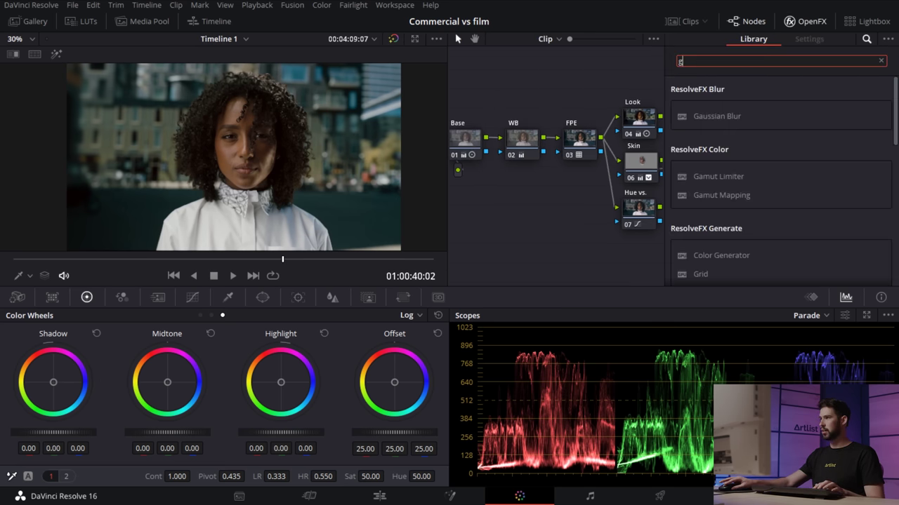
pyautogui.write('rain')
pyautogui.moveTo(710, 116); pyautogui.dragTo(612, 165)
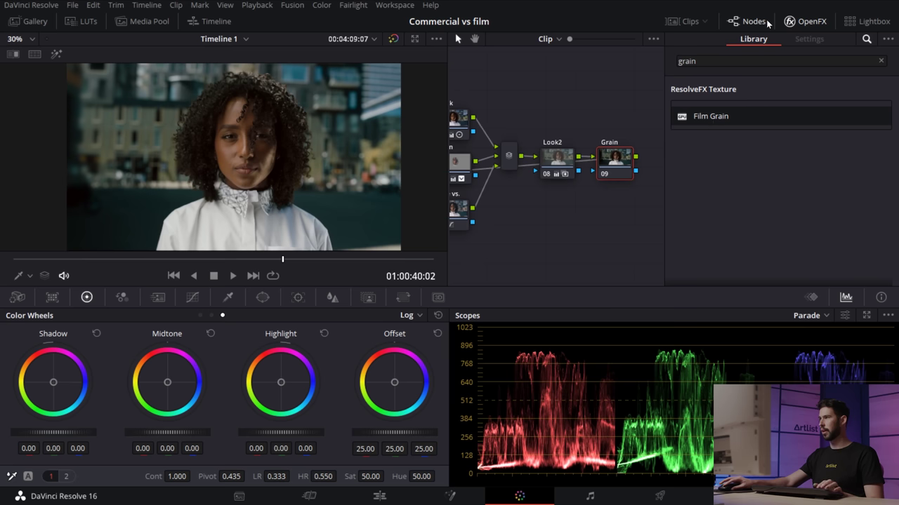
# Choose the 16mm 500T film grain preset and raise the Grain Size to 0.888.
pyautogui.click(805, 111)
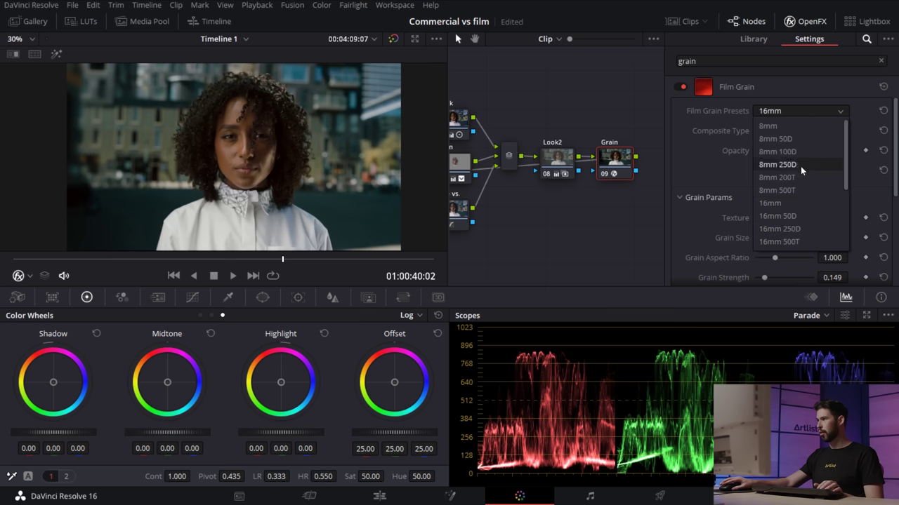
pyautogui.scroll(-3, 815, 195)
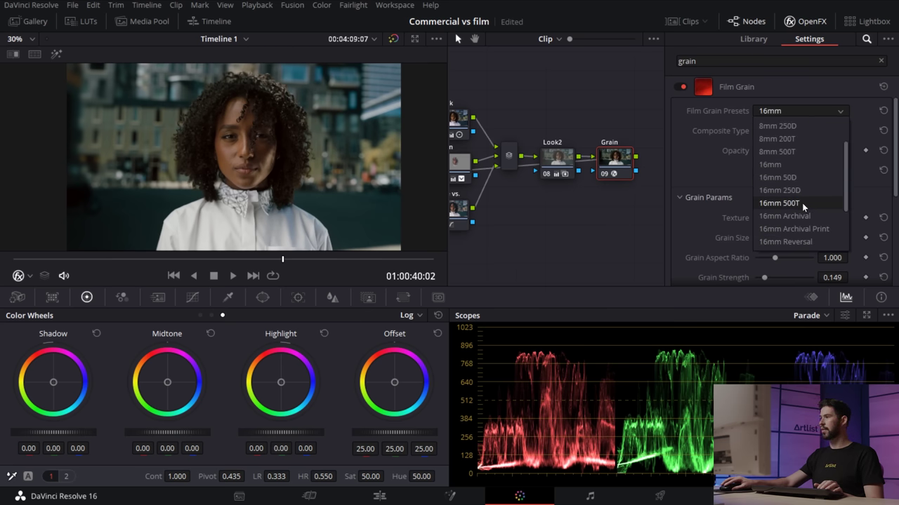
pyautogui.click(802, 203)
pyautogui.scroll(5, 260, 134)
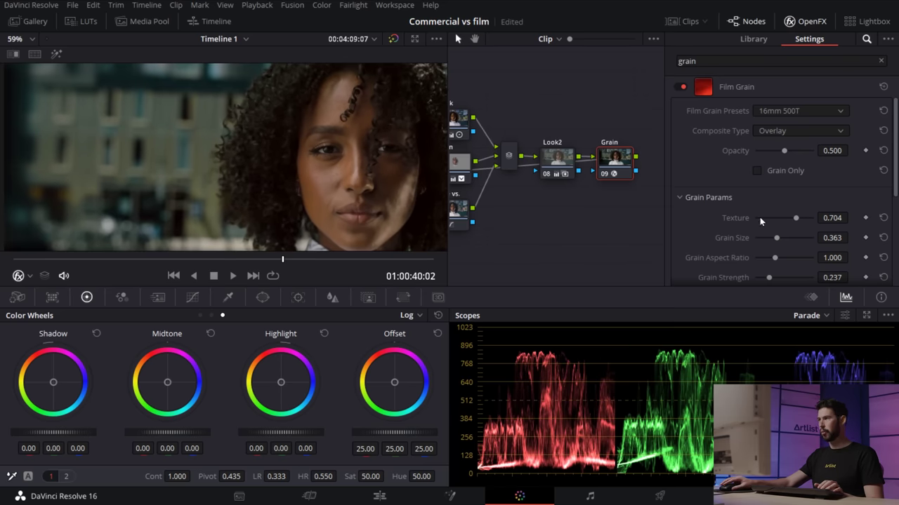
pyautogui.click(797, 238)
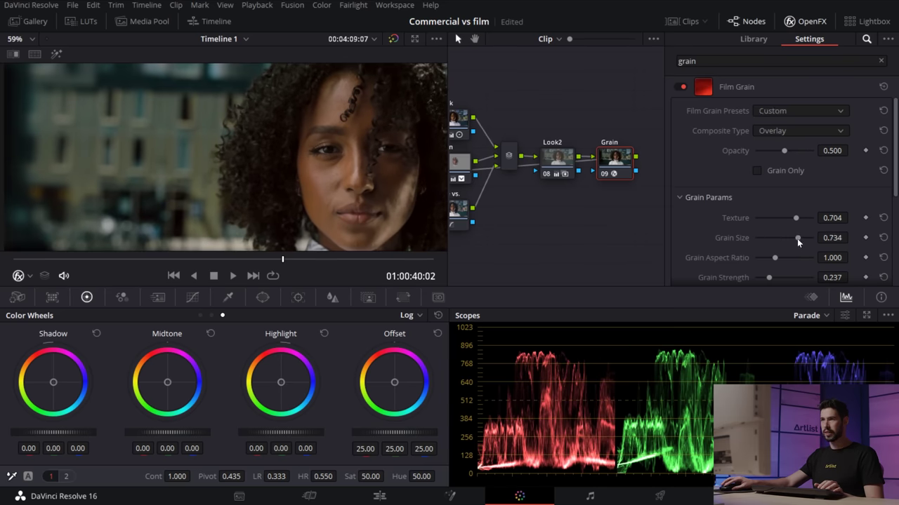
pyautogui.click(806, 240)
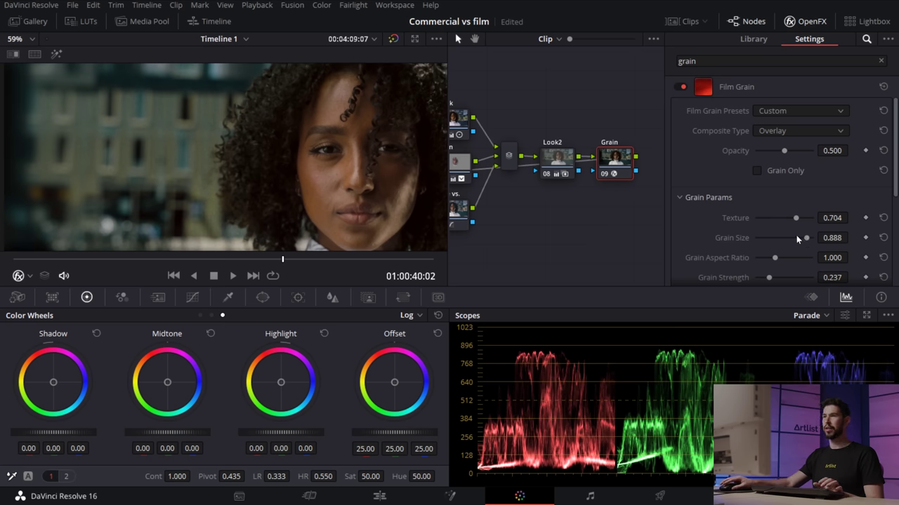
# Examine the grain up close on the face and background, comparing the image with the Grain node off and on.
pyautogui.scroll(3, 193, 144)
pyautogui.scroll(1, 188, 140)
pyautogui.moveTo(188, 140); pyautogui.dragTo(236, 153)
pyautogui.scroll(-2, 237, 154)
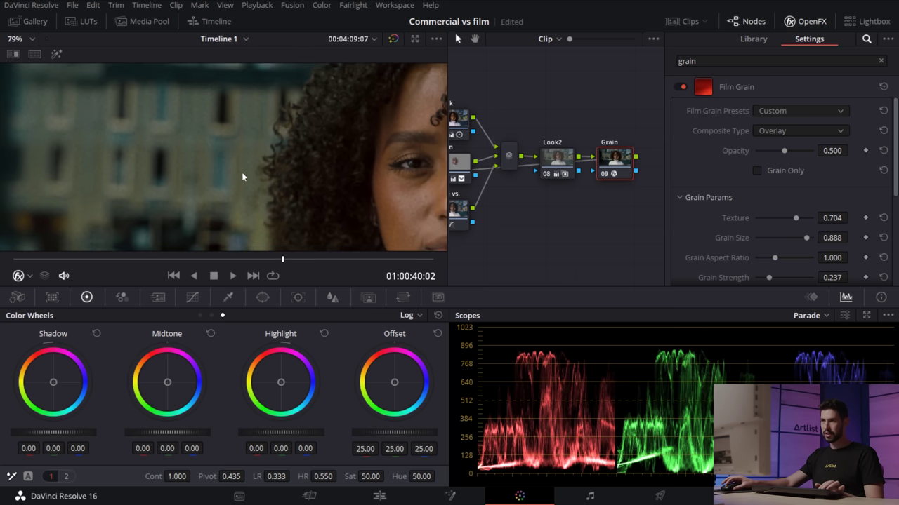
pyautogui.scroll(-1, 241, 172)
pyautogui.moveTo(396, 215); pyautogui.dragTo(321, 179)
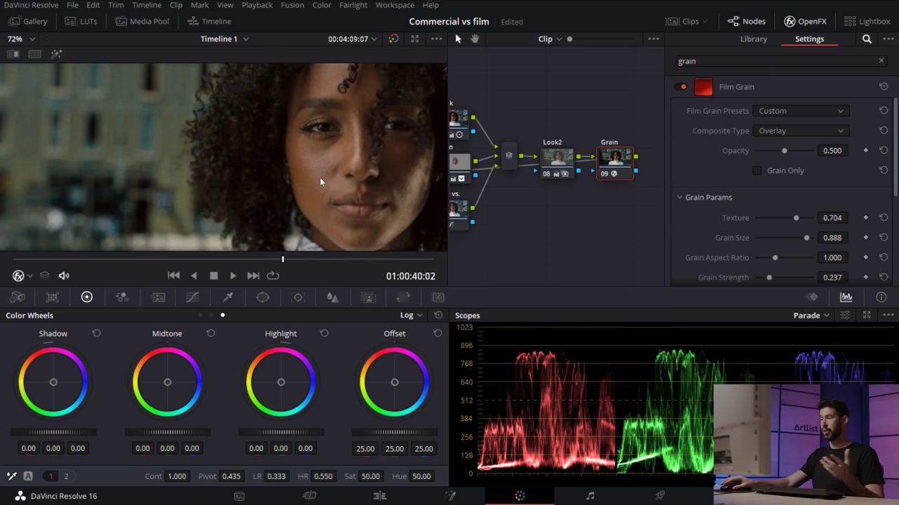
pyautogui.moveTo(318, 170); pyautogui.dragTo(280, 152)
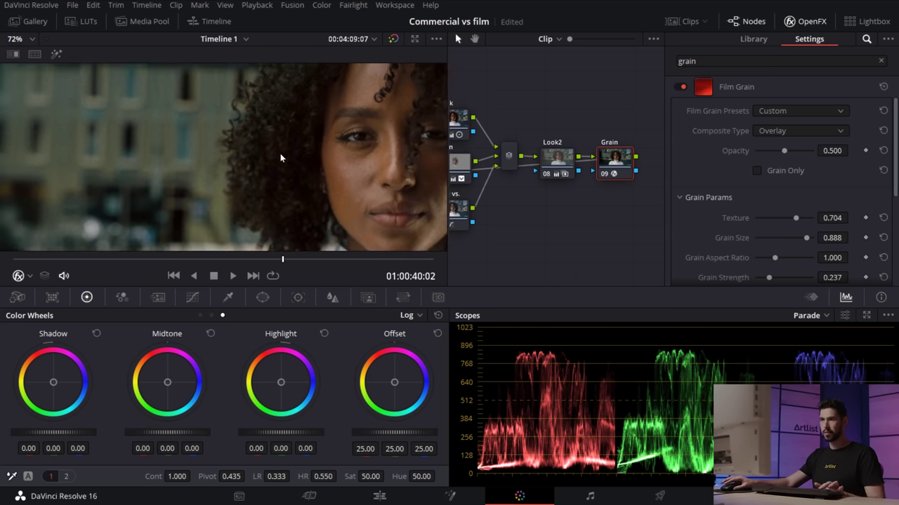
pyautogui.hotkey('ctrl', 'd')
pyautogui.hotkey('ctrl', 'd')
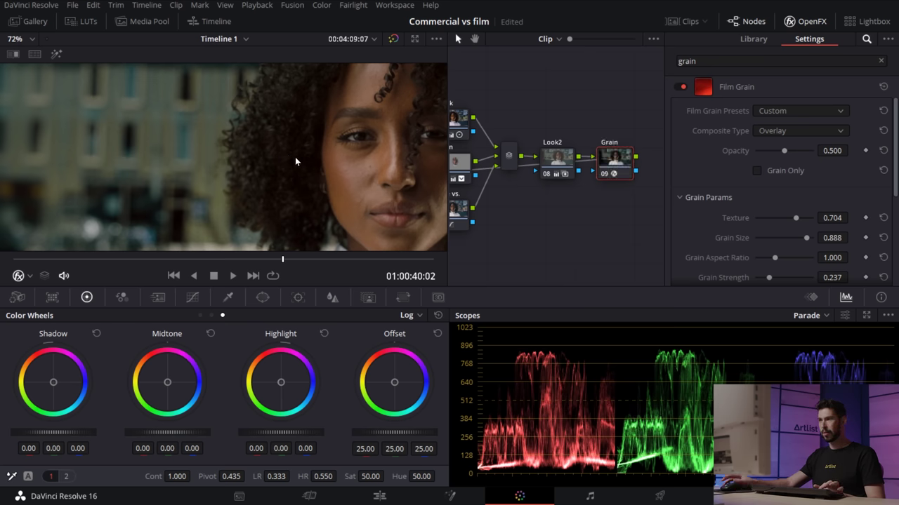
pyautogui.hotkey('ctrl', 'd')
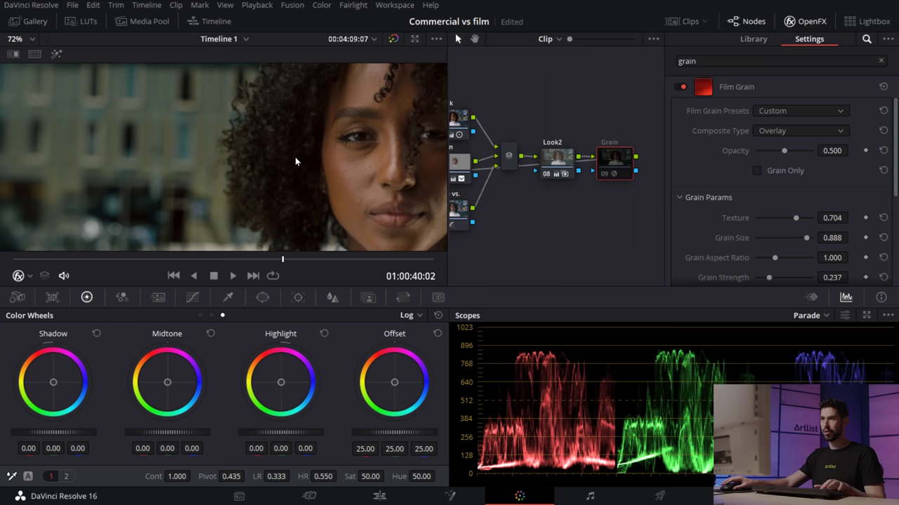
pyautogui.hotkey('ctrl', 'd')
pyautogui.moveTo(396, 189); pyautogui.dragTo(263, 138)
pyautogui.scroll(2, 279, 158)
pyautogui.scroll(4, 276, 158)
pyautogui.scroll(1, 265, 143)
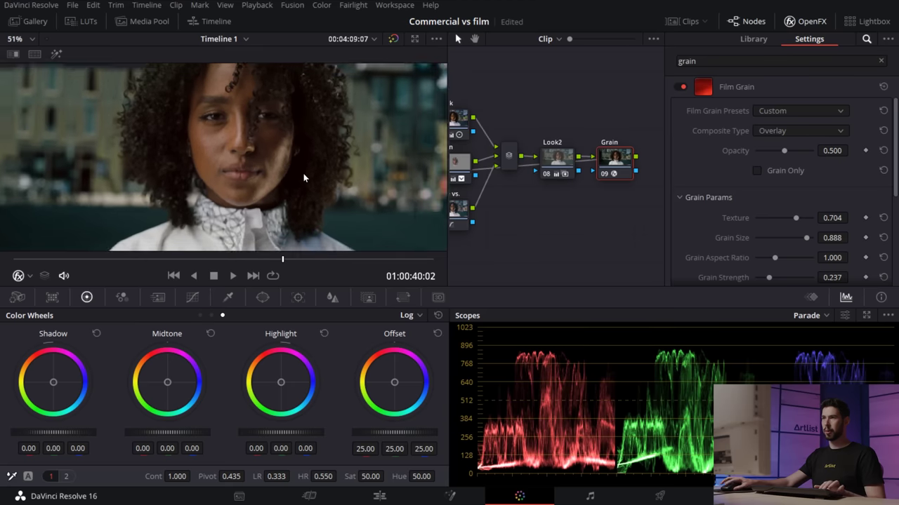
pyautogui.scroll(-3, 303, 177)
# Insert a node before Grain with a soft circular window around the woman, about size 57, aspect 43 and softness 10.
pyautogui.hotkey('ctrl', 's')
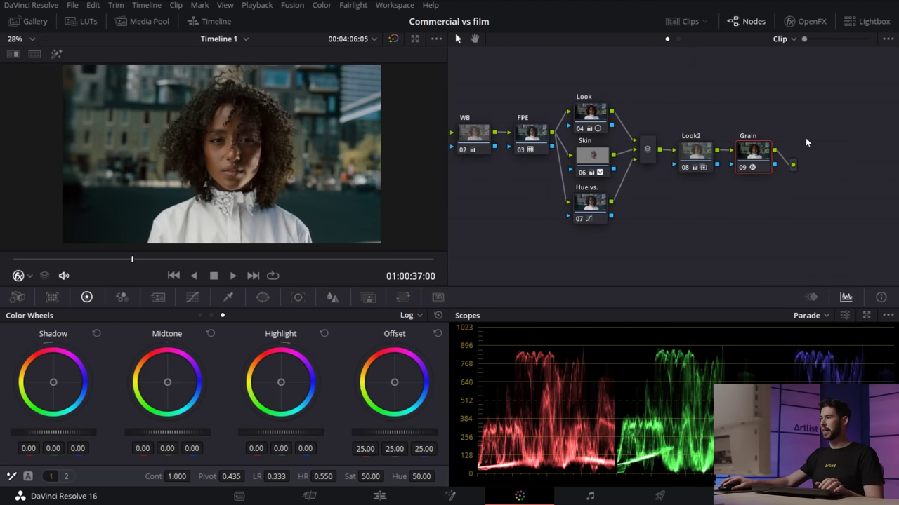
pyautogui.hotkey('shift', 's')
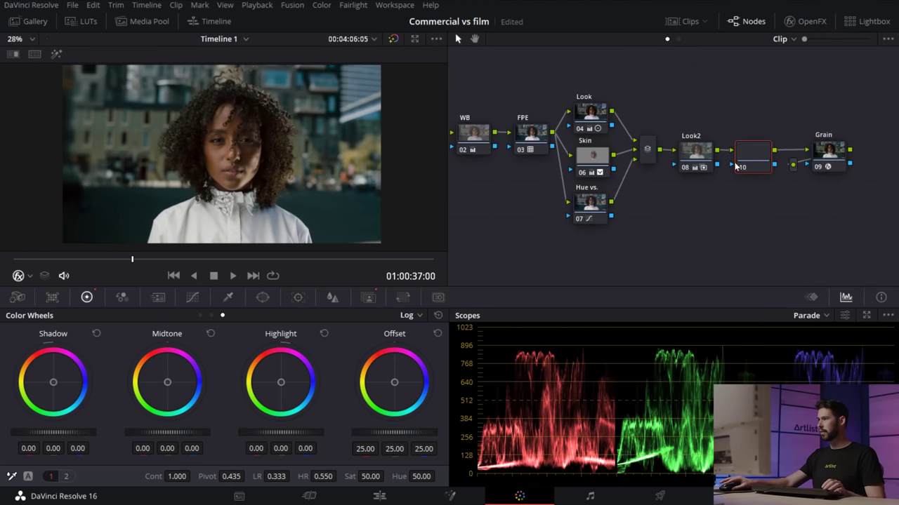
pyautogui.click(262, 297)
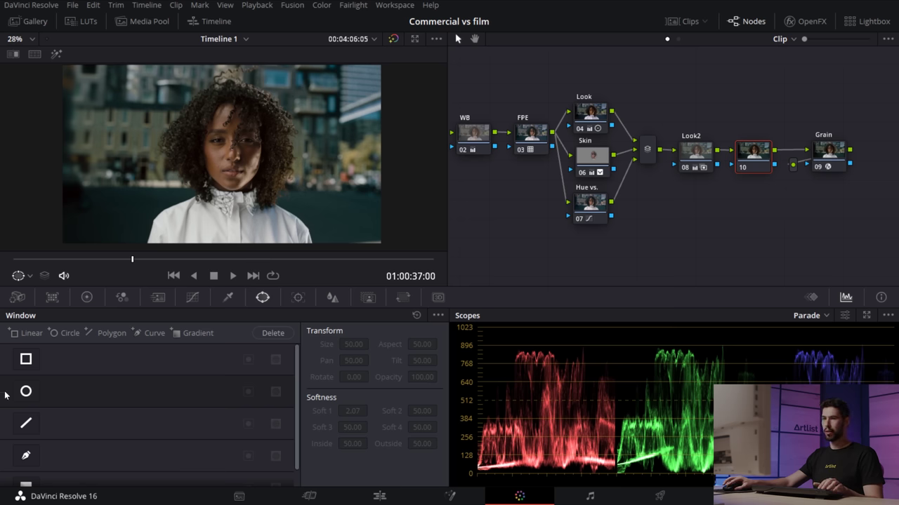
pyautogui.click(26, 391)
pyautogui.moveTo(273, 154); pyautogui.dragTo(311, 154)
pyautogui.moveTo(221, 208); pyautogui.dragTo(221, 253)
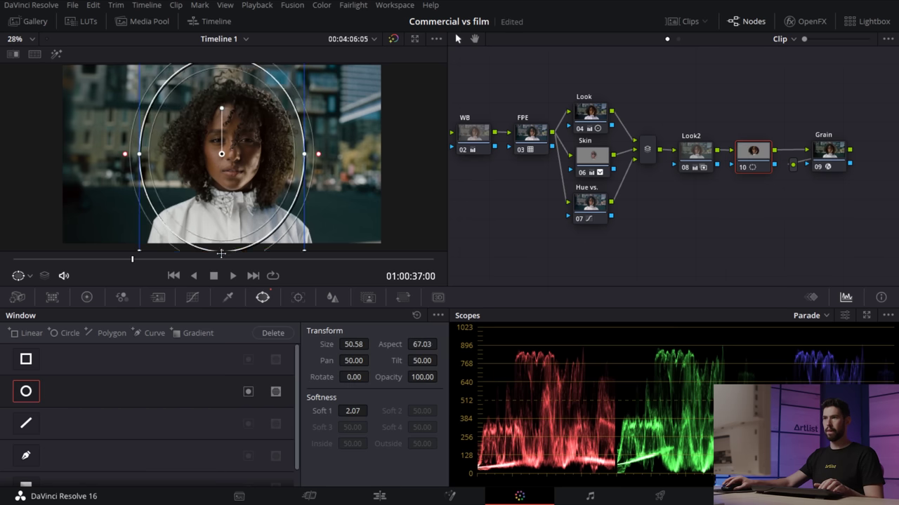
# Pull the new node's custom curve down in the lower midtones and invert the circular window to darken the area outside it.
pyautogui.click(192, 297)
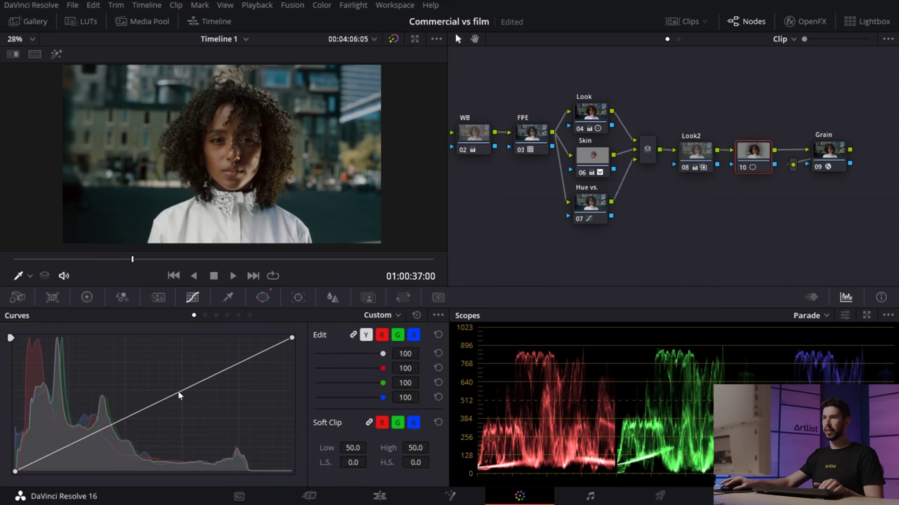
pyautogui.click(131, 424)
pyautogui.moveTo(132, 425); pyautogui.dragTo(134, 426)
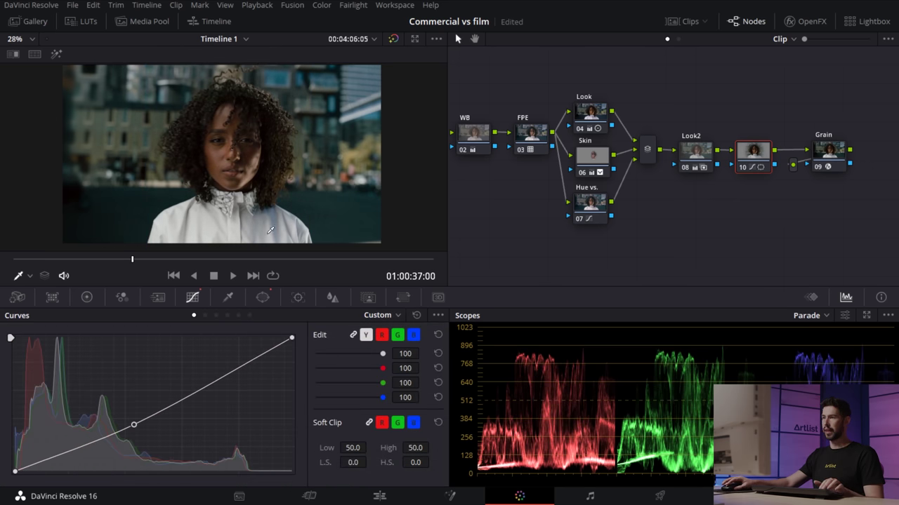
pyautogui.click(263, 297)
pyautogui.click(249, 392)
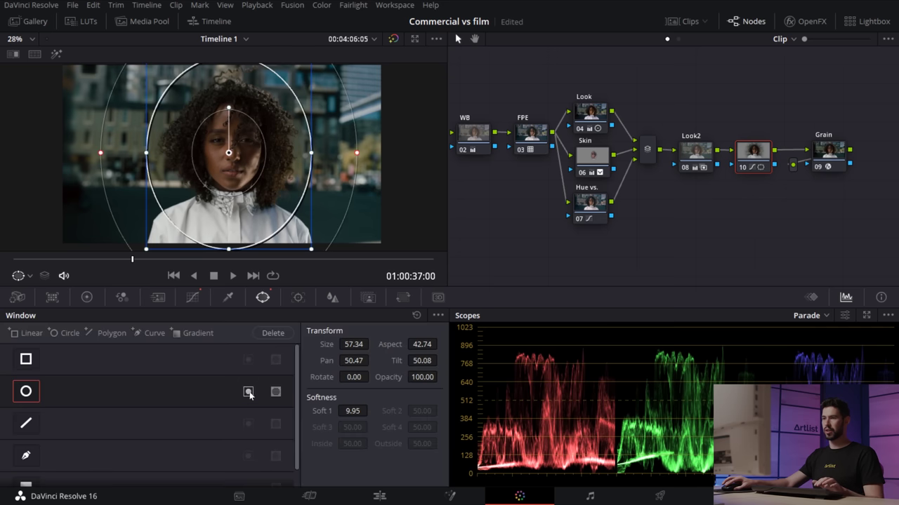
pyautogui.click(248, 391)
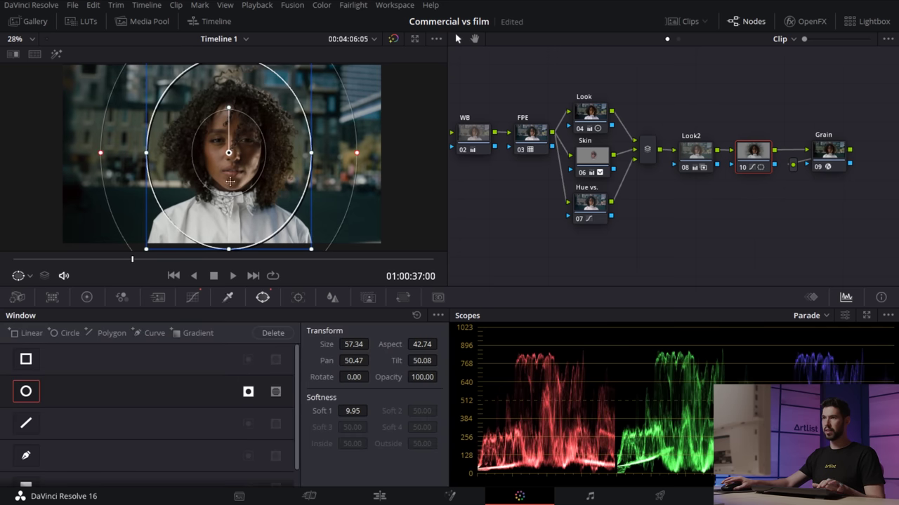
# Hide the window outline and compare the image with the vignette node off and on.
pyautogui.scroll(-1, 218, 205)
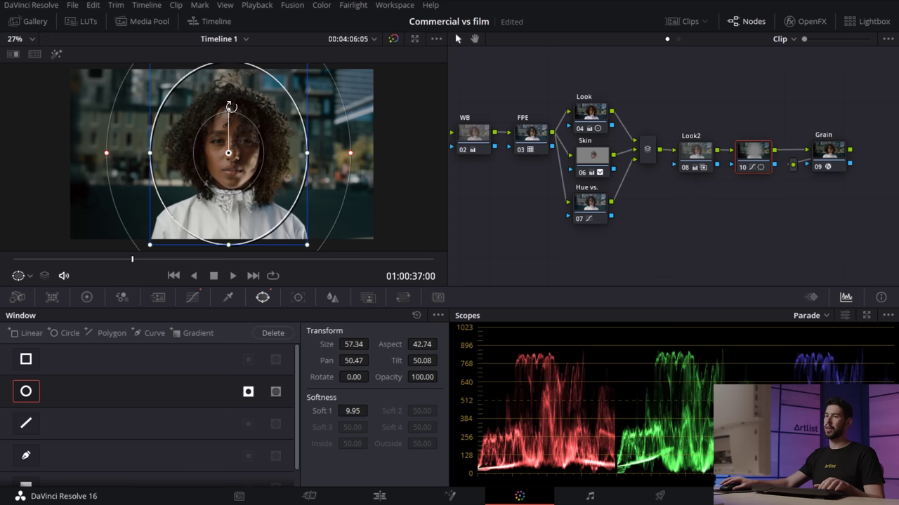
pyautogui.hotkey('shift', '`')
pyautogui.hotkey('ctrl', 'd')
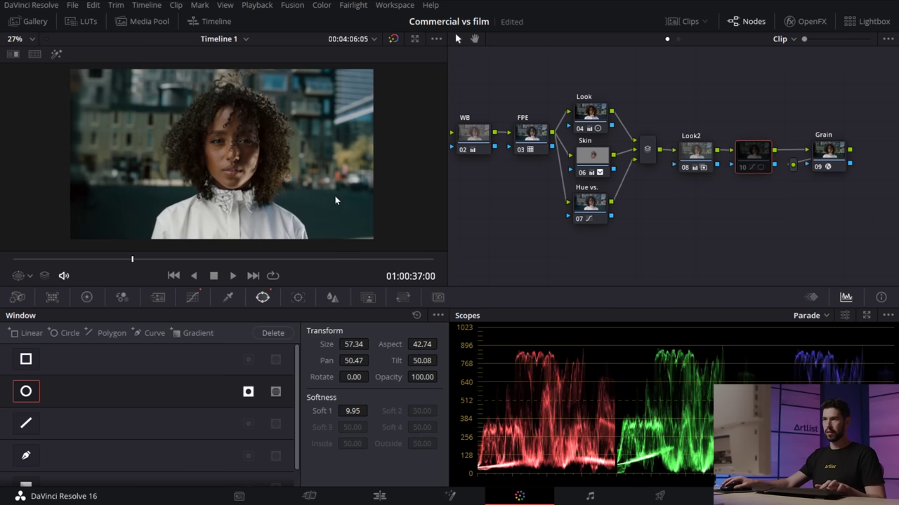
pyautogui.hotkey('ctrl', 'd')
pyautogui.scroll(3, 265, 155)
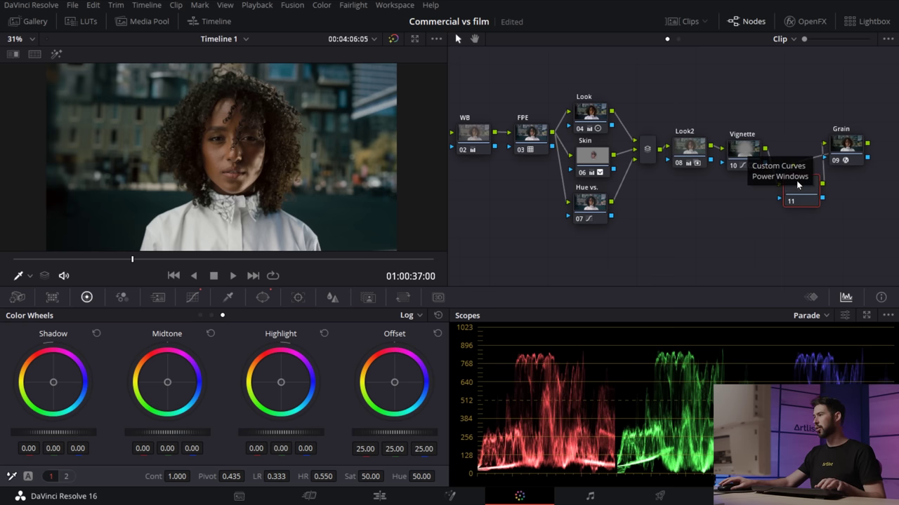
# Add a serial node between Vignette and Grain, label it Glow, and save the project.
pyautogui.hotkey('alt', 's')
pyautogui.hotkey('ctrl', 's')
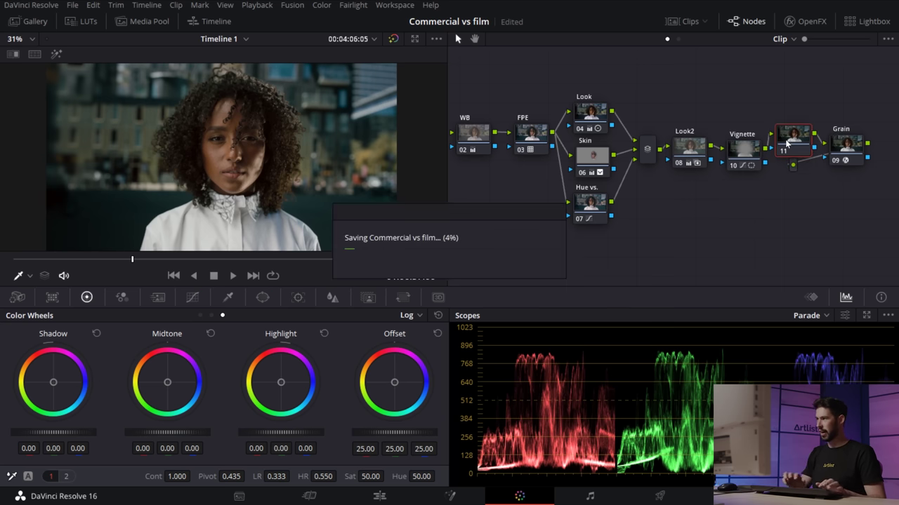
pyautogui.write('Glow')
pyautogui.press('Return')
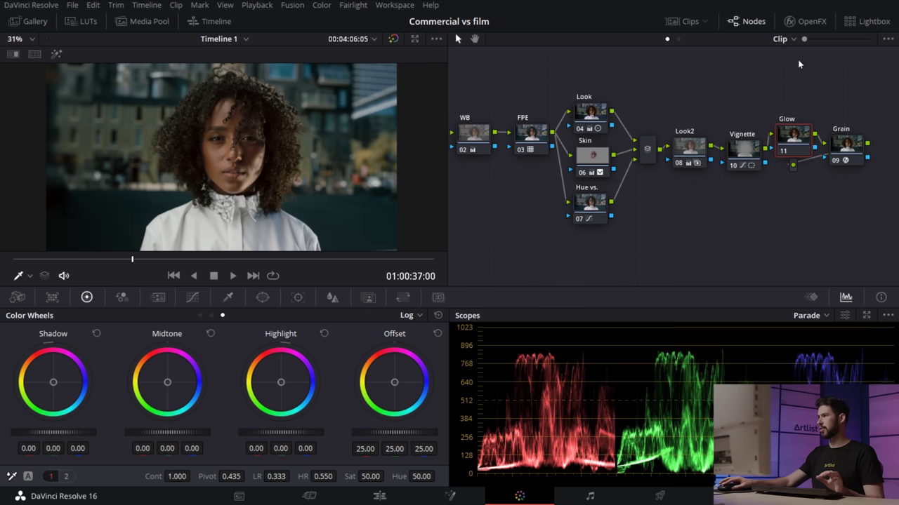
# Apply the Glow effect to the Glow node, adjusting its Spread and further settings and comparing it off and on in full screen.
pyautogui.click(800, 21)
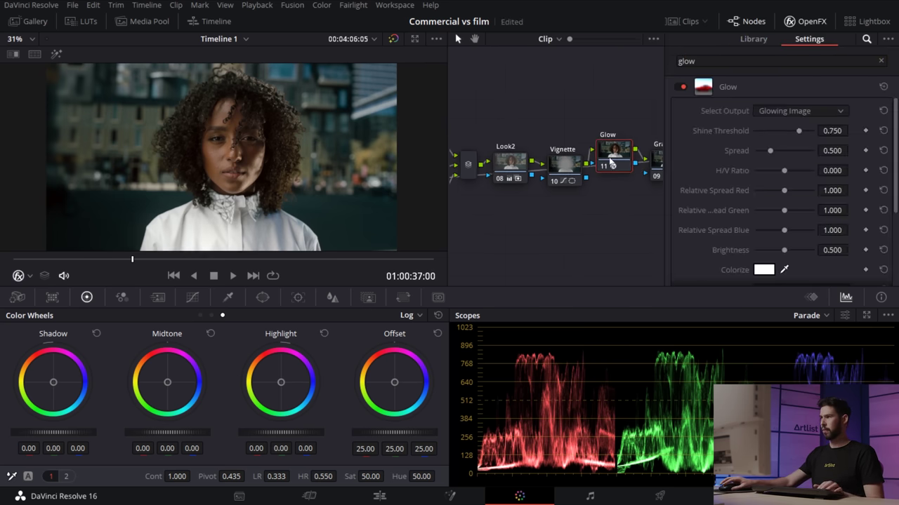
pyautogui.moveTo(730, 150); pyautogui.dragTo(746, 149)
pyautogui.scroll(-3, 779, 180)
pyautogui.scroll(-2, 779, 181)
pyautogui.moveTo(772, 256); pyautogui.dragTo(788, 257)
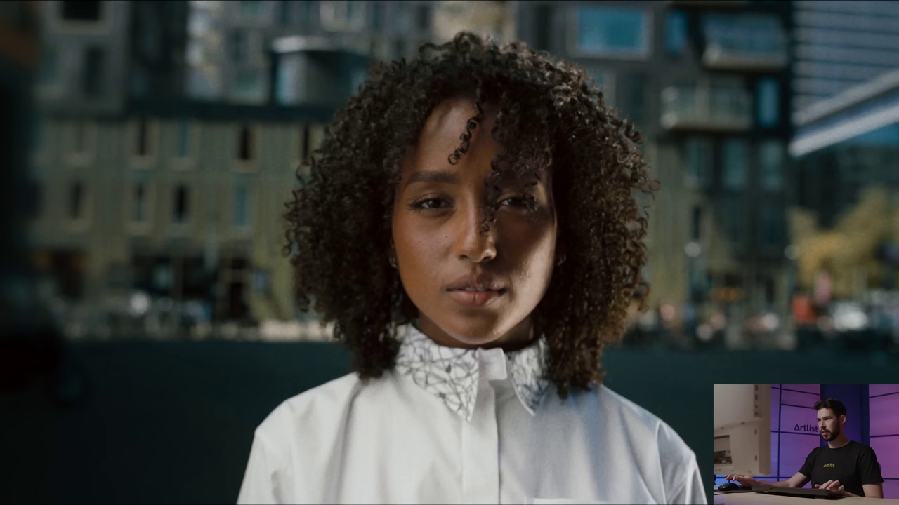
pyautogui.hotkey('ctrl', 'd')
pyautogui.hotkey('ctrl', 'd')
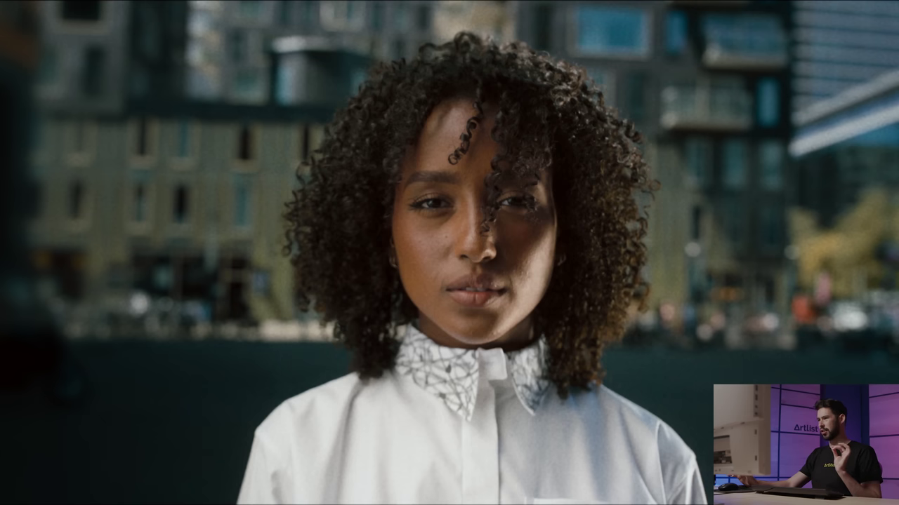